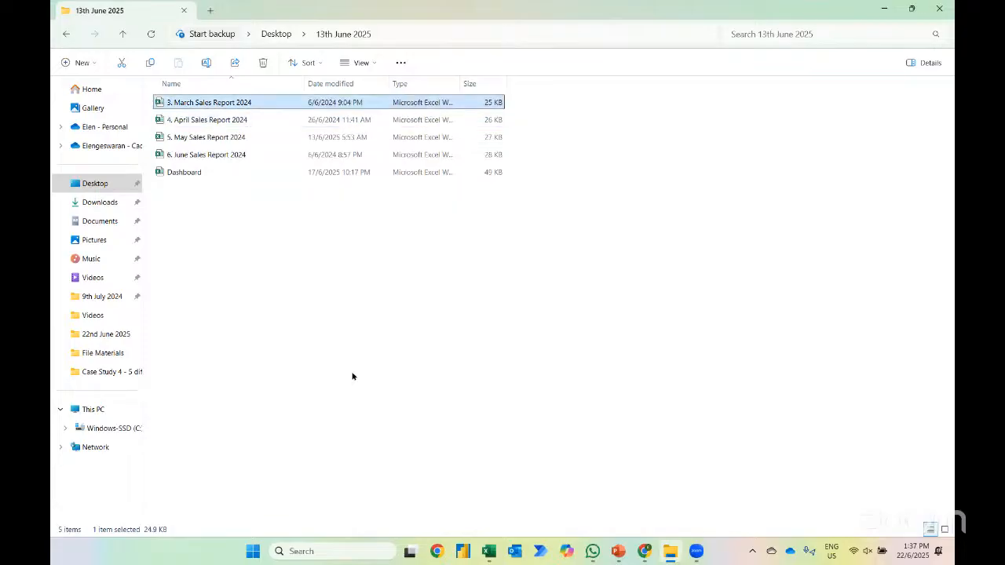
Switch from File Explorer to Excel and create a new blank workbook
key("alt+Tab")
key("alt+Tab")
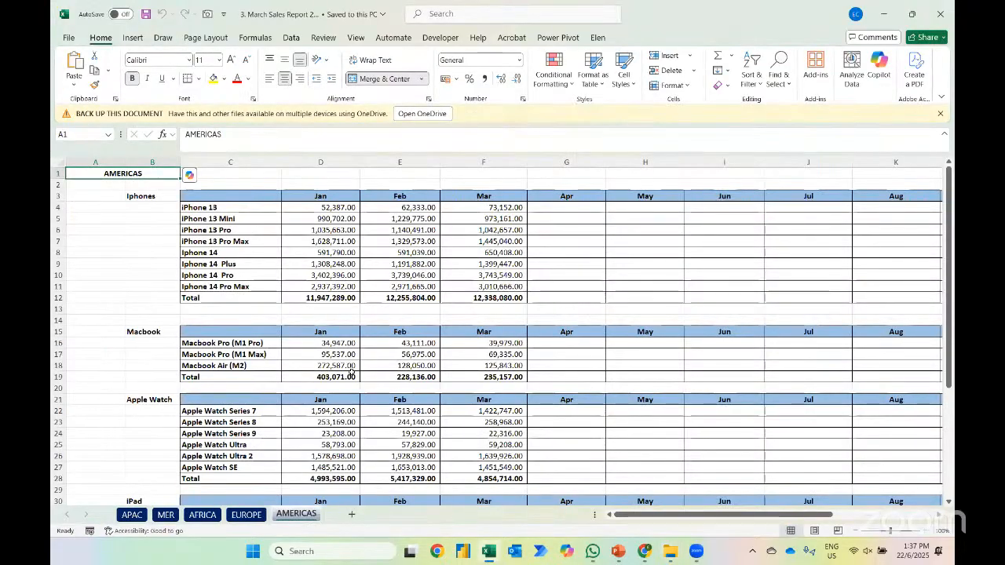
key("ctrl+n")
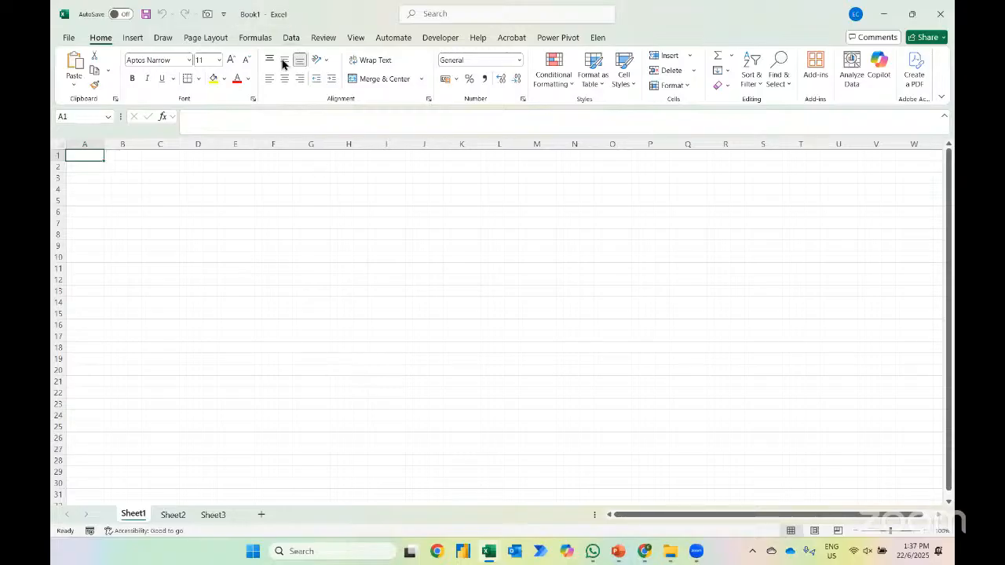
Import the workbook "3. March Sales Report 2024" from the Desktop folder "13th June 2025" and open its AFRICA sheet for transforming in Power Query
left_click(291, 37)
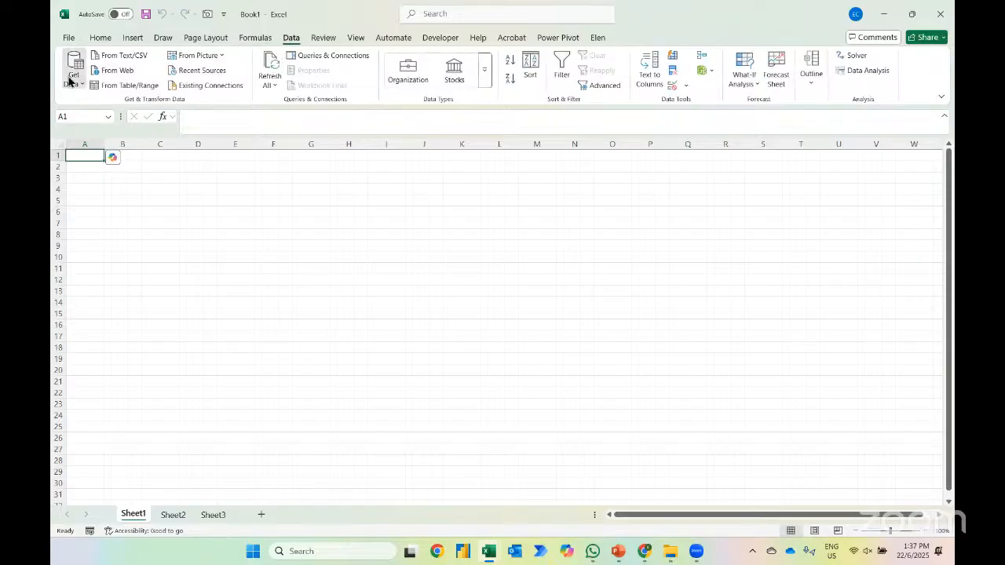
left_click(74, 77)
mouse_move(176, 105)
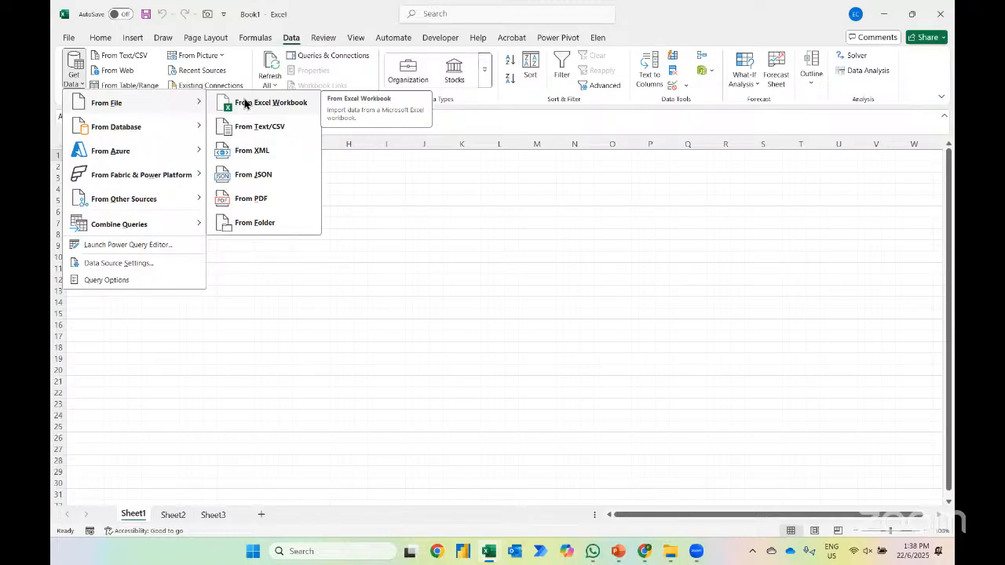
left_click(245, 103)
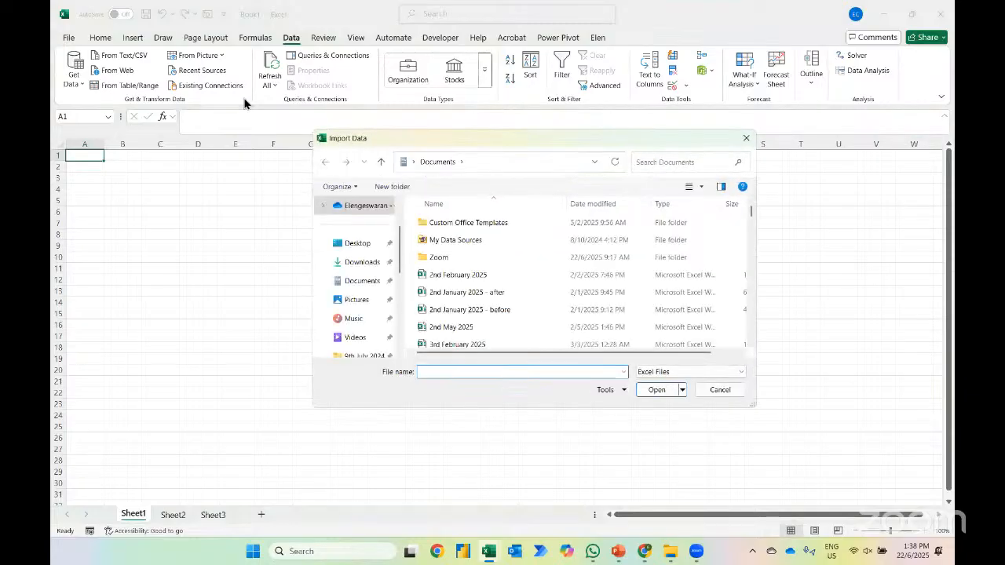
left_click(353, 243)
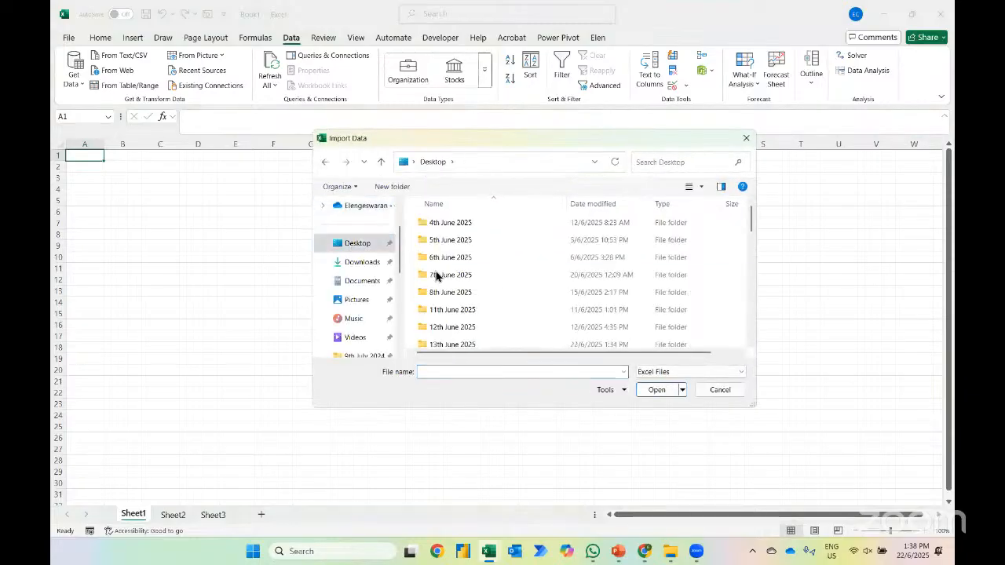
double_click(451, 345)
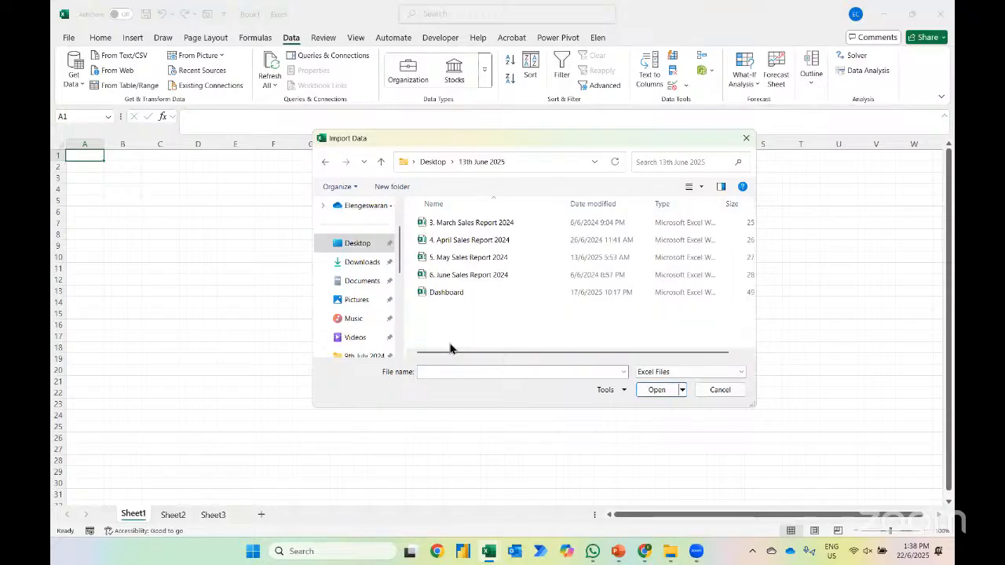
left_click(445, 226)
left_click(652, 397)
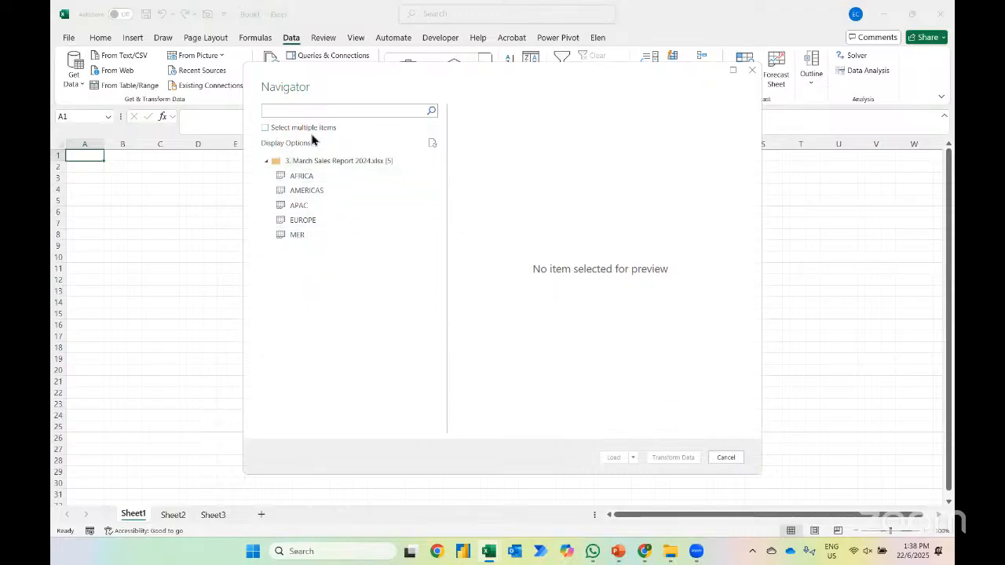
left_click(315, 177)
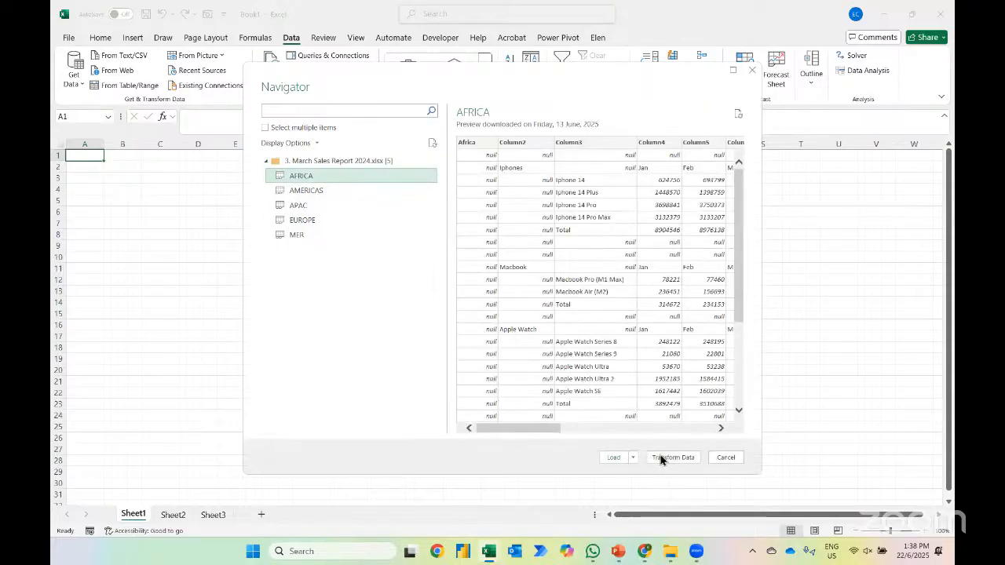
left_click(672, 458)
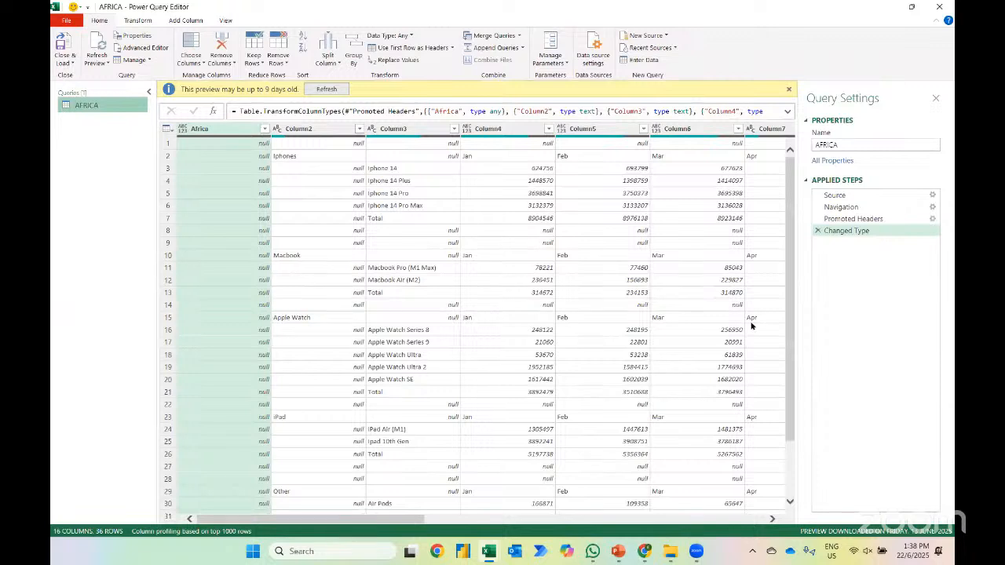
Delete the Changed Type, Promoted Headers and Navigation steps from the AFRICA query, keeping only Source
left_click(818, 232)
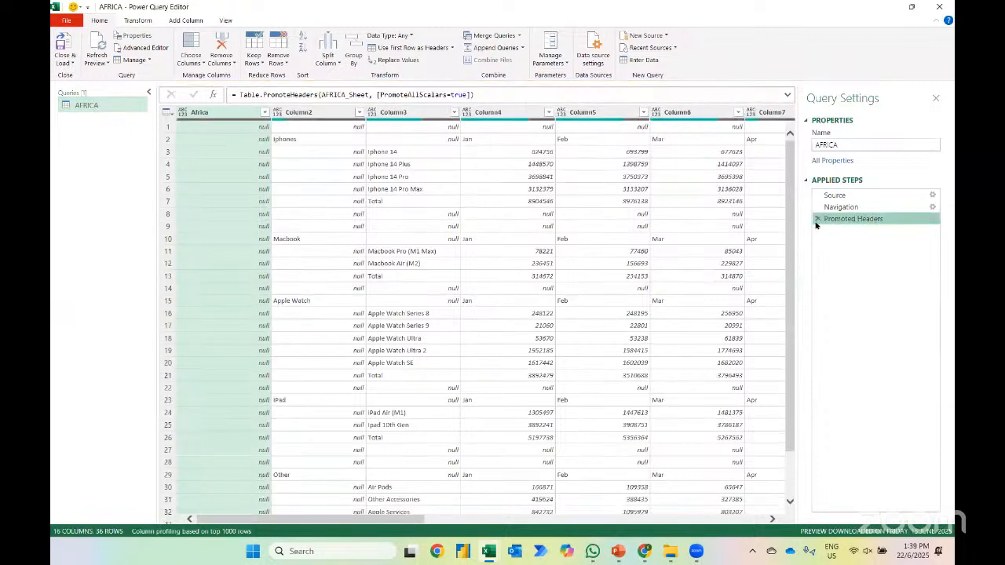
left_click(816, 219)
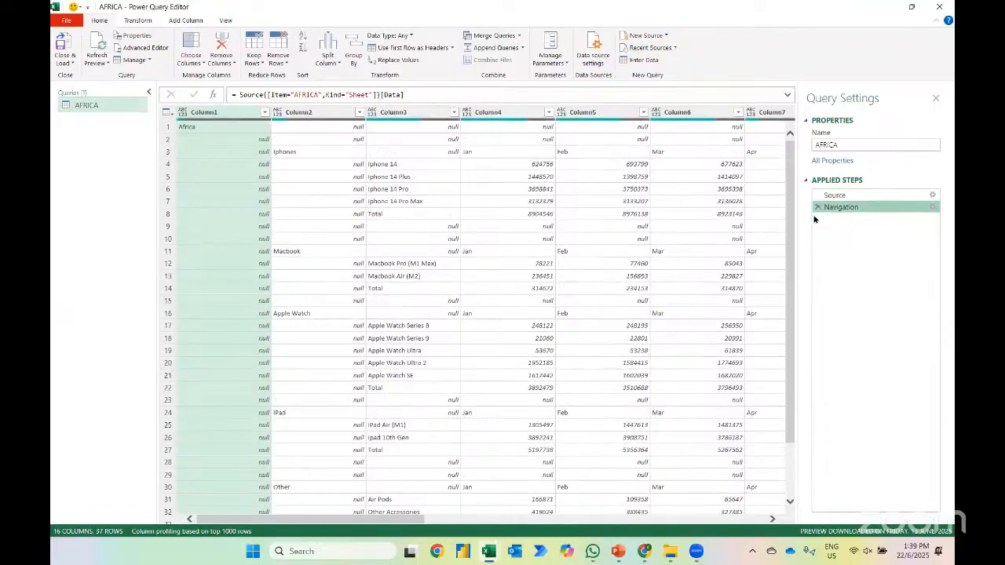
left_click(816, 208)
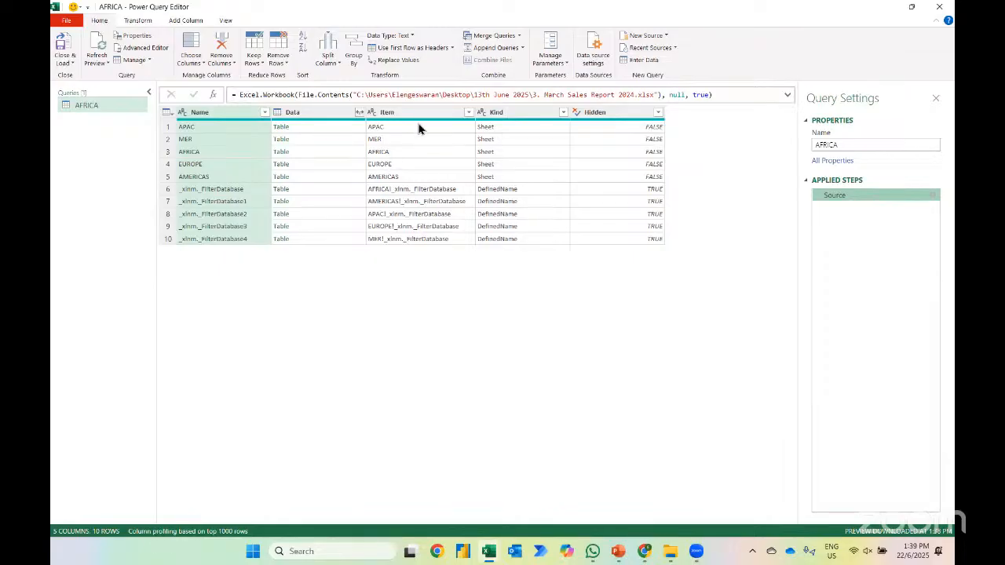
Filter the Kind column to Sheet entries only and expand all columns of the Data tables with the original column name as prefix
left_click(563, 114)
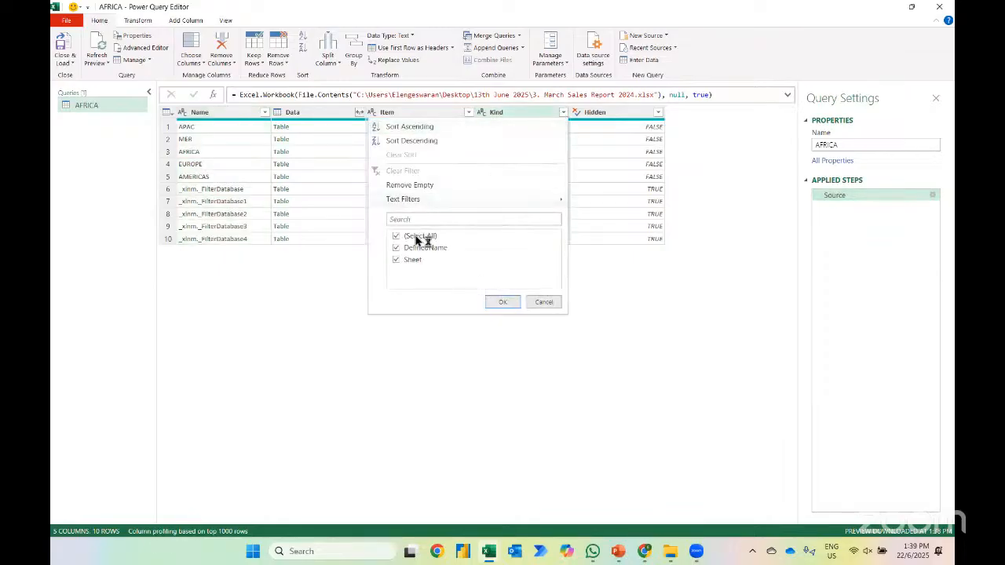
left_click(397, 249)
left_click(505, 302)
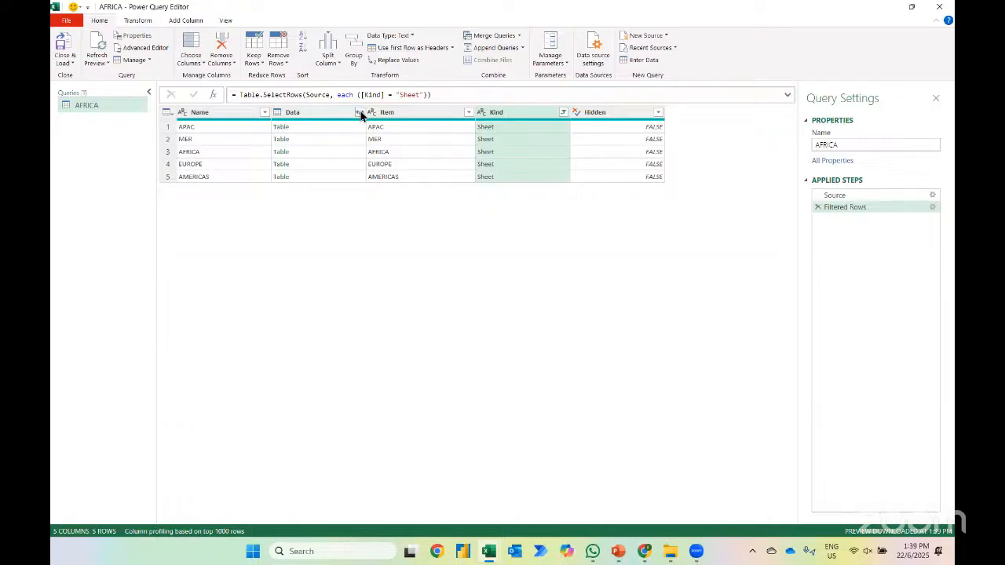
left_click(359, 113)
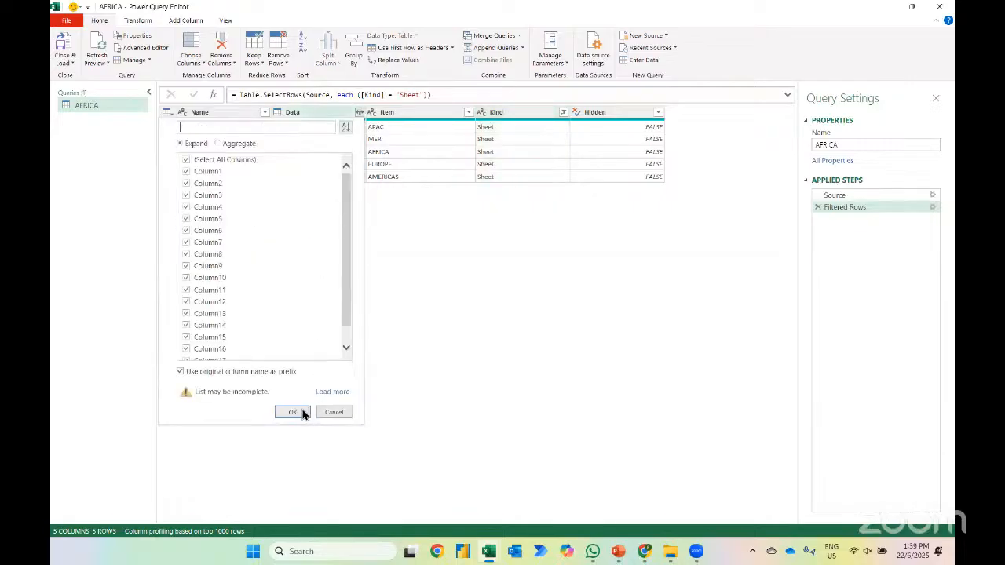
left_click(292, 412)
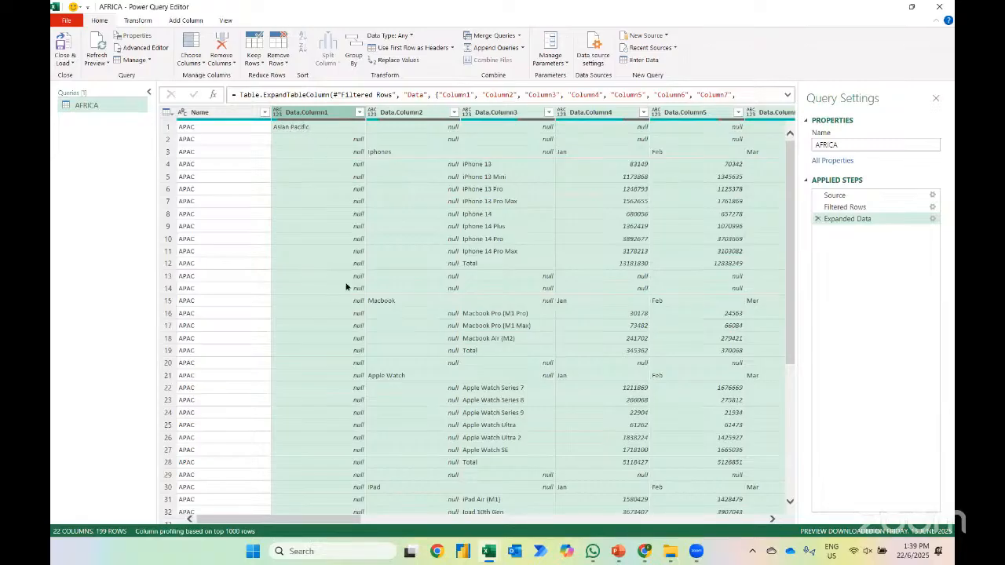
Look through the expanded rows of all regions, from APAC to AMERICAS, and return to the first row
scroll(346, 286, "down", 7)
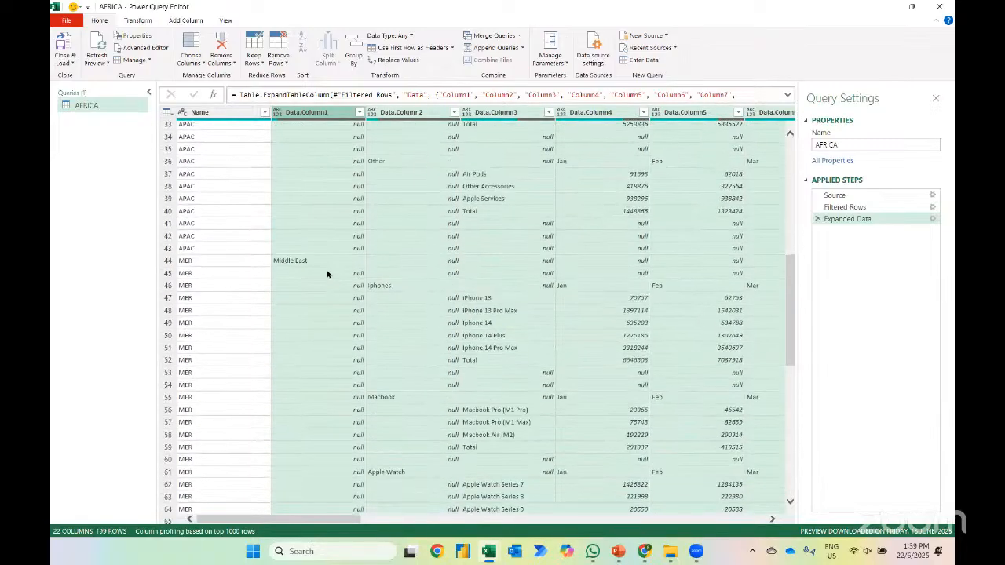
scroll(329, 275, "down", 15)
scroll(327, 275, "down", 10)
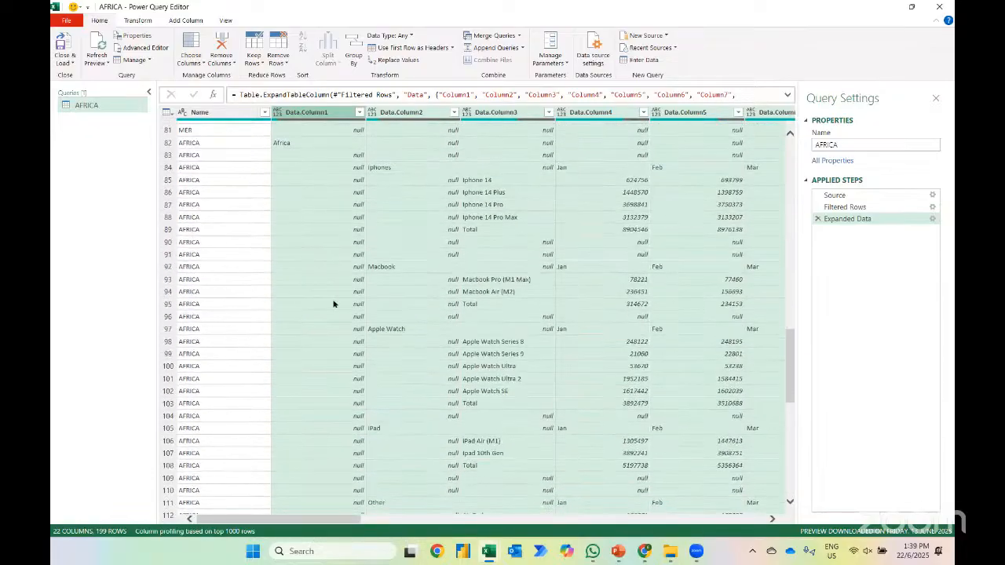
scroll(332, 273, "down", 6)
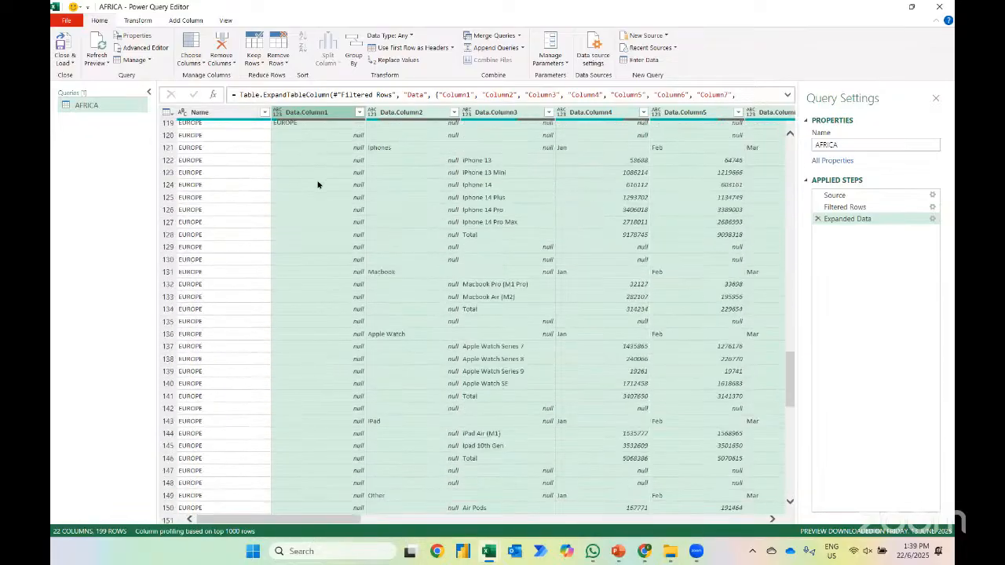
scroll(322, 196, "down", 3)
scroll(348, 360, "down", 8)
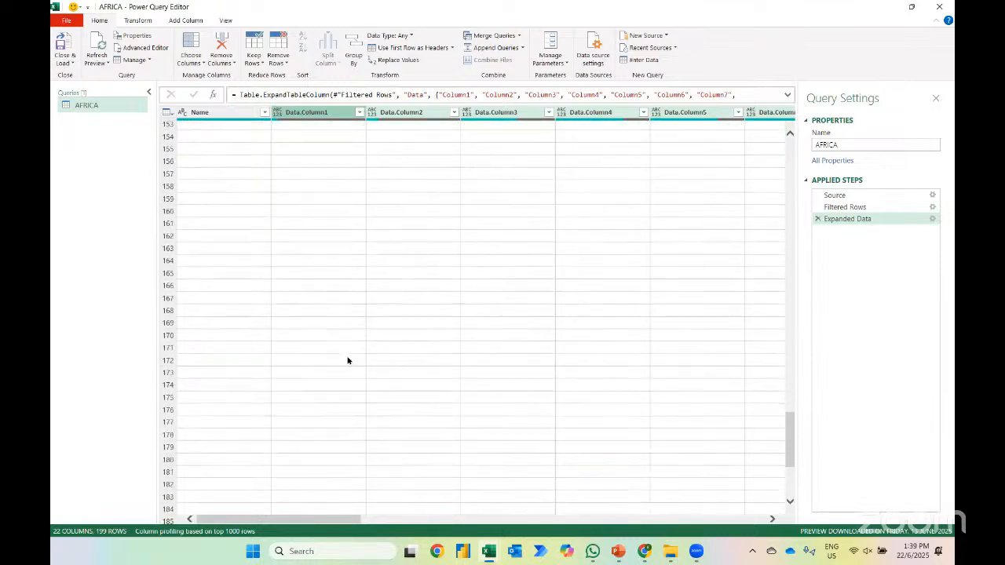
scroll(349, 362, "down", 4)
scroll(349, 362, "up", 3)
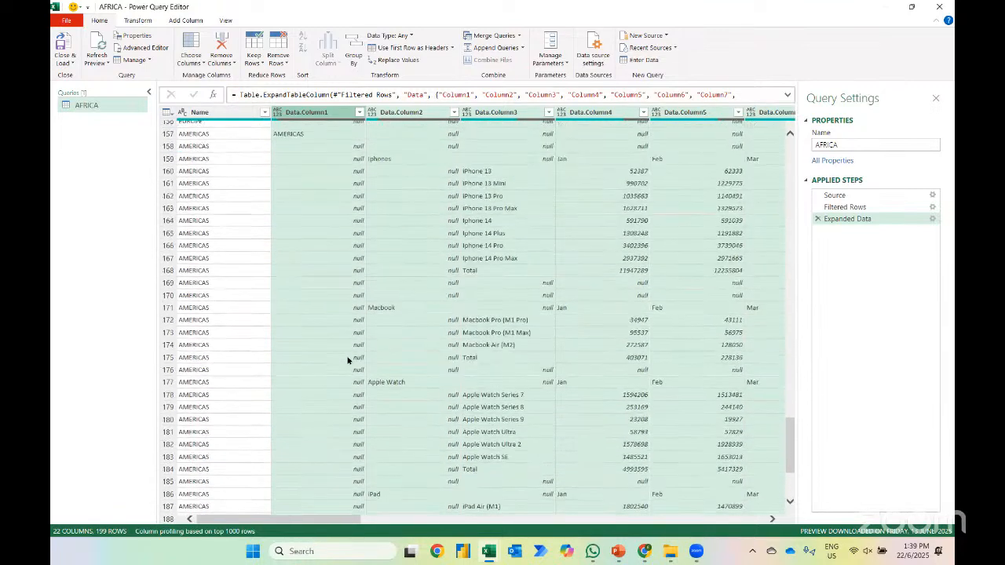
scroll(348, 361, "up", 2)
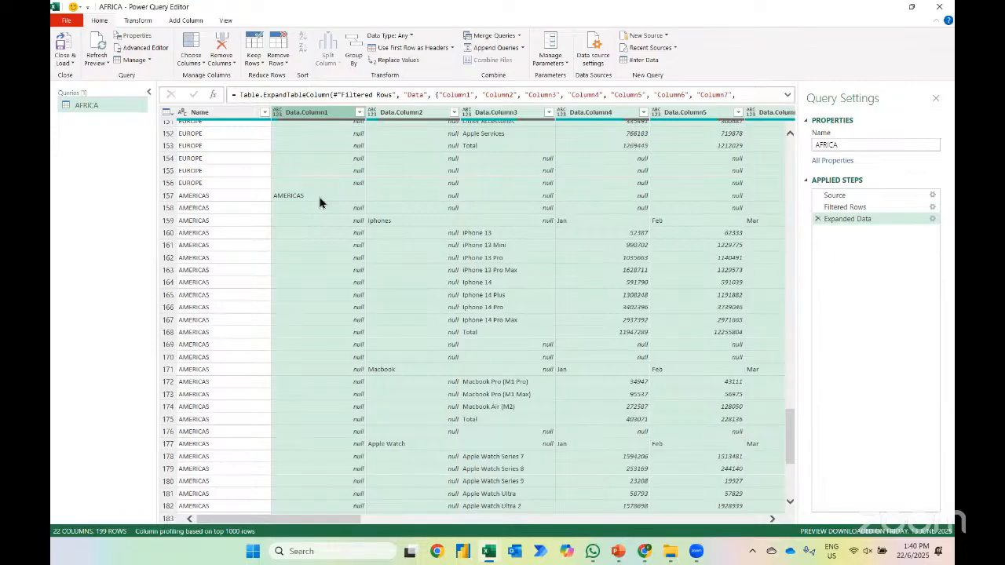
scroll(309, 181, "up", 20)
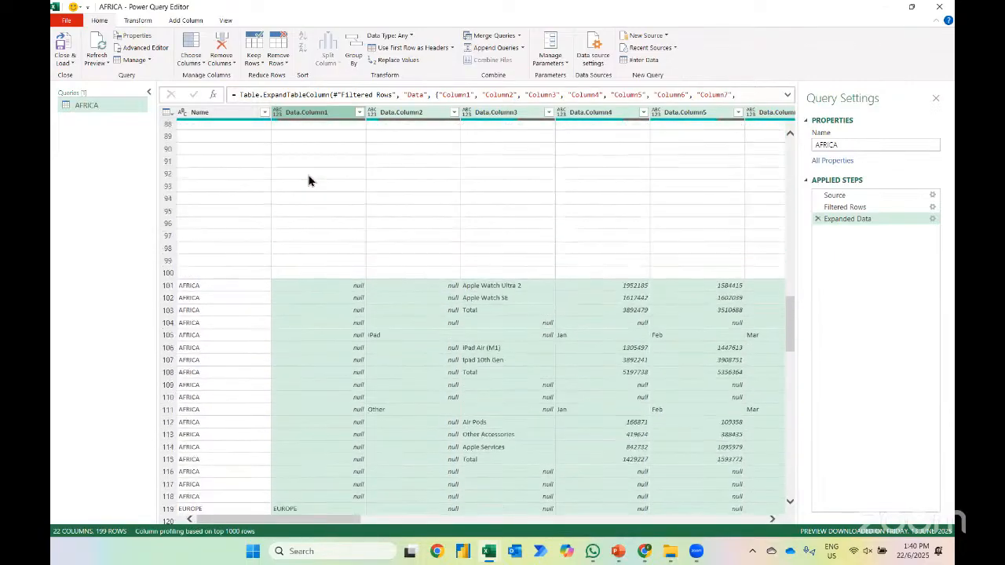
scroll(309, 181, "up", 20)
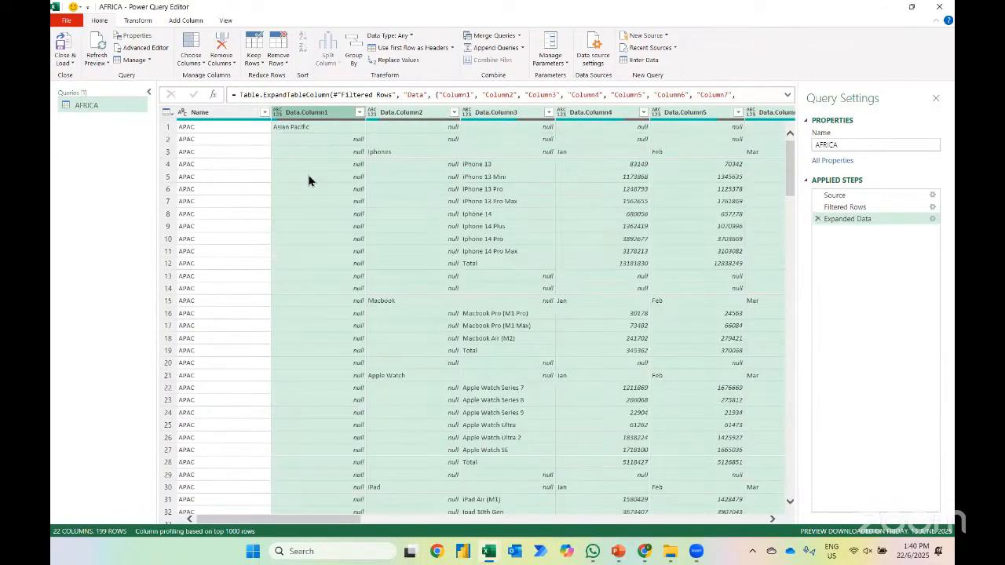
Fill down the empty cells of Data.Column1 and Data.Column2 with the region and product category values
left_click(313, 114)
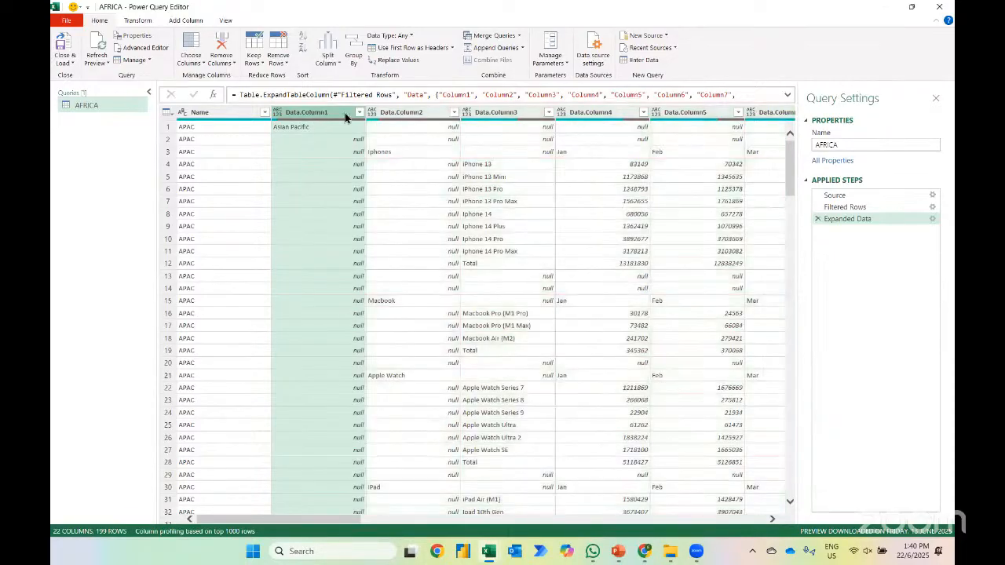
left_click(394, 113, "shift")
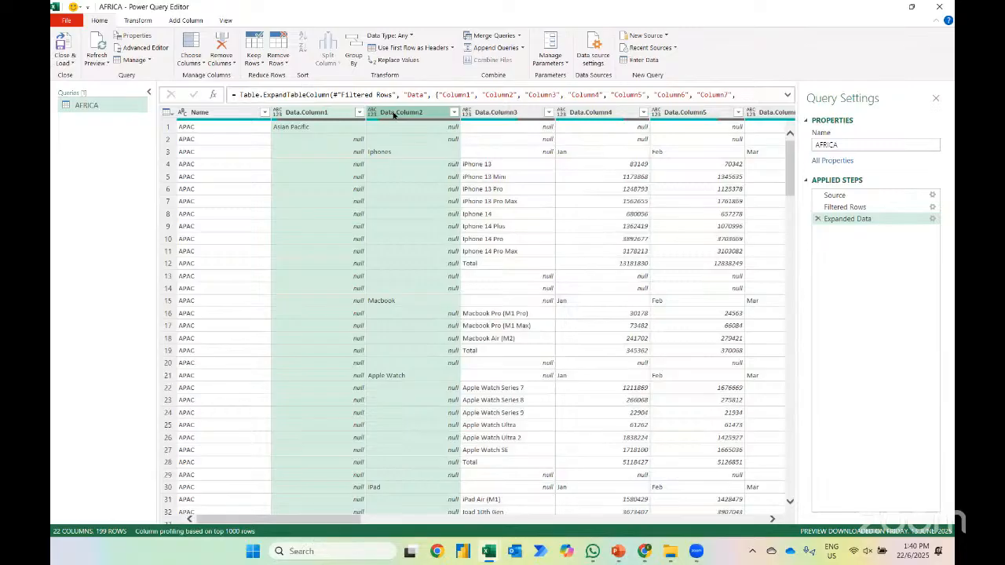
right_click(393, 114)
mouse_move(471, 212)
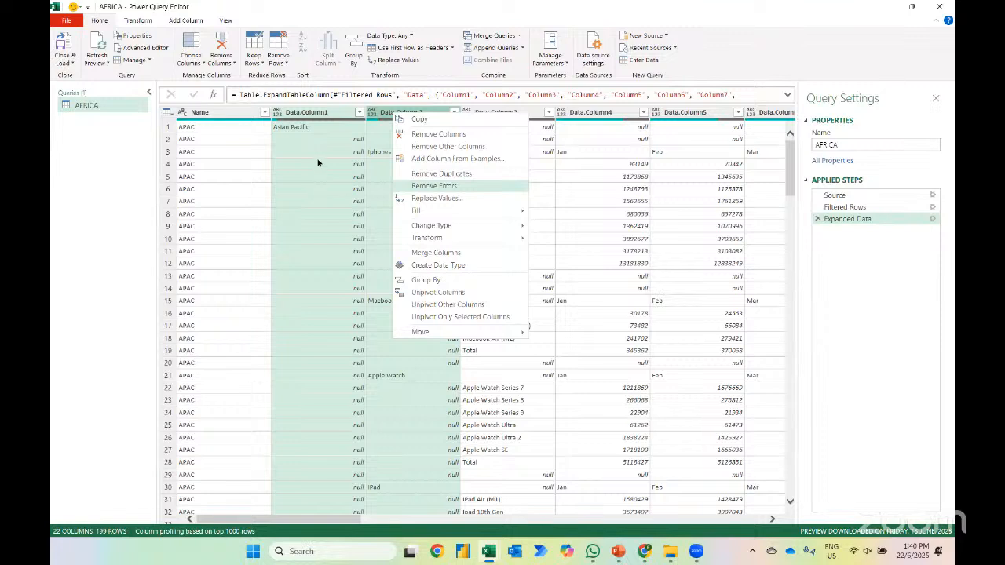
mouse_move(431, 214)
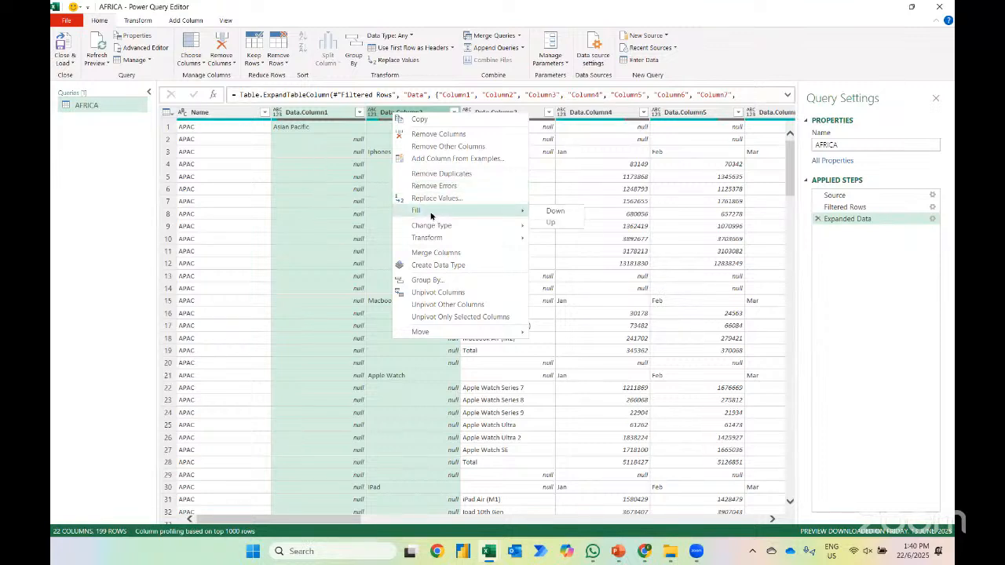
left_click(555, 211)
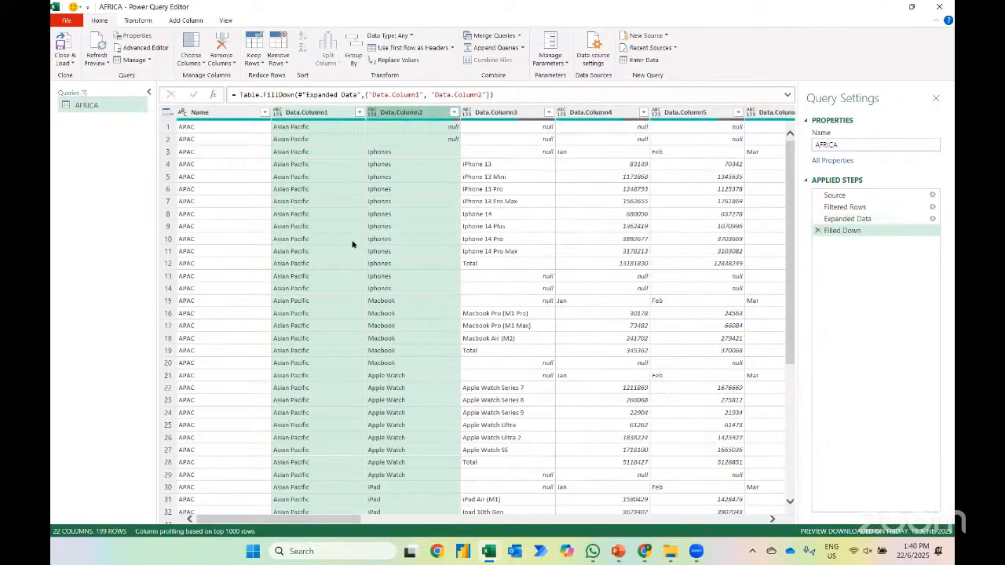
Remove the top 2 rows from the query table
left_click(173, 129)
left_click(170, 139)
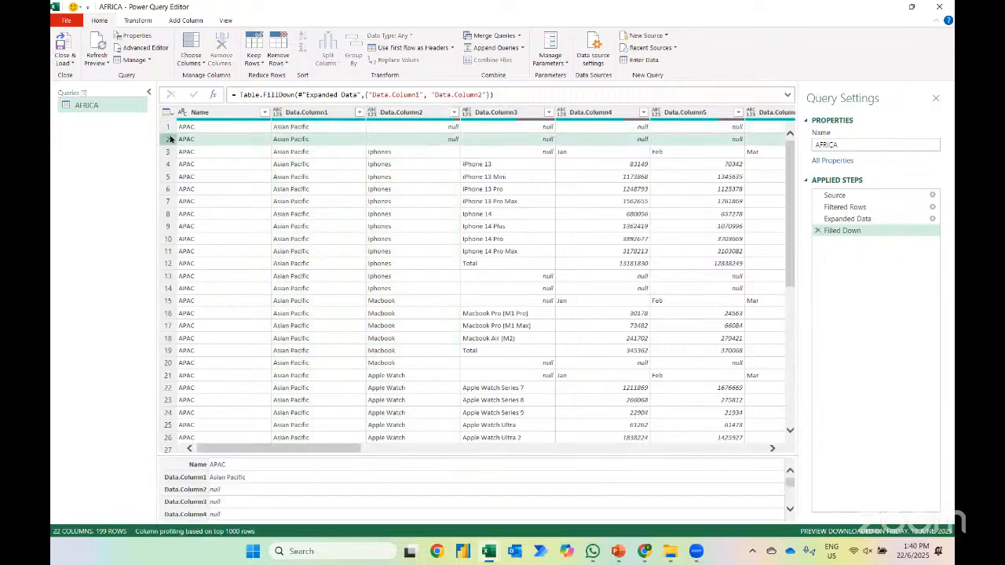
left_click(280, 65)
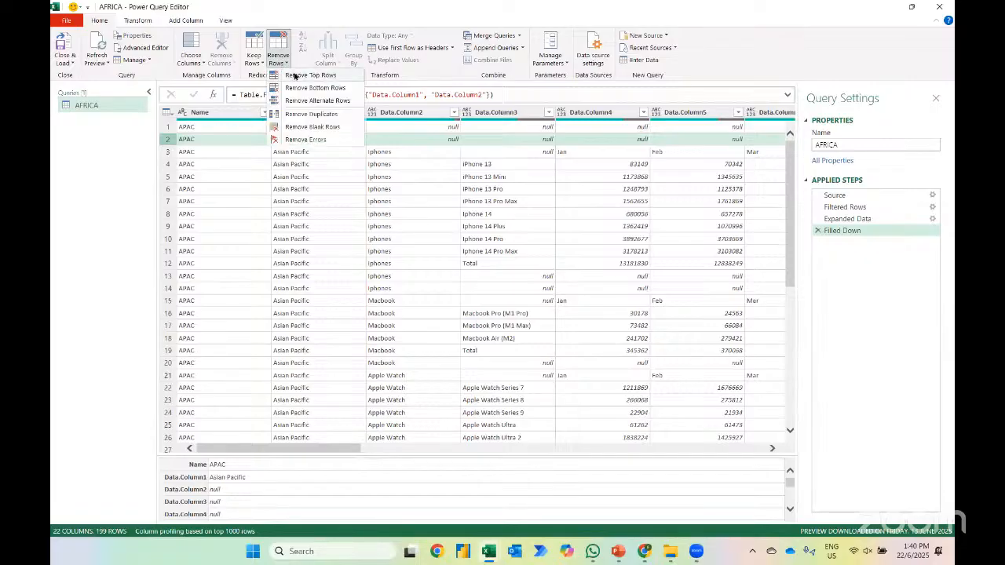
left_click(296, 75)
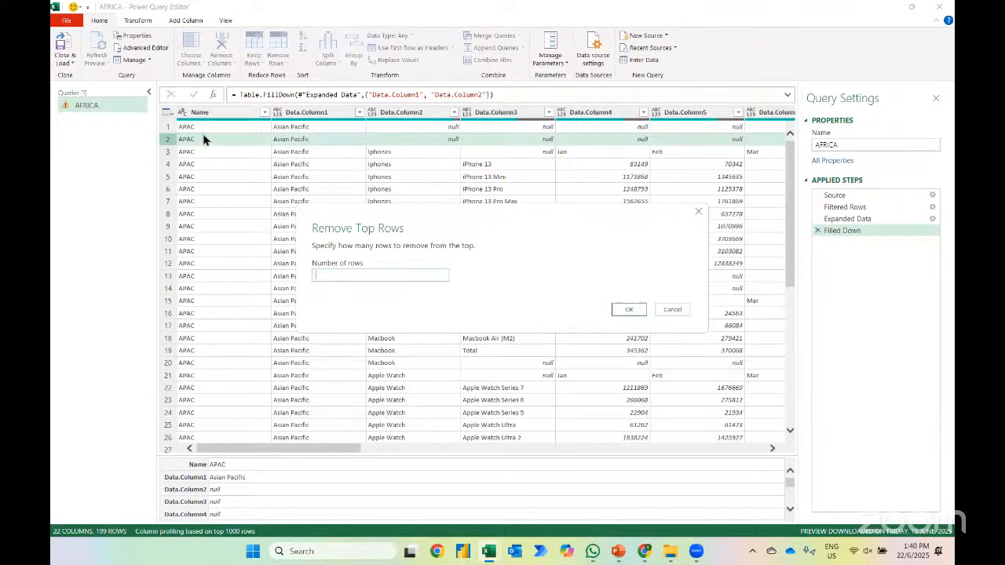
type("2")
key("Return")
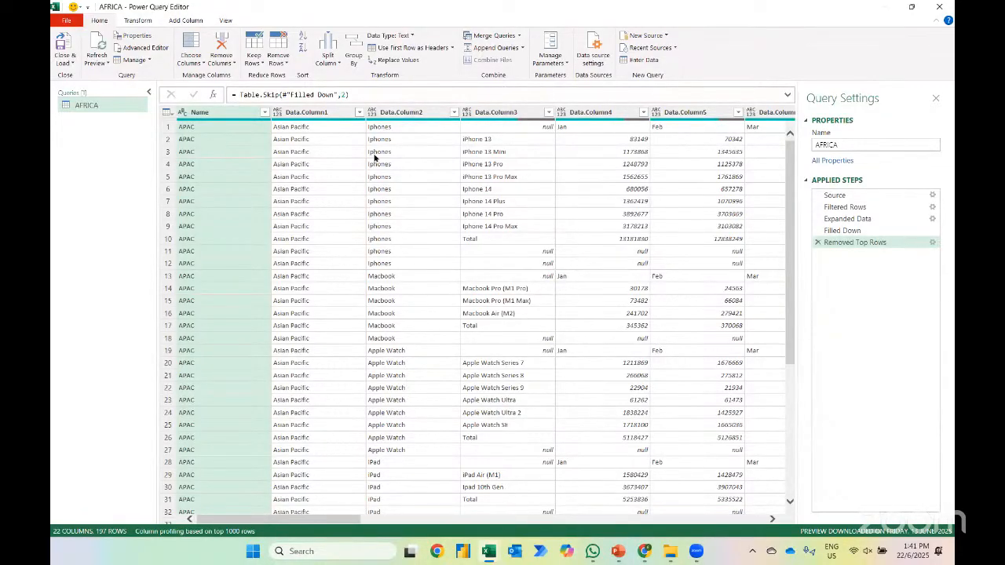
scroll(592, 131, "right", 3)
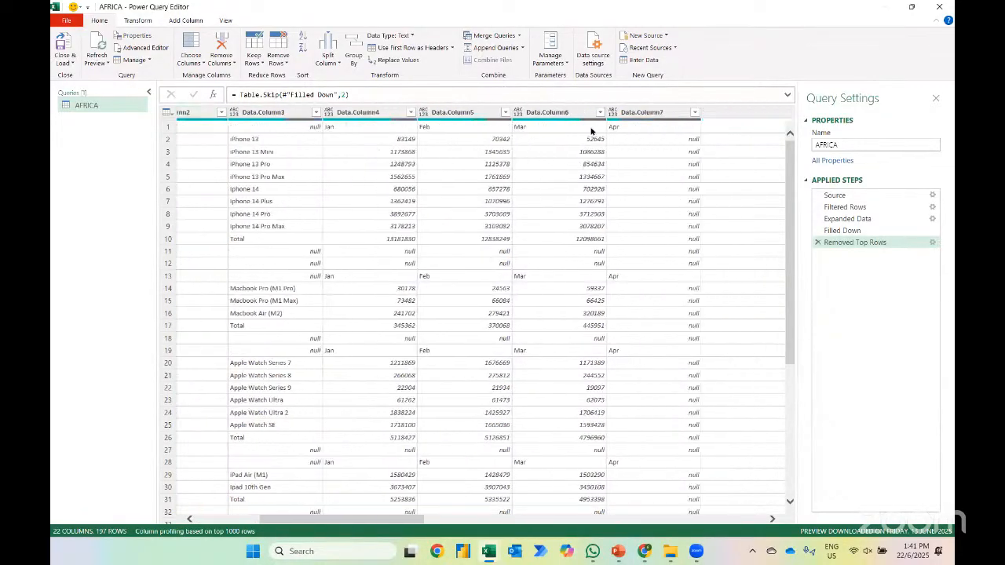
Remove the columns Data.Column16, Data.Column17, Data.Column18, Item, Kind and Hidden from the query
scroll(592, 130, "right", 10)
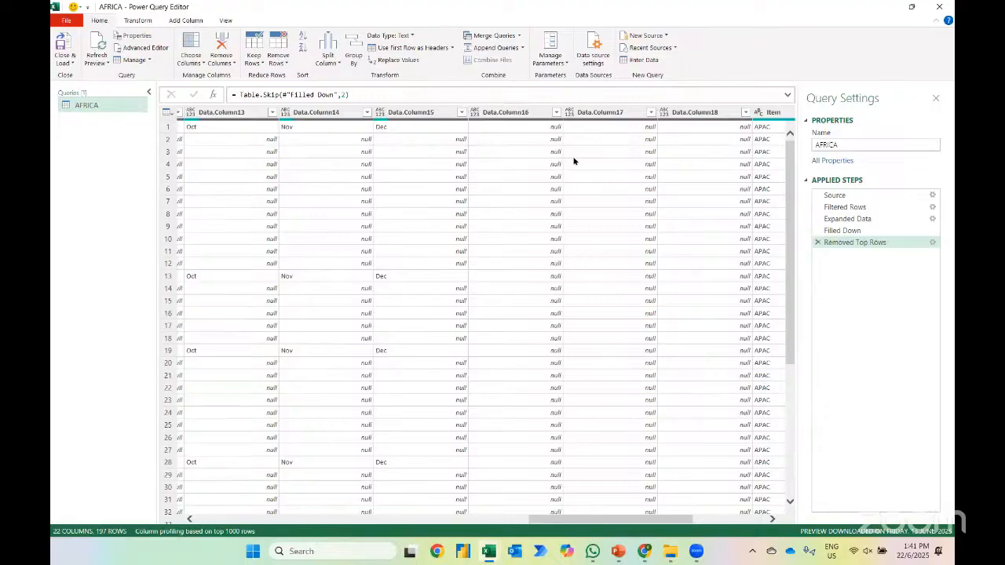
left_click(503, 116)
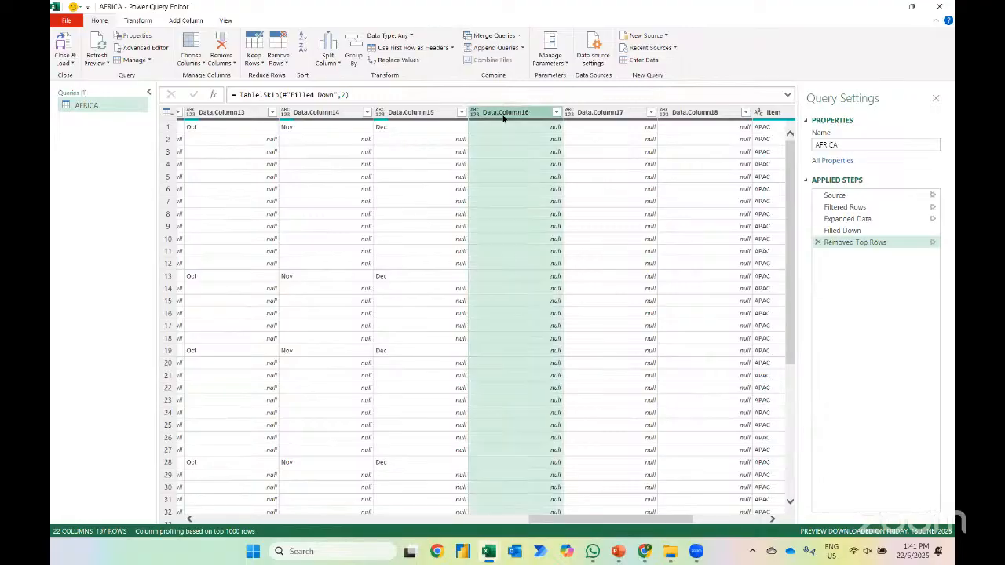
double_click(503, 114)
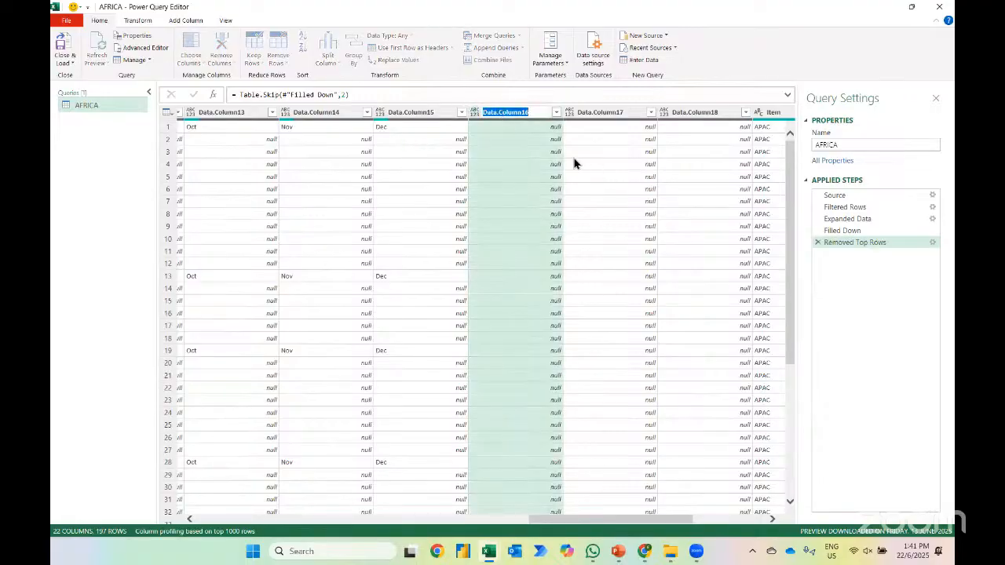
key("Return")
scroll(552, 189, "right", 3)
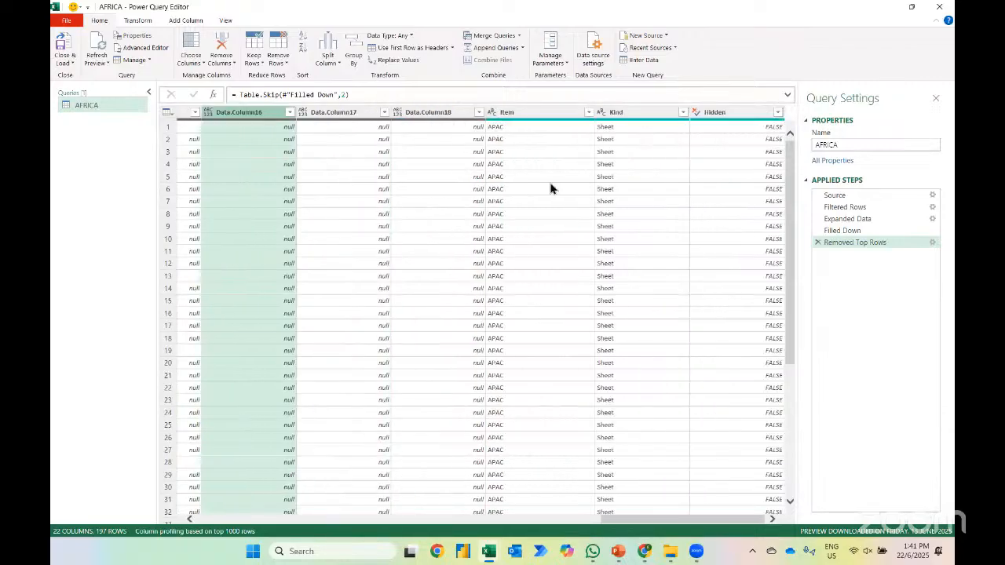
left_click(715, 118, "shift")
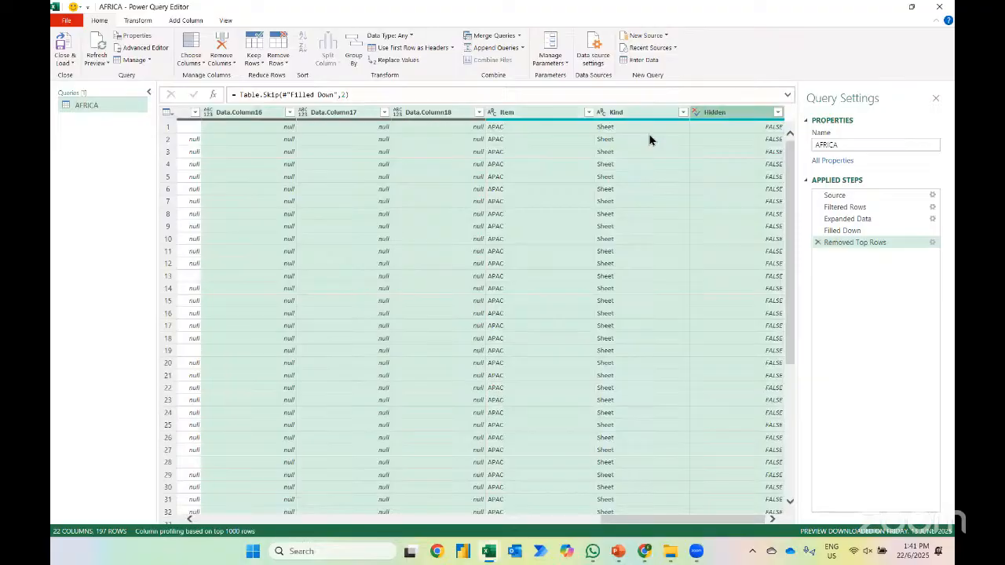
key("Delete")
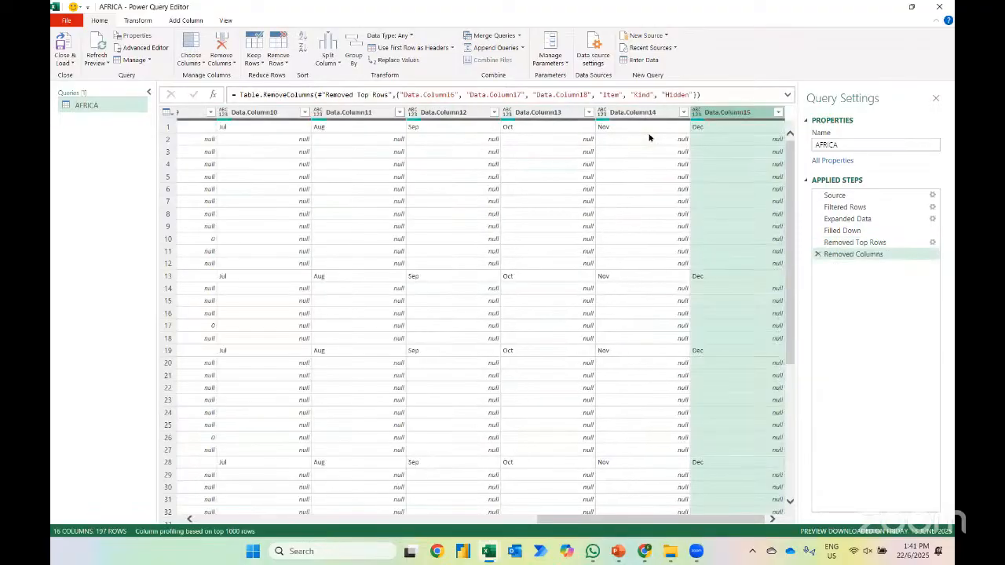
Promote the first row, which holds the month names, to column headers
scroll(547, 200, "left", 5)
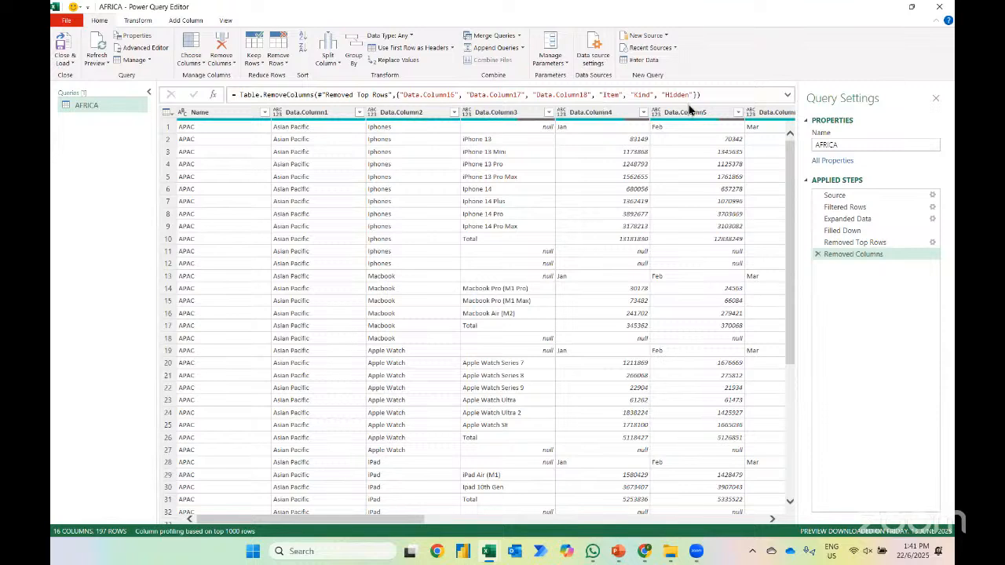
left_click(592, 128)
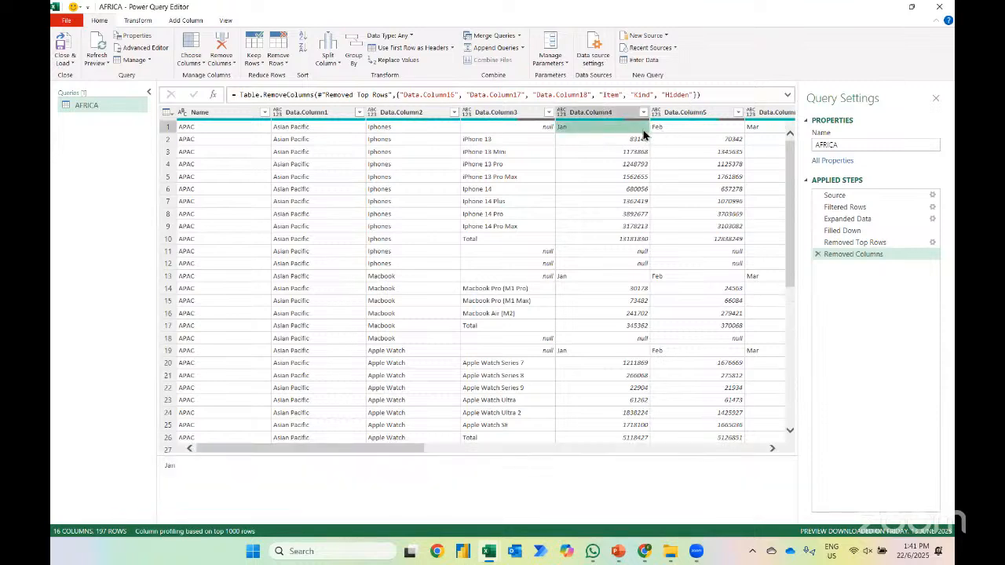
left_click(377, 57)
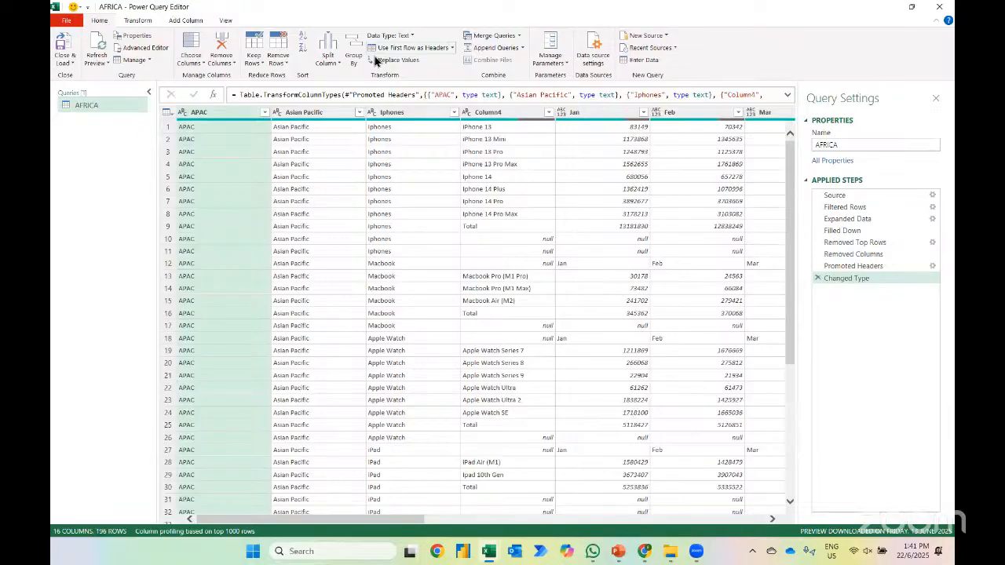
Filter Column4 to exclude the null and Total rows
left_click(500, 227)
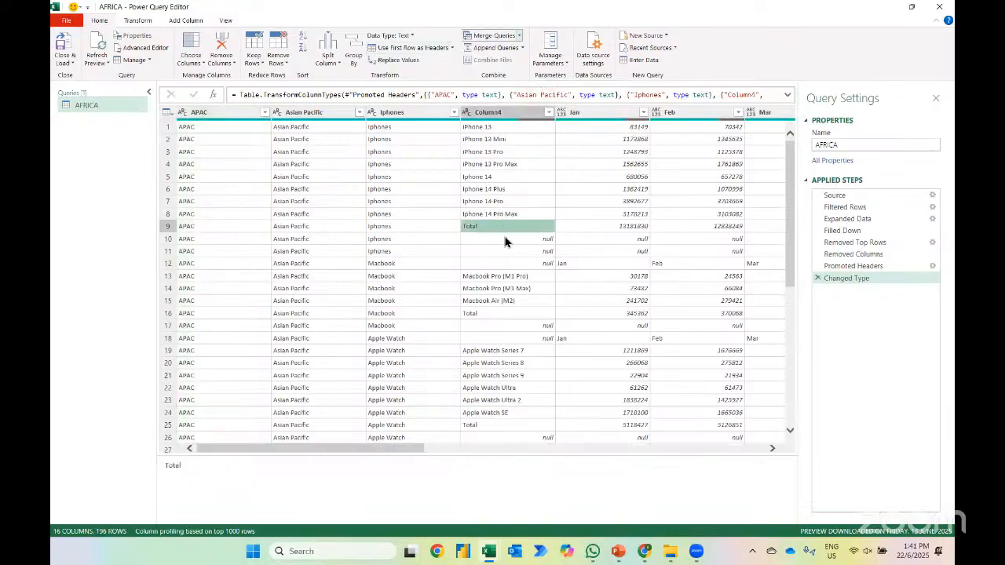
left_click(505, 240)
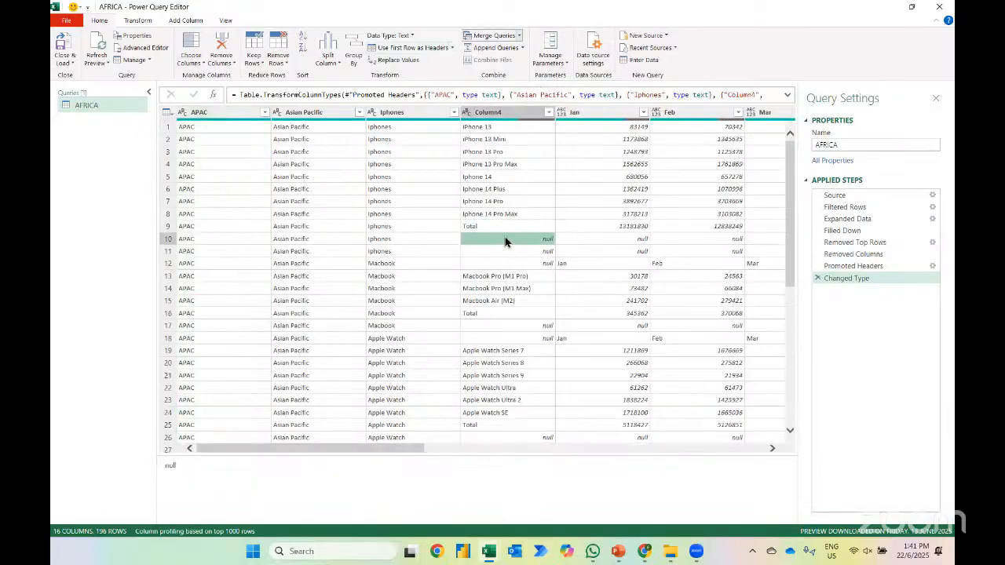
left_click(548, 113)
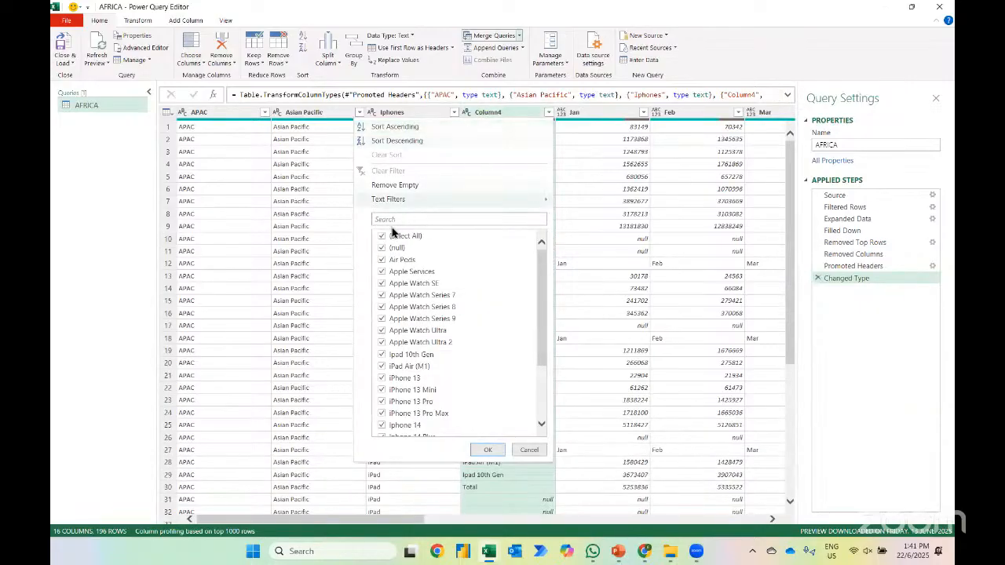
scroll(415, 357, "down", 3)
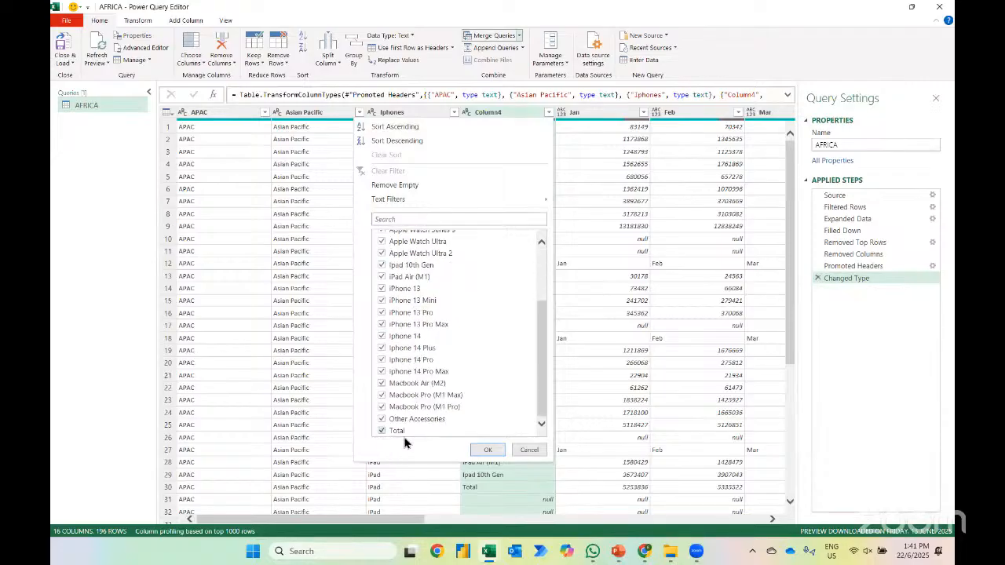
left_click(382, 430)
left_click(488, 449)
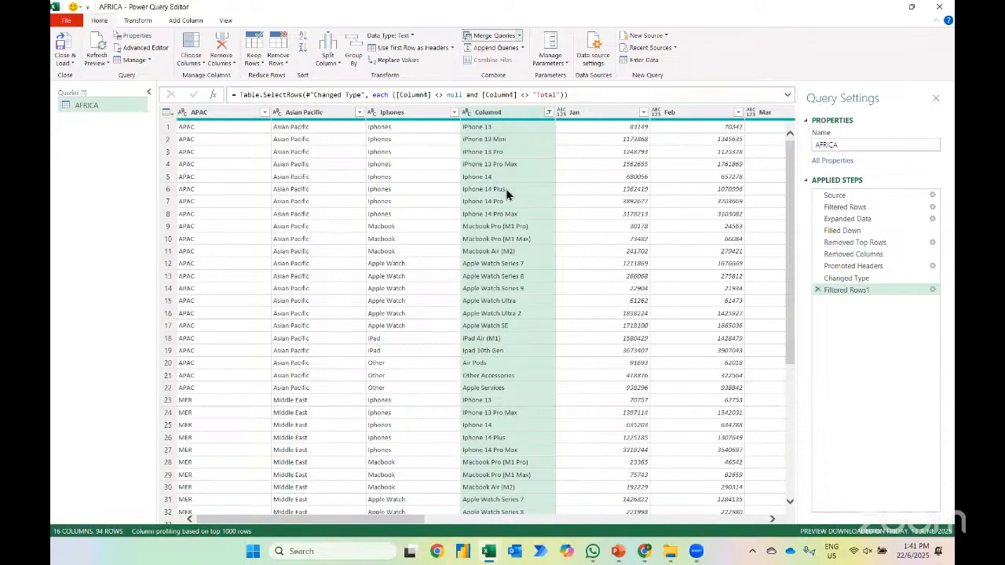
Try unpivoting the month columns from Jan through Dec, and delete the resulting applied step
left_click(595, 119)
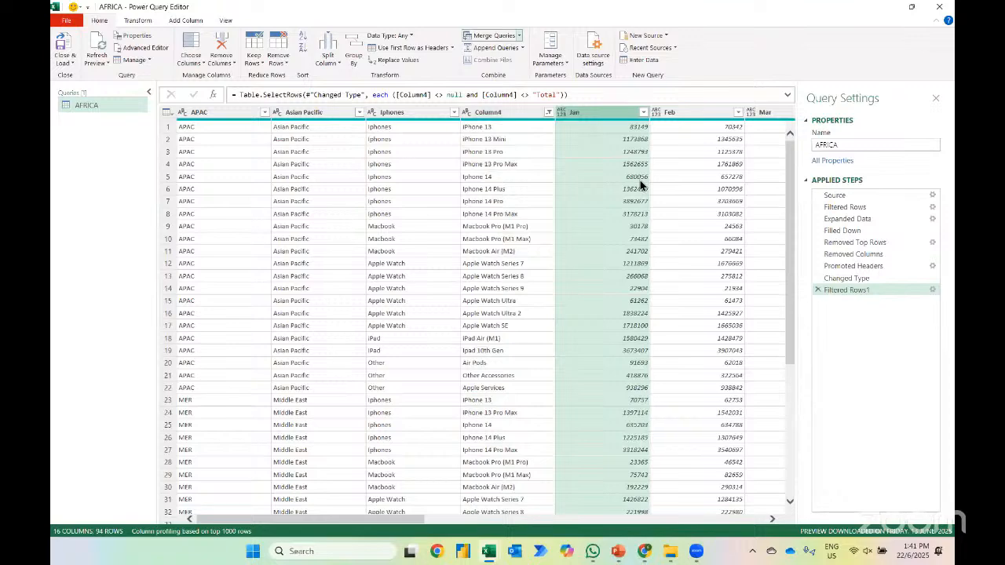
scroll(640, 184, "right", 10)
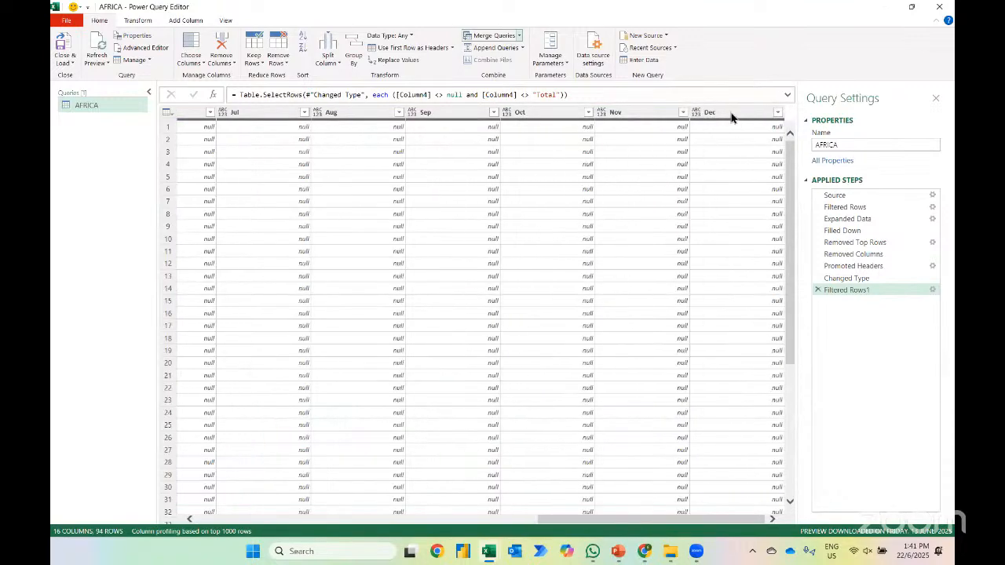
left_click(743, 120, "shift")
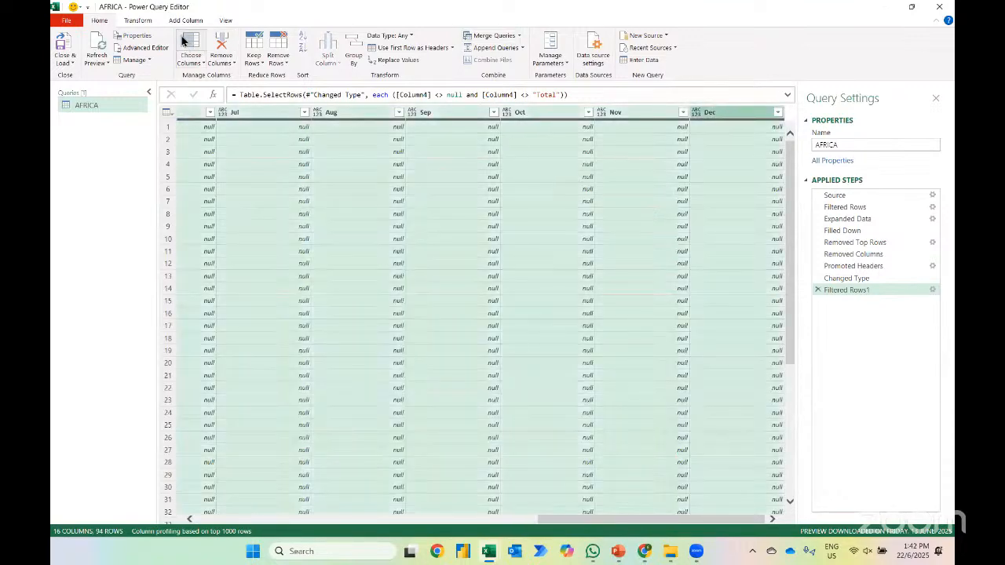
left_click(138, 21)
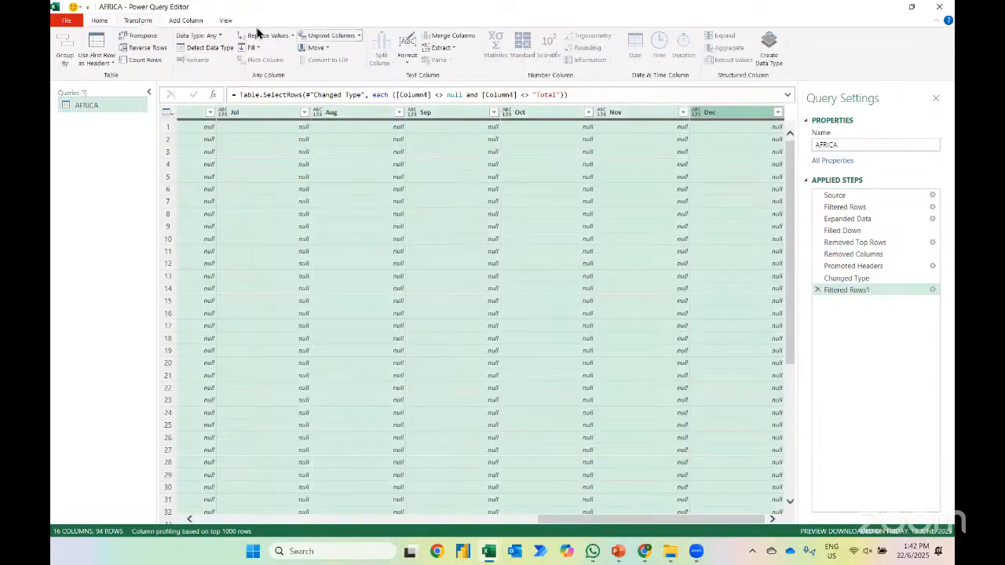
left_click(331, 36)
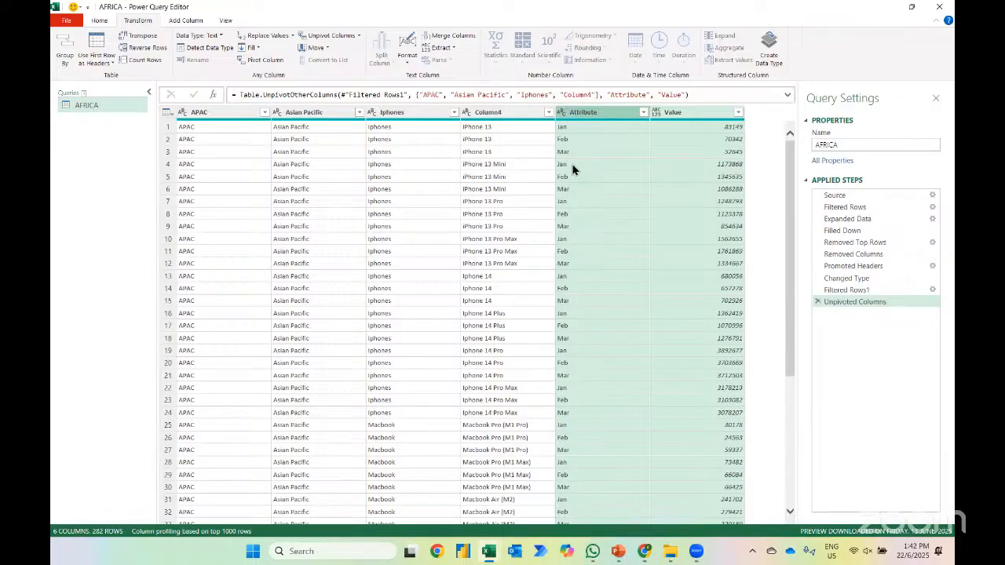
left_click(817, 302)
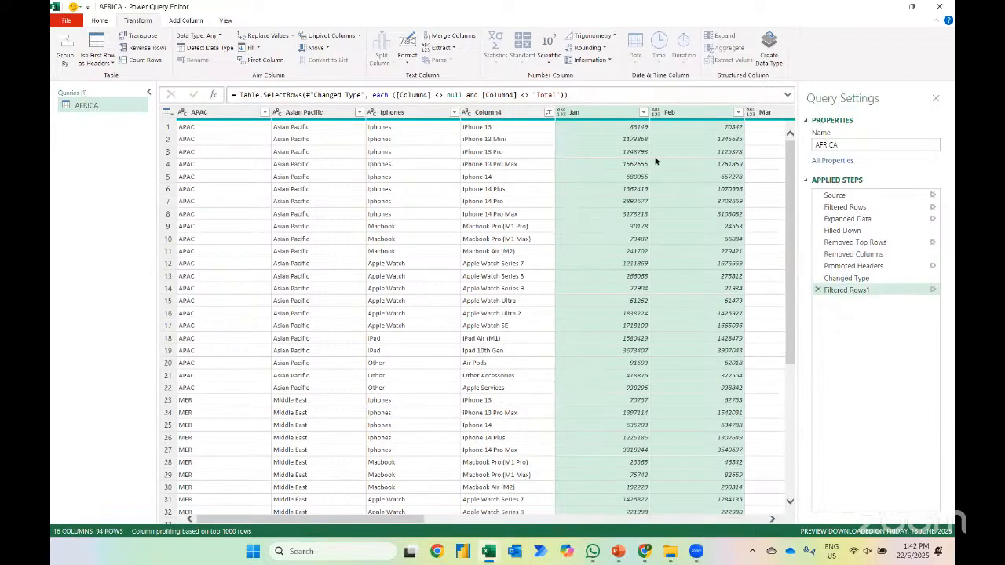
Look across the month columns, unpivot Jan through Dec a second time, and discard that applied step again
scroll(633, 189, "right", 5)
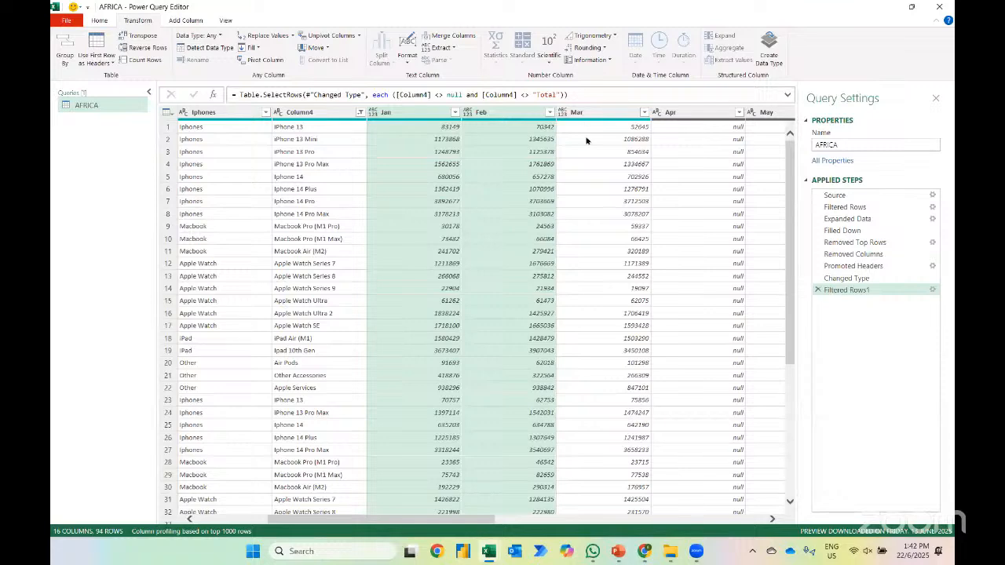
scroll(590, 187, "right", 2)
scroll(590, 186, "right", 1)
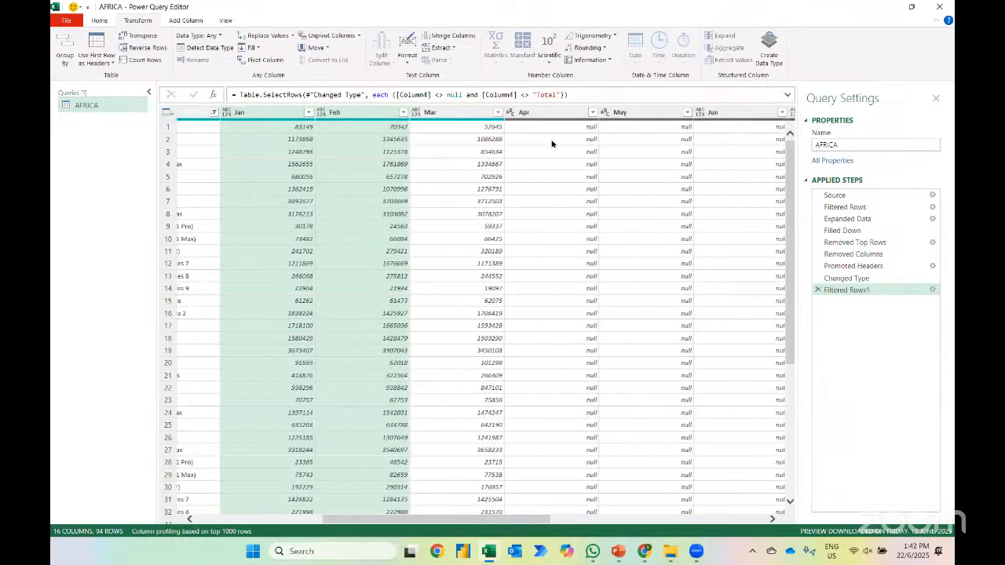
scroll(648, 153, "right", 1)
scroll(648, 153, "right", 2)
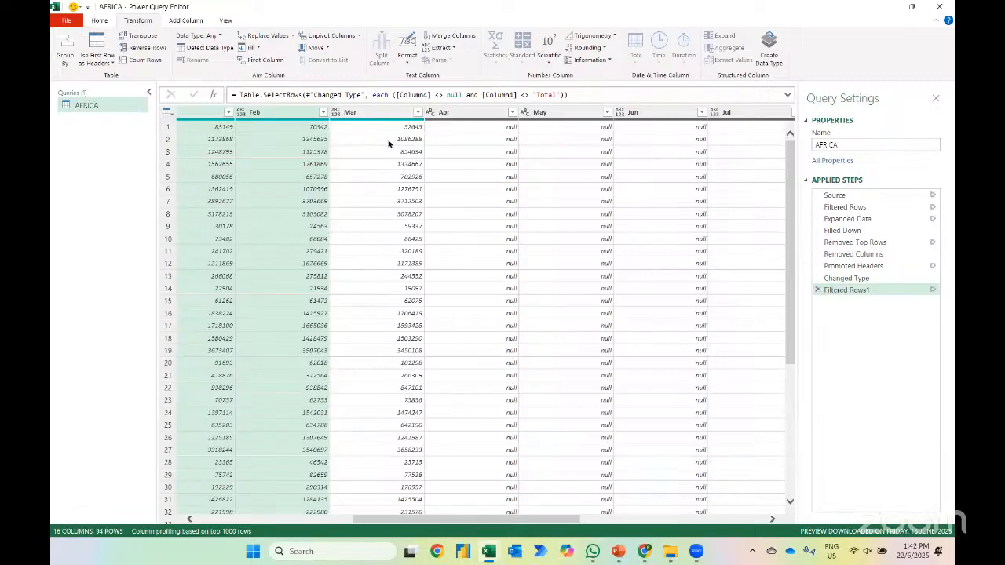
scroll(390, 144, "left", 5)
left_click(464, 116)
scroll(521, 224, "right", 15)
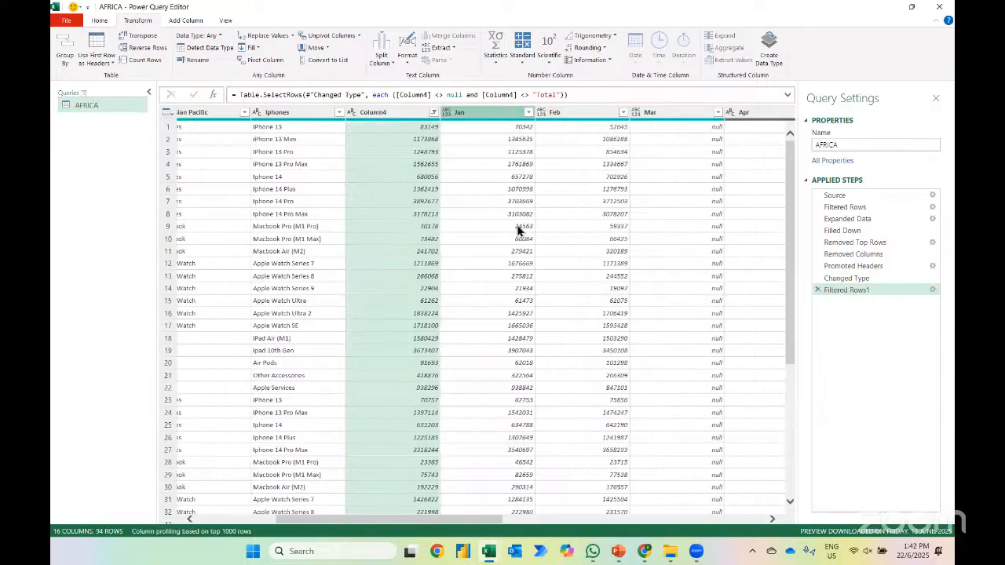
left_click(715, 116, "shift")
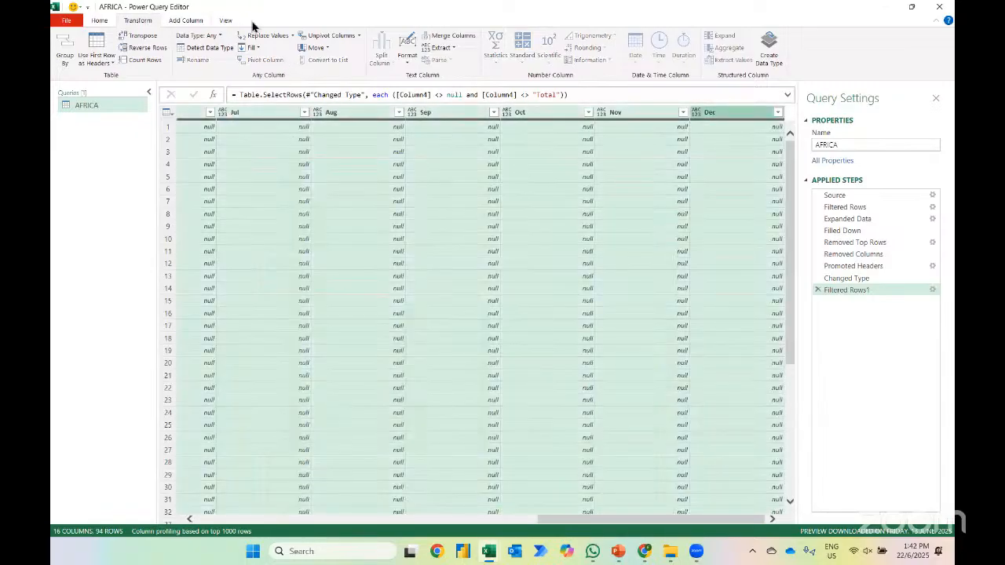
left_click(326, 36)
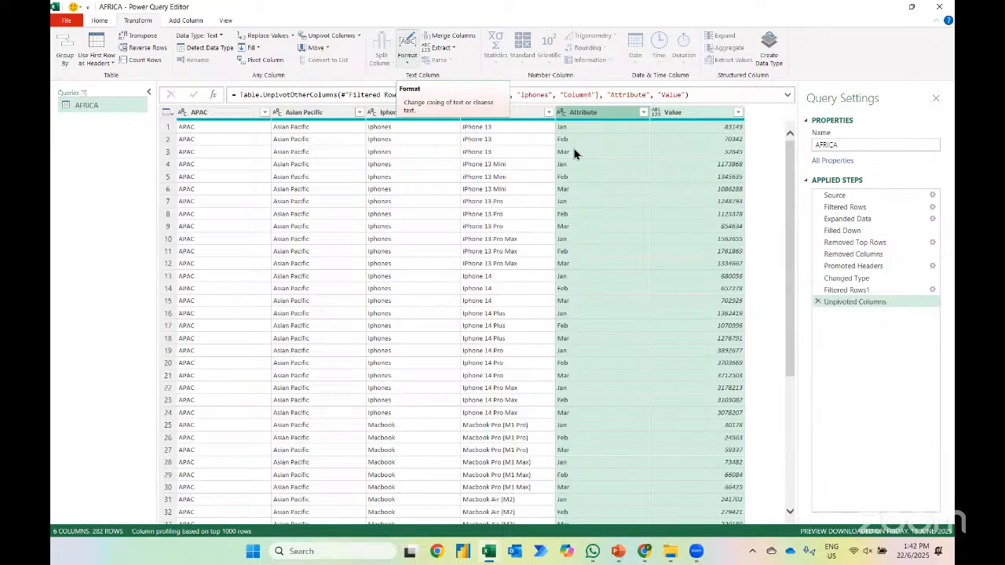
left_click(817, 303)
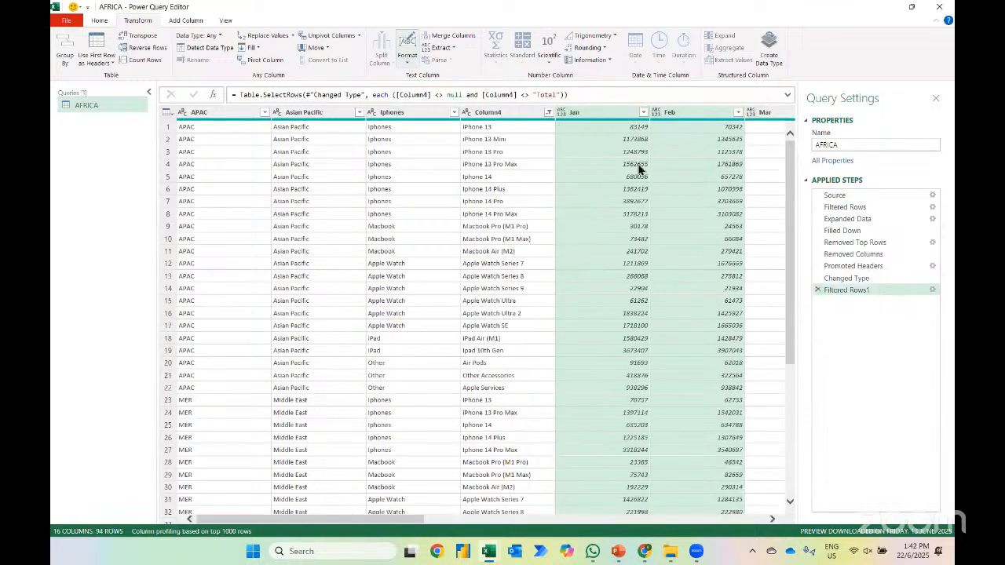
Review the month columns once more, try unpivoting all columns of the table, and delete that applied step
scroll(682, 132, "right", 5)
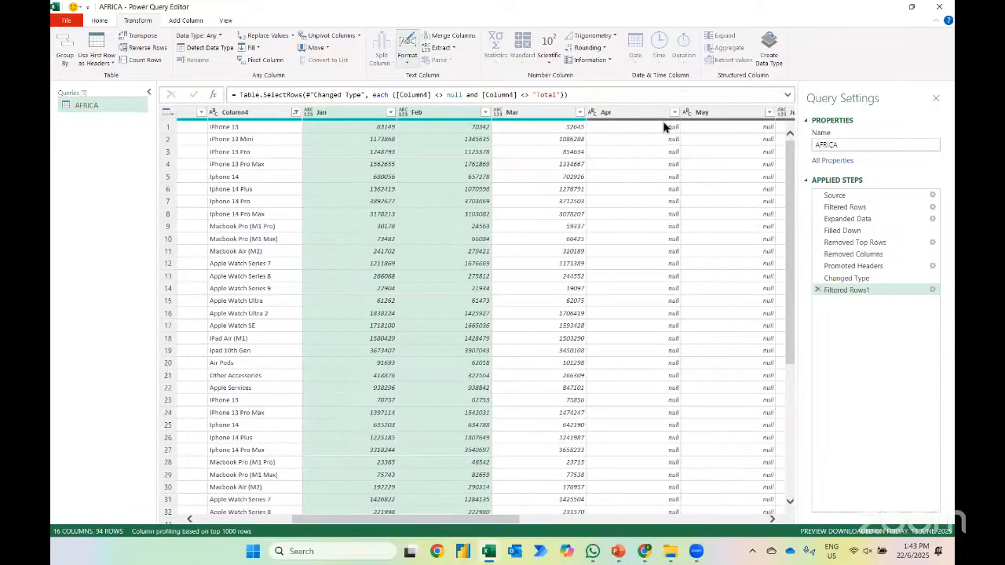
scroll(599, 148, "right", 3)
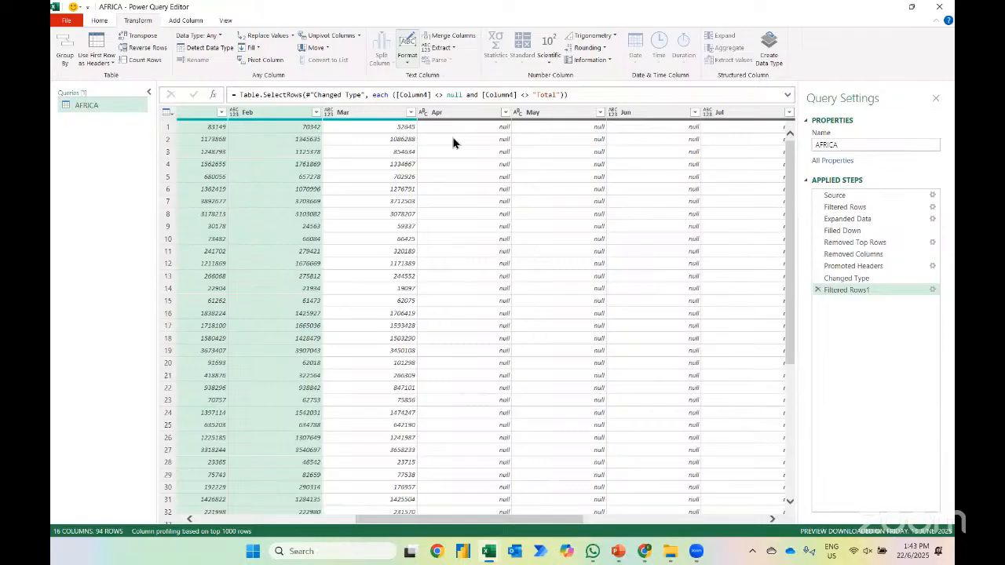
scroll(417, 224, "left", 5)
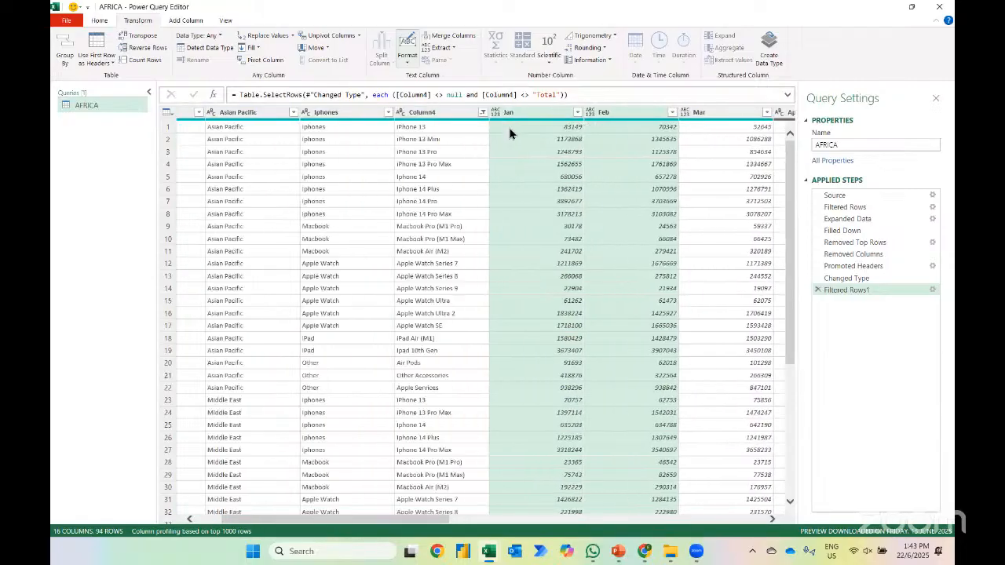
scroll(504, 199, "right", 8)
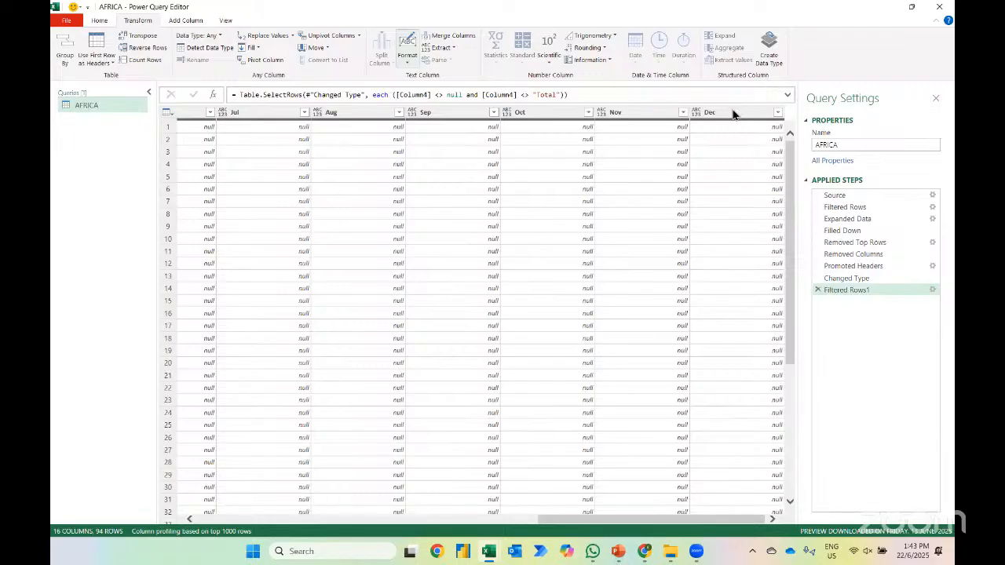
left_click(733, 113, "shift")
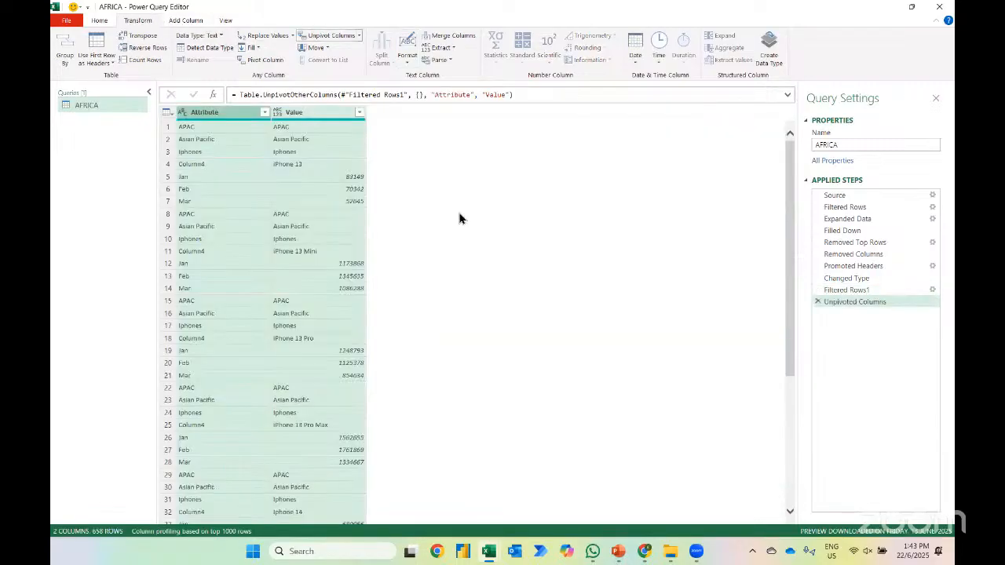
left_click(818, 302)
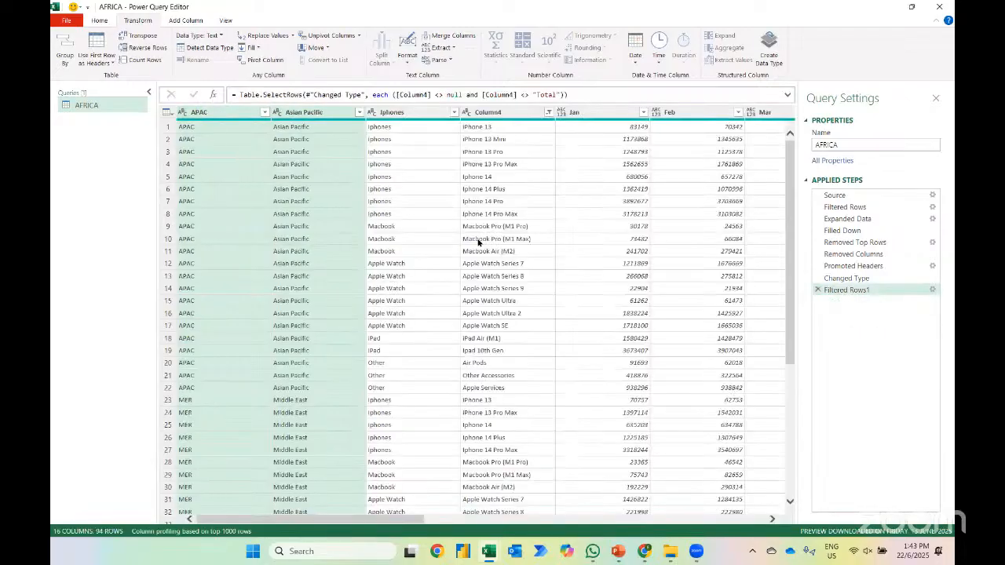
Unpivot the month columns from Jan through Dec into attribute and value columns
left_click(586, 114)
scroll(639, 254, "right", 5)
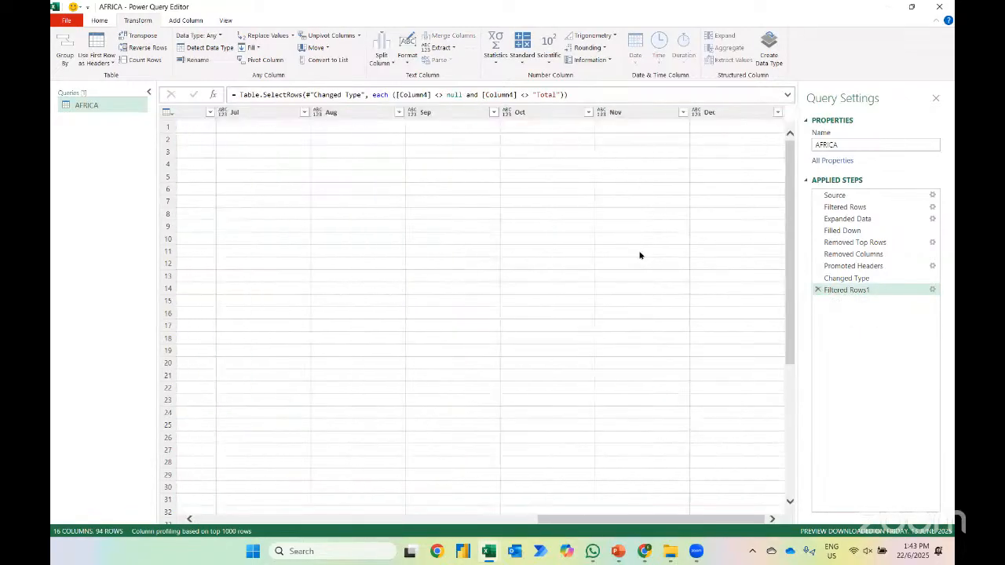
left_click(717, 112, "shift")
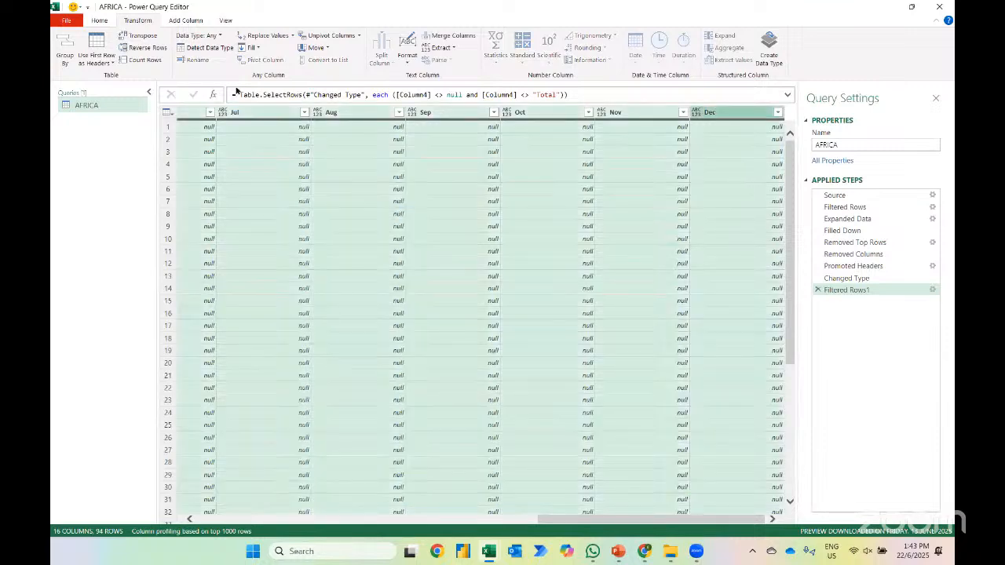
left_click(330, 35)
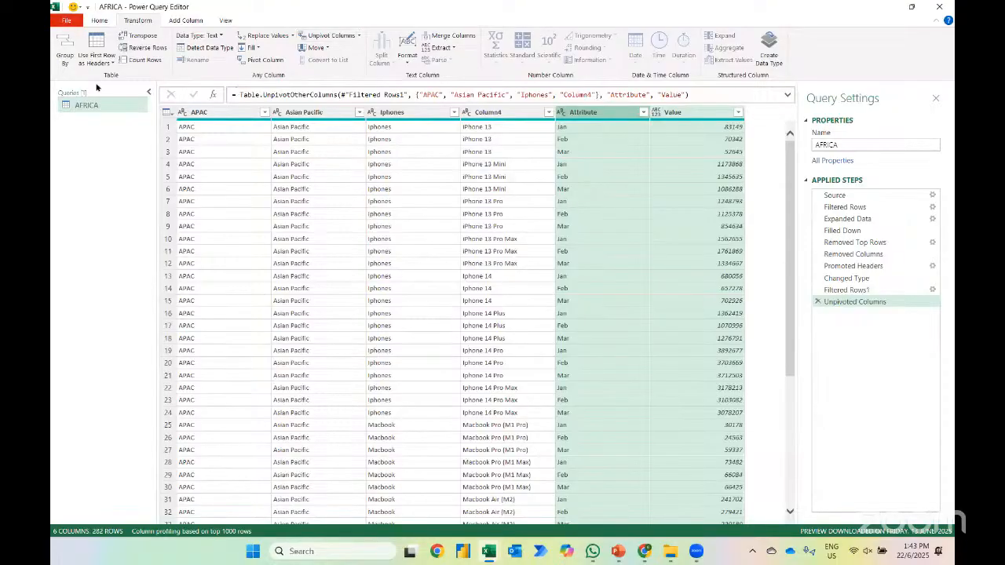
Rename the APAC column as Code and the Asian Pacific column as Region
left_click(197, 112)
type("C")
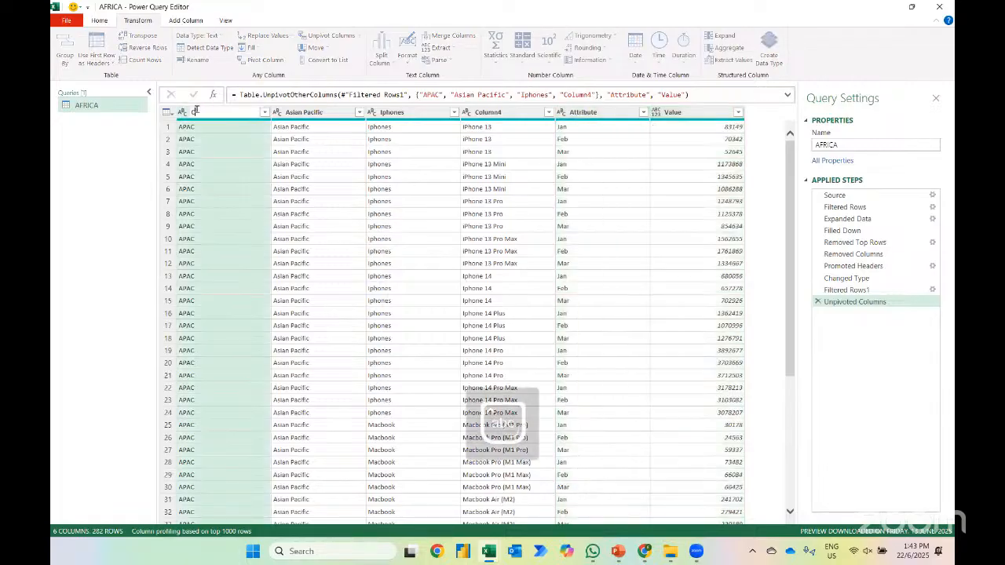
type("ode")
key("Return")
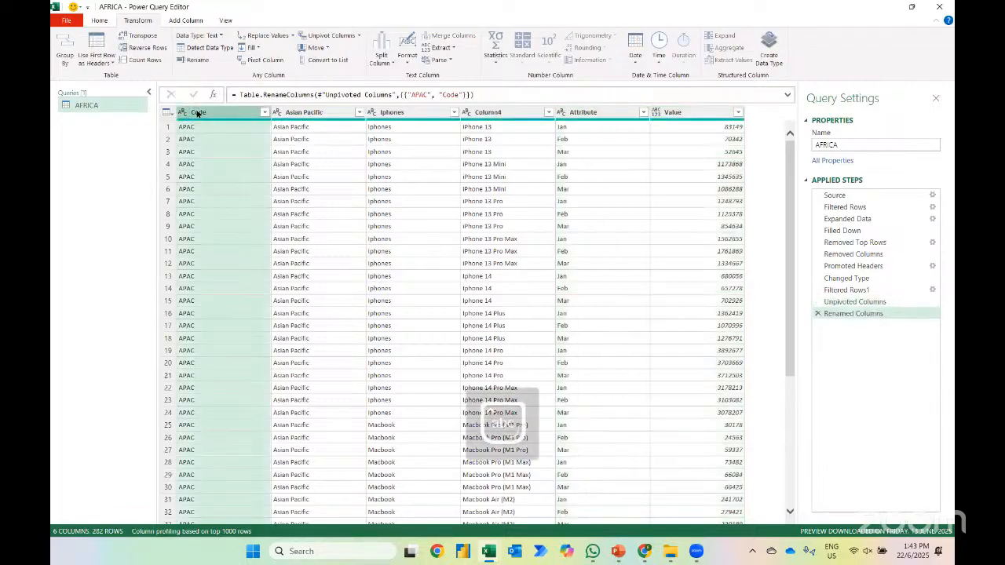
double_click(302, 112)
type("Regio")
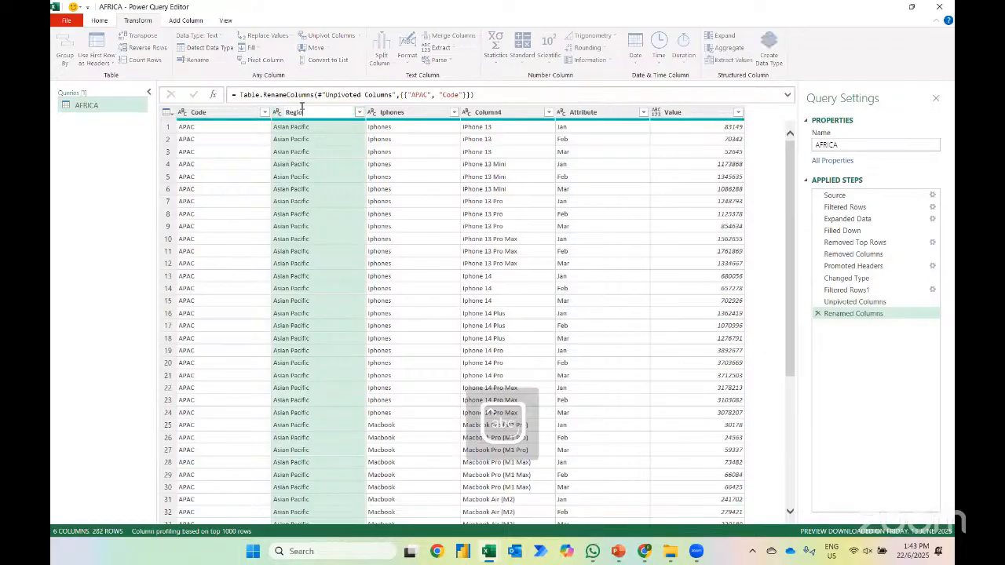
type("n")
key("Return")
Rename the Iphones column as Product and Column4 as Models
left_click(396, 111)
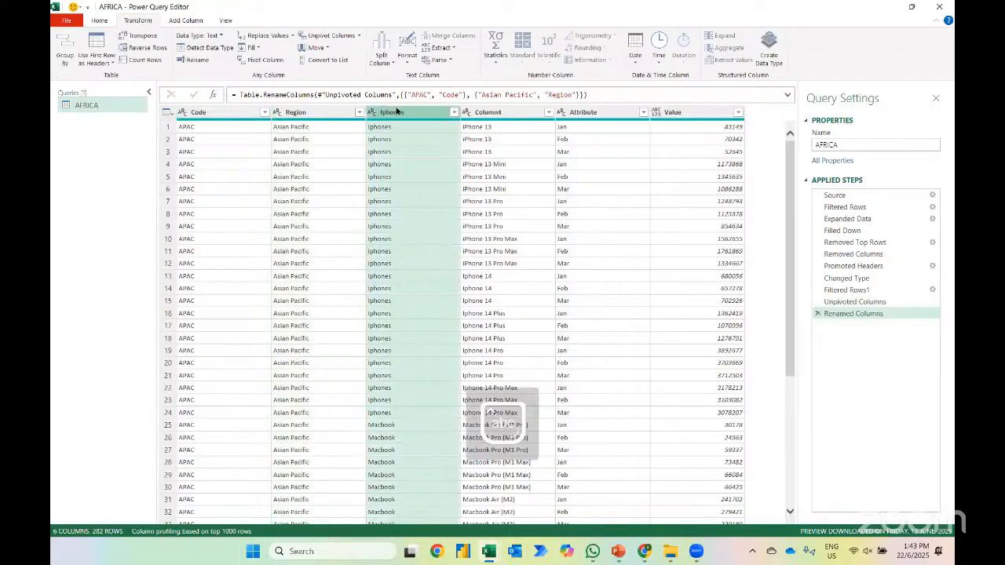
double_click(397, 112)
type("Product")
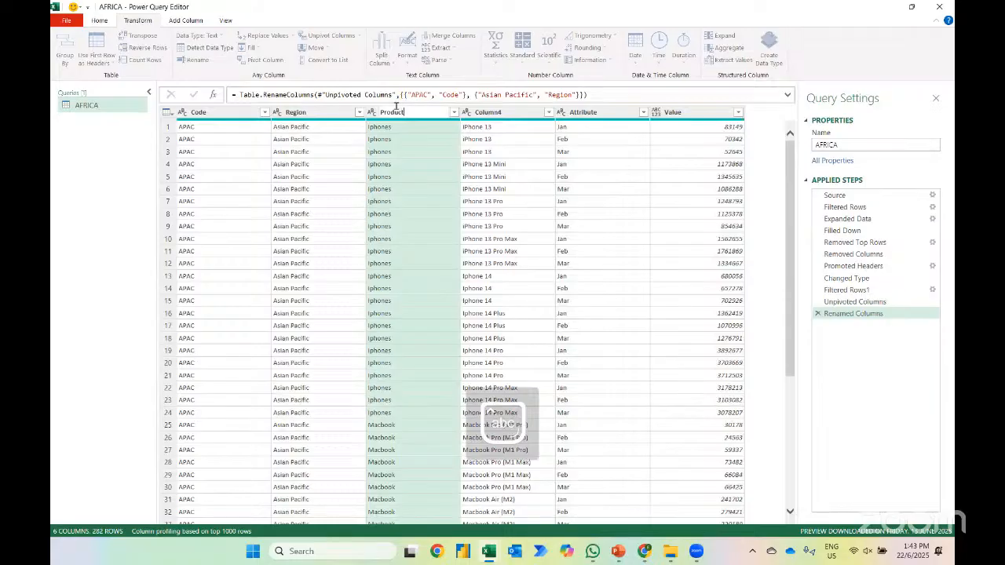
key("Return")
double_click(488, 112)
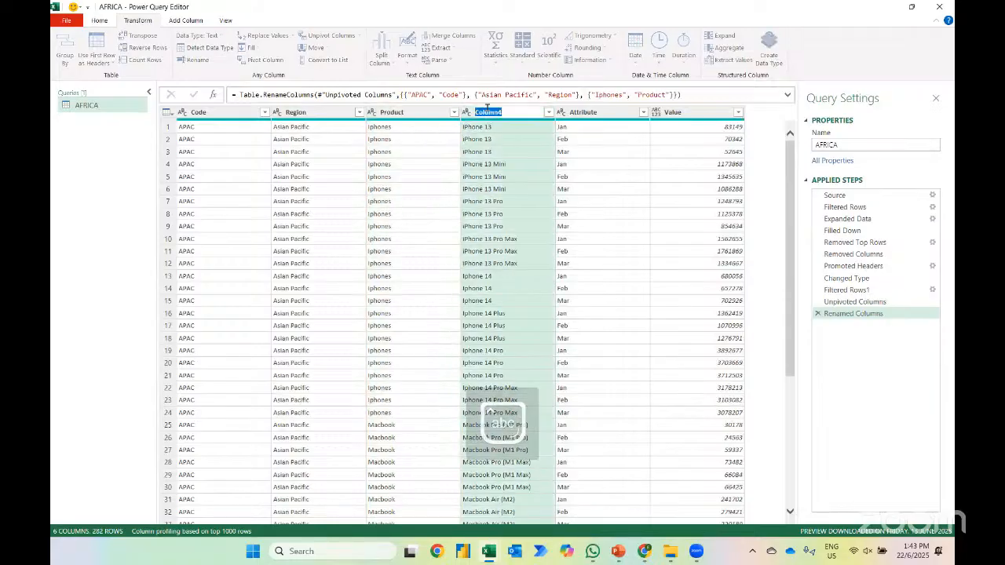
type("Models")
key("Return")
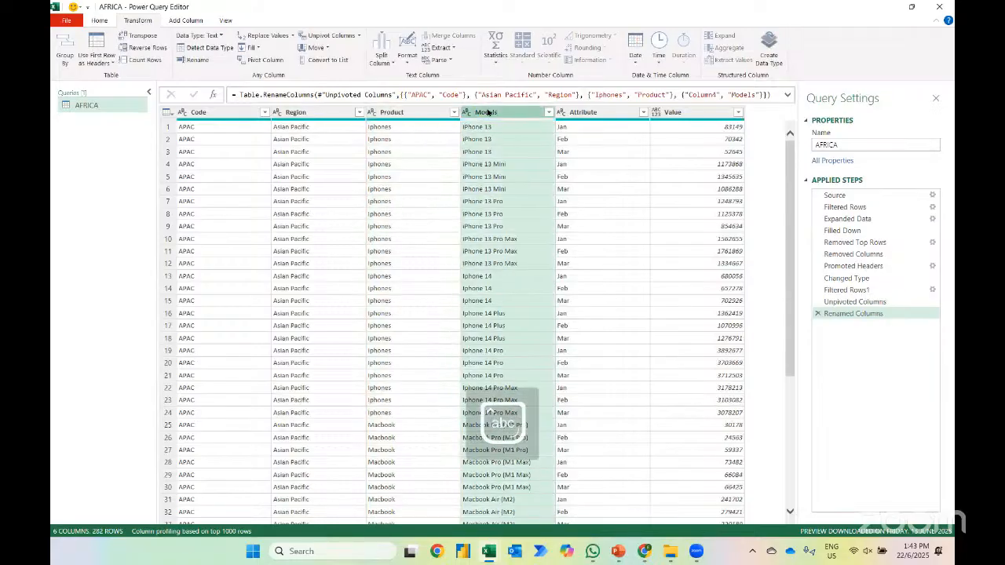
Rename the Attribute column as Months
left_click(576, 114)
double_click(575, 113)
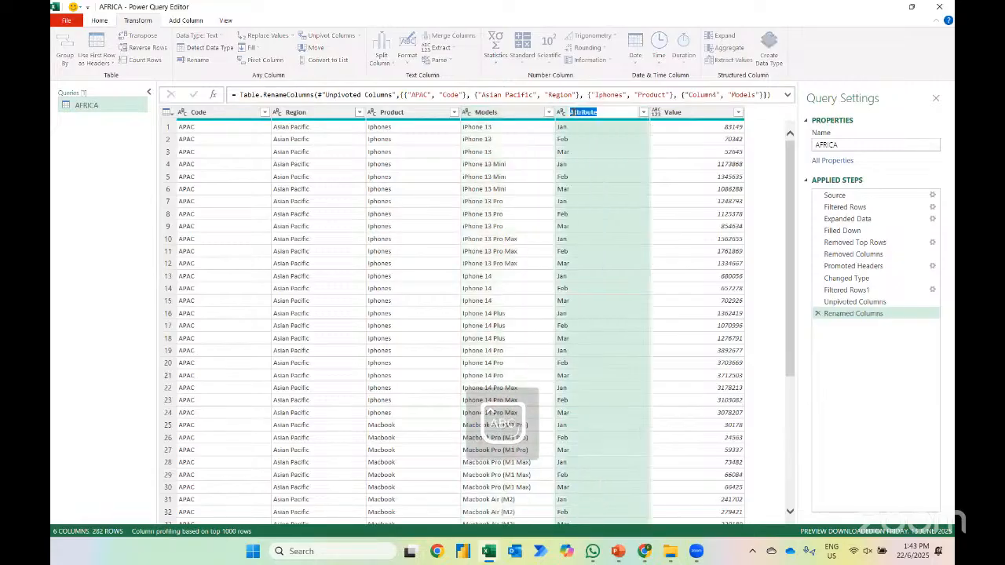
type("Months")
key("Return")
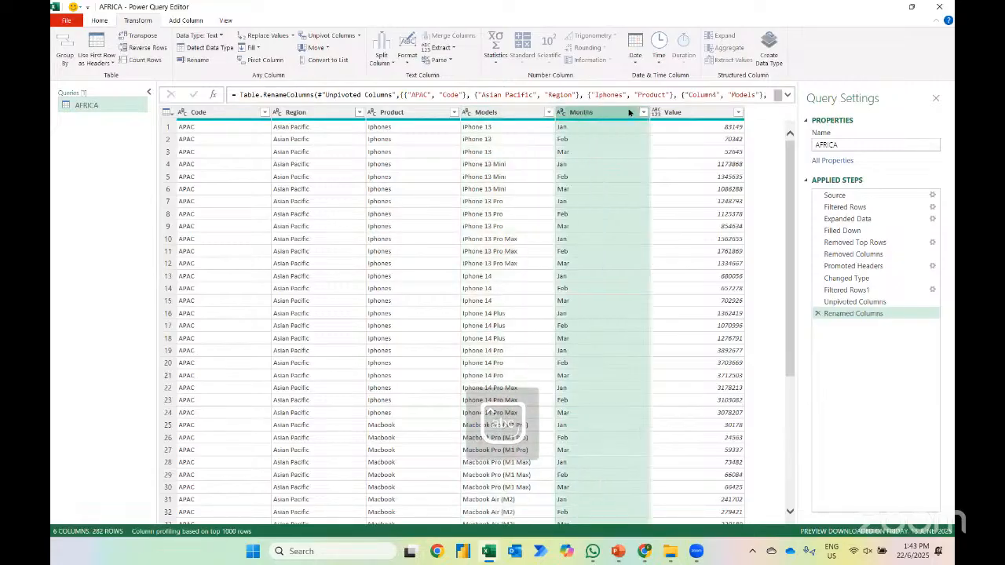
Rename the Value column as Sales and set its data type to Whole Number
double_click(672, 113)
type("Sale")
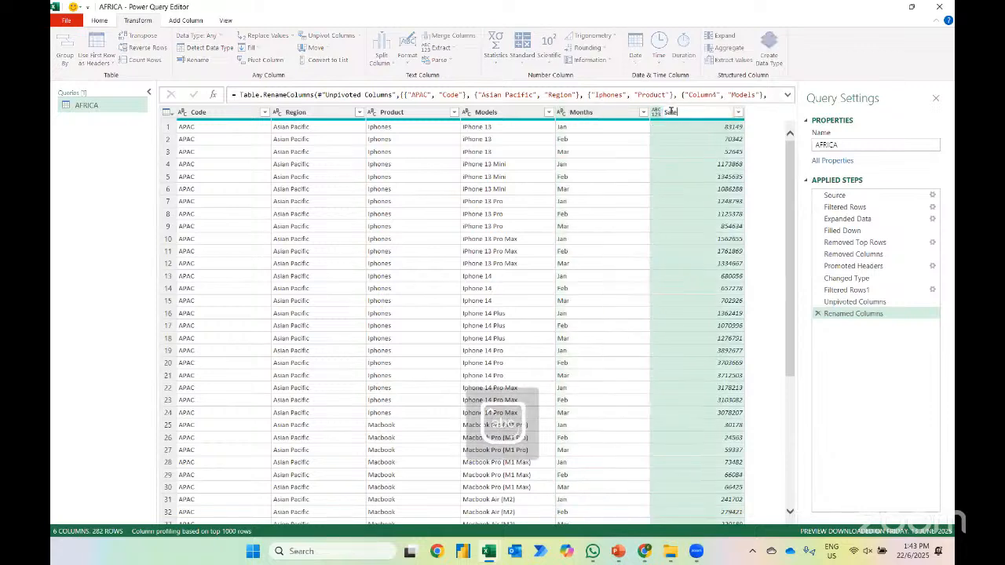
type("s")
key("Return")
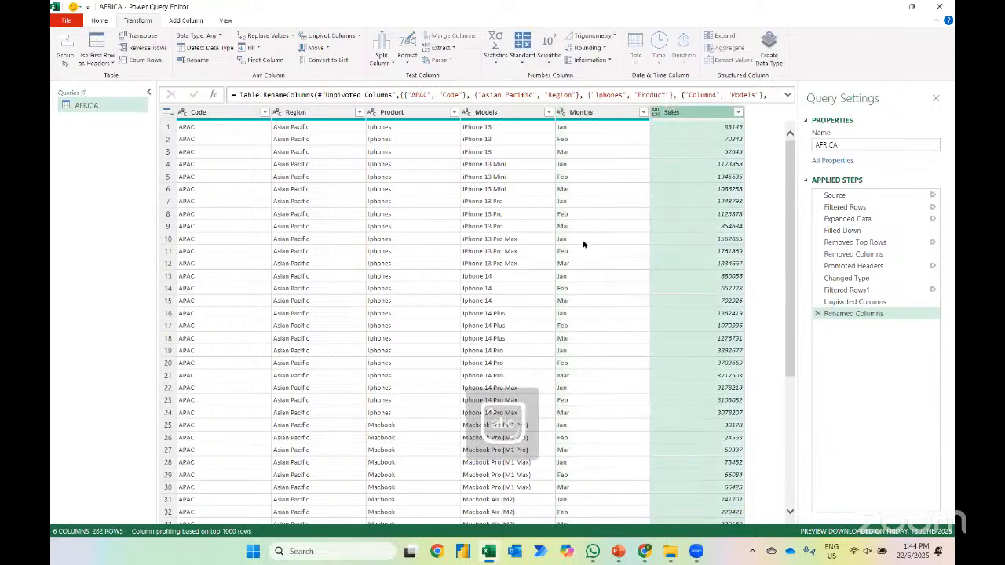
left_click(657, 113)
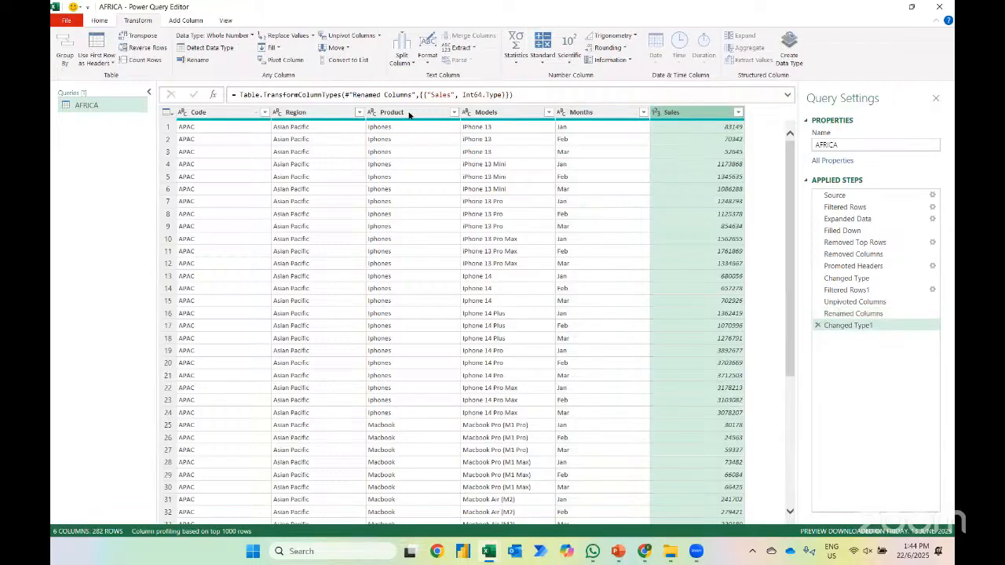
Check the Region values, try capitalizing each word in that column, and delete the resulting applied step
left_click(358, 112)
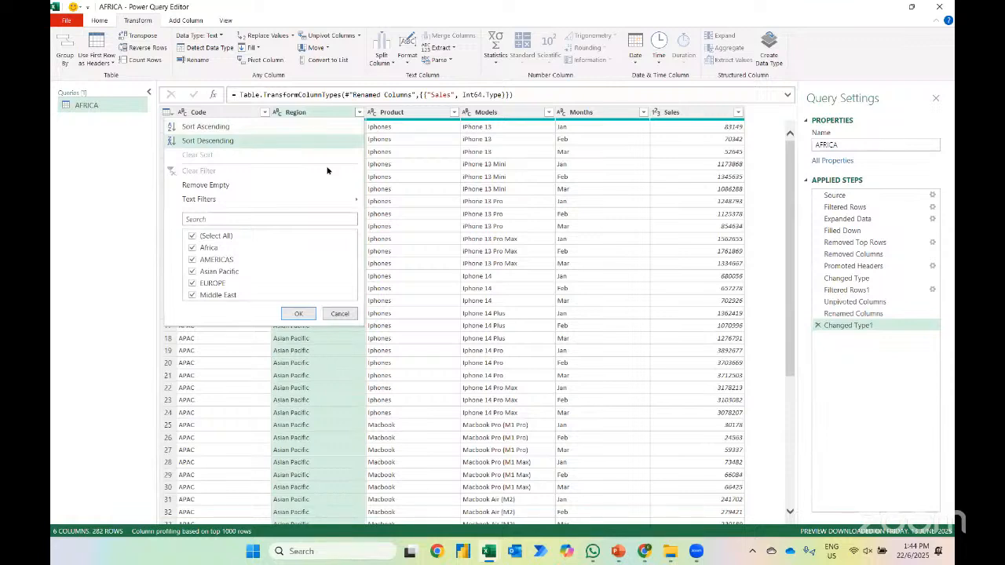
left_click(299, 313)
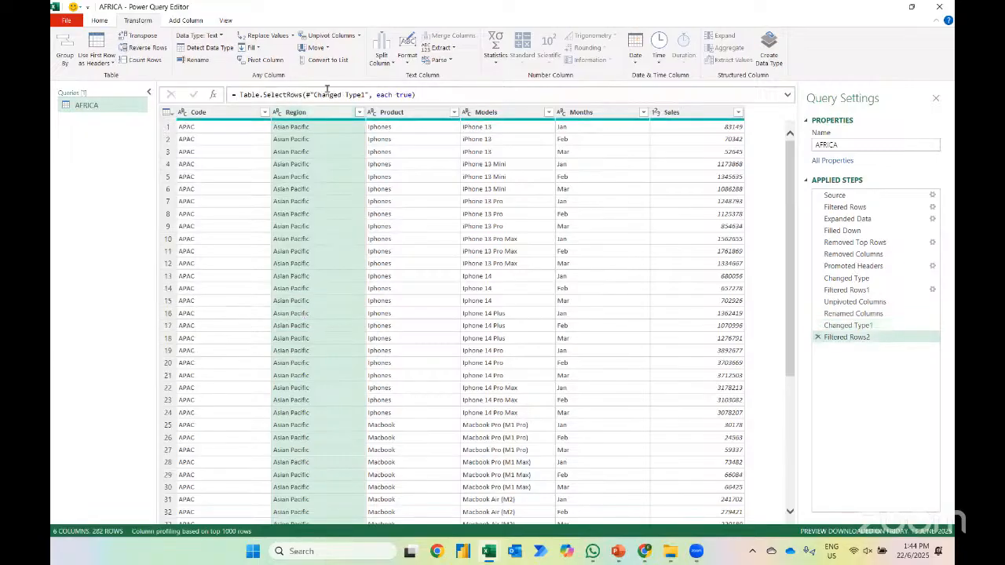
left_click(404, 61)
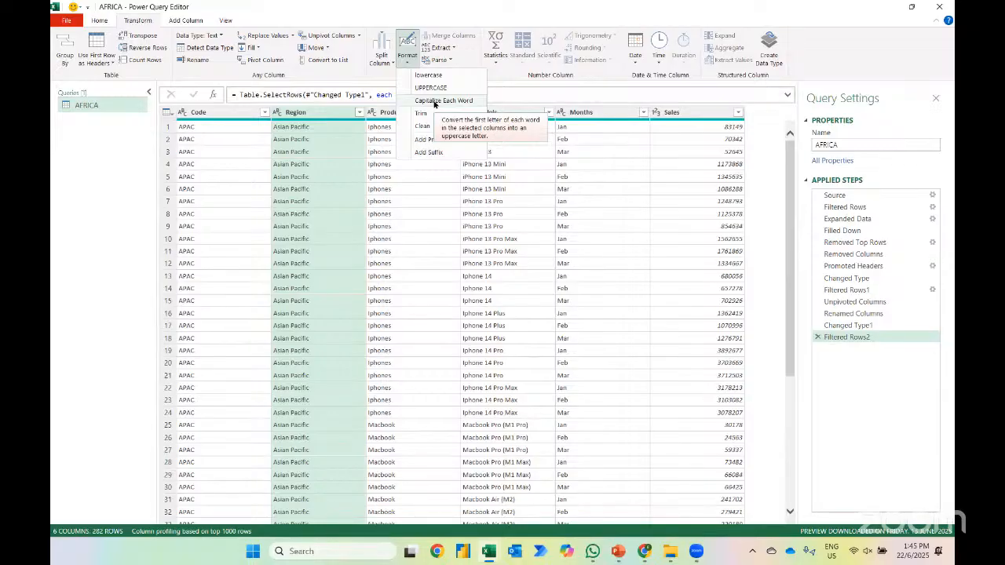
left_click(435, 102)
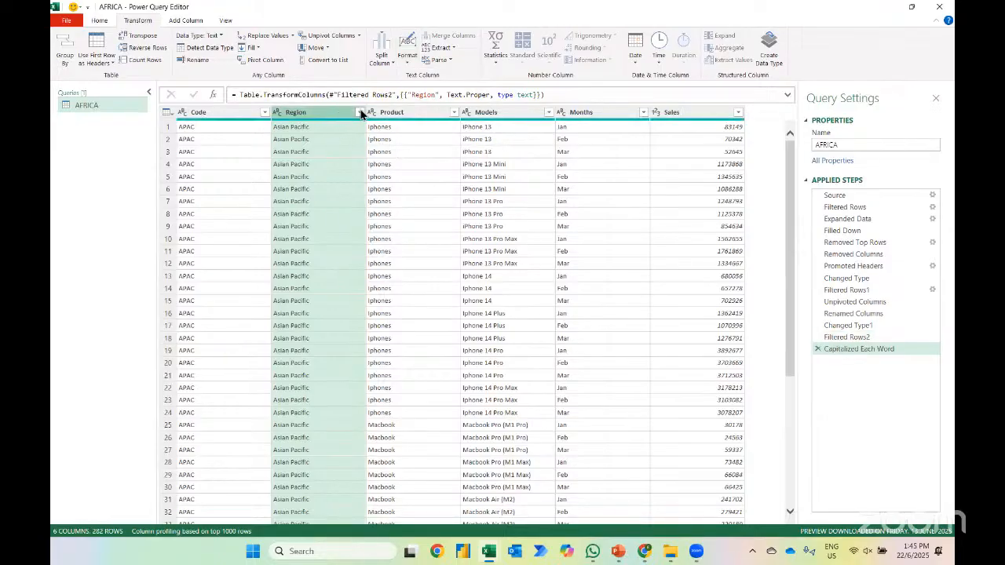
left_click(360, 112)
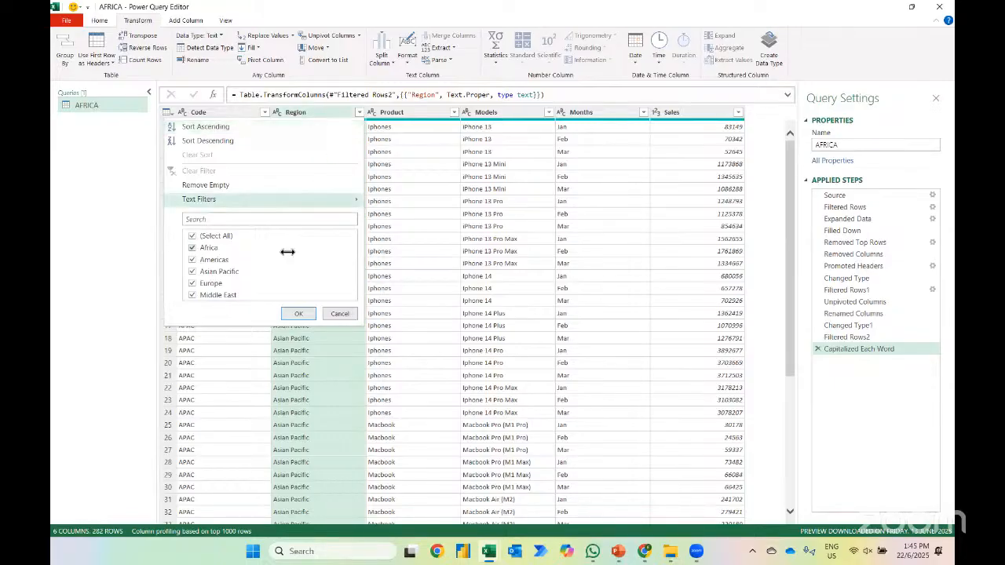
left_click(341, 314)
left_click(818, 349)
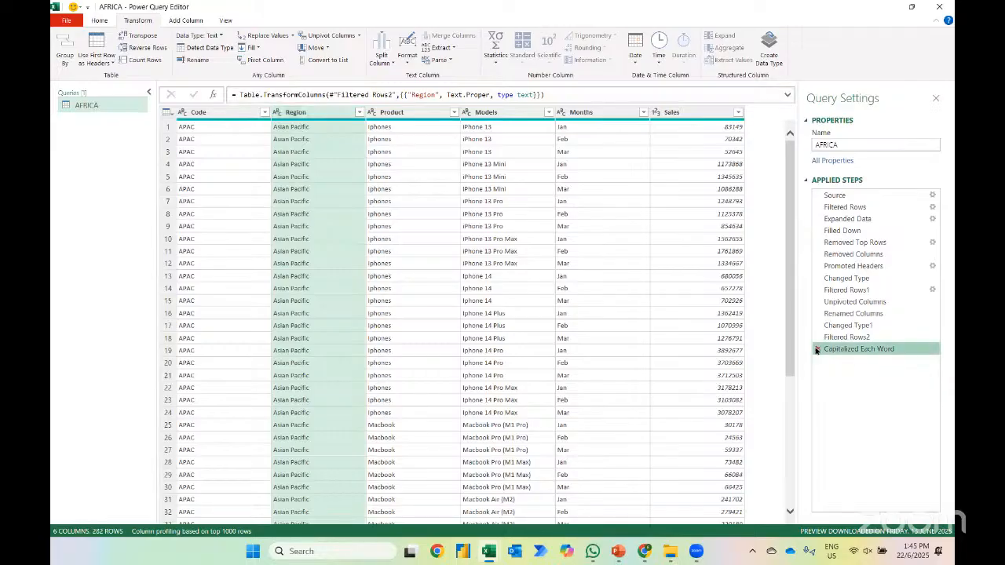
Review the Region values again and apply Capitalize Each Word to the Region column
left_click(359, 113)
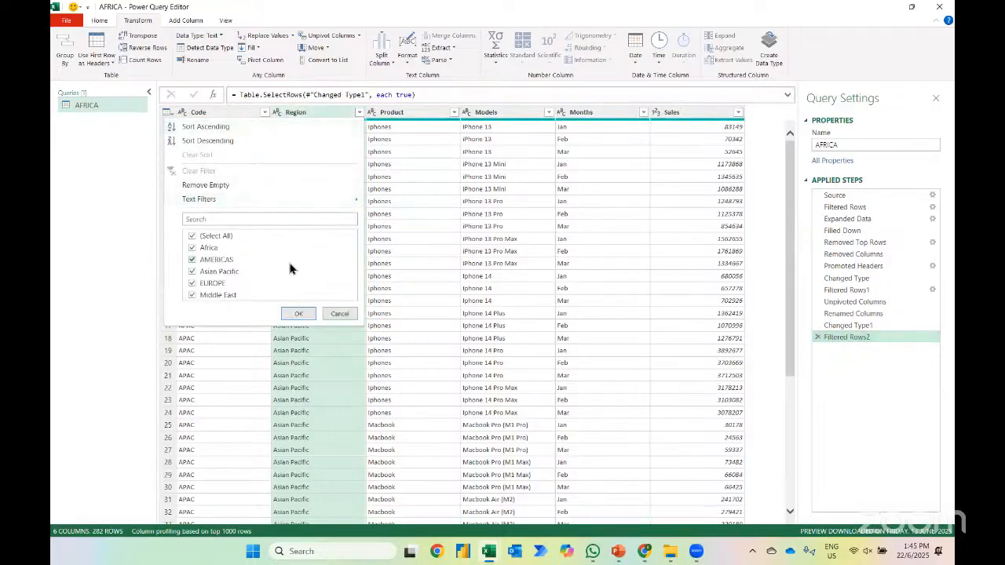
left_click(303, 314)
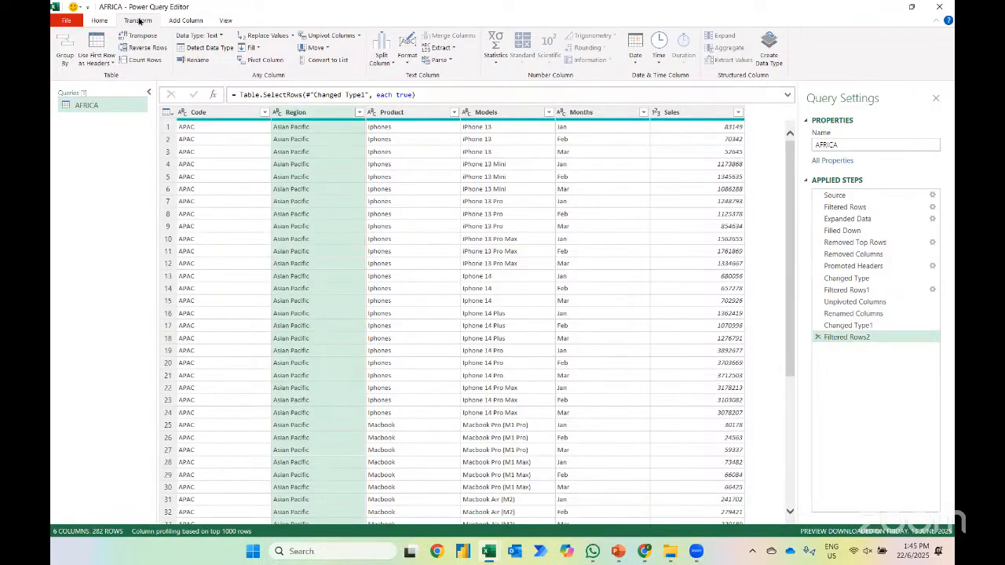
left_click(407, 52)
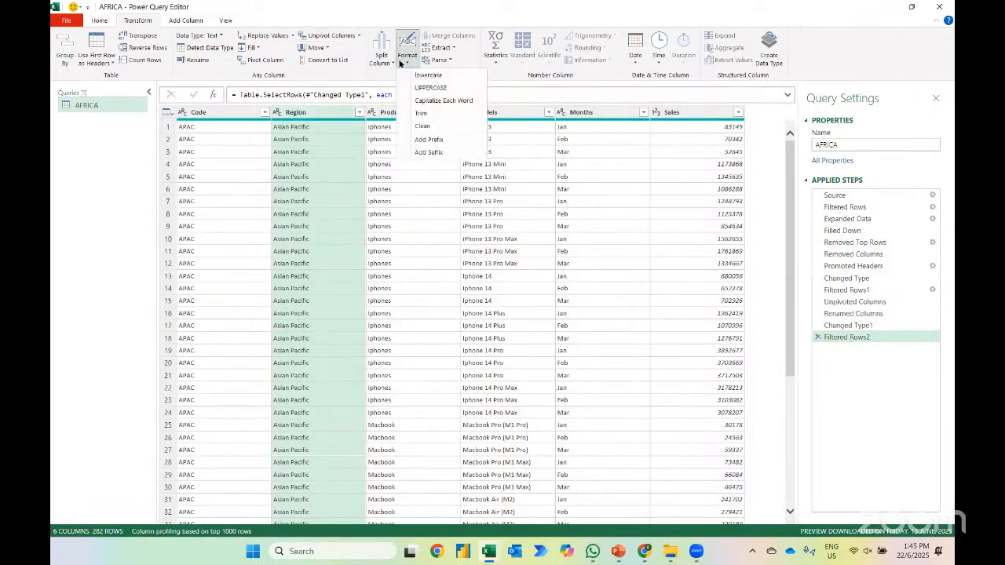
left_click(423, 102)
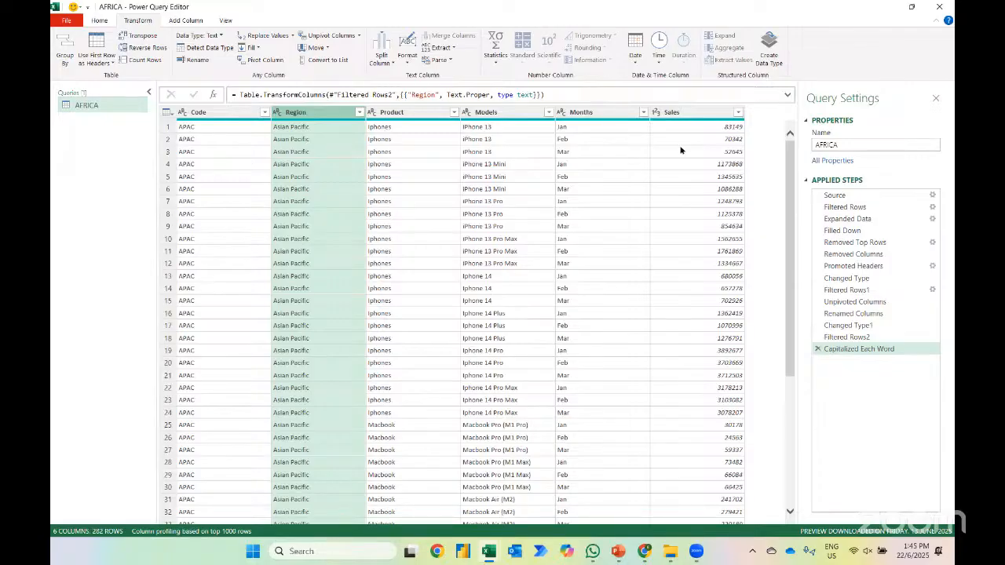
Rename the AFRICA query as Sales Report
left_click(99, 20)
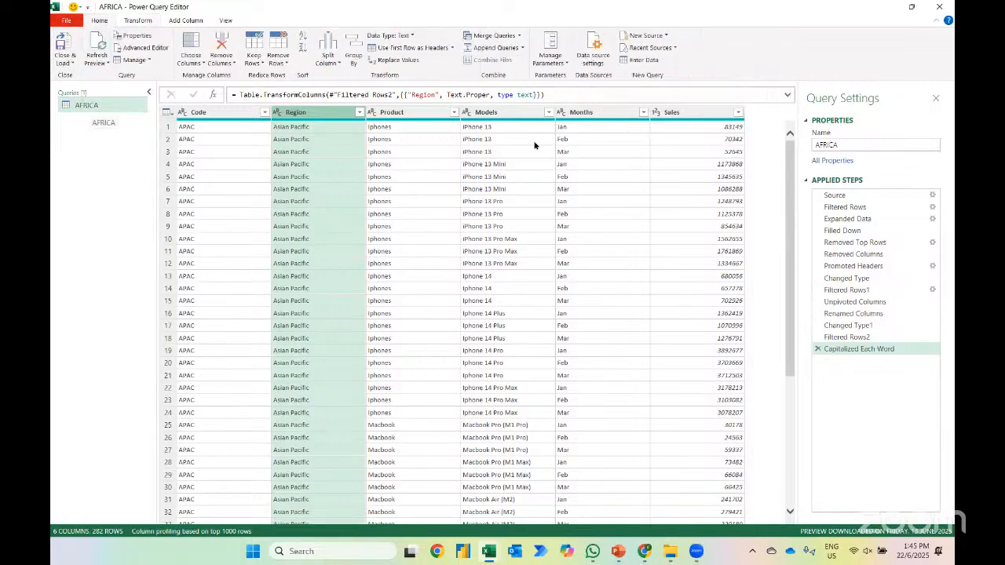
left_click(836, 144)
left_click_drag(836, 145, 773, 147)
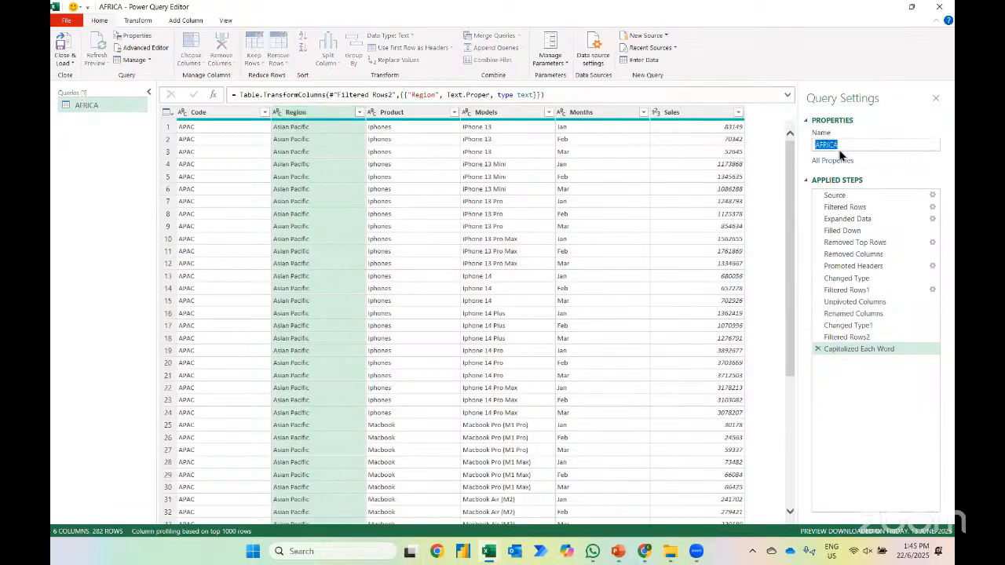
type("Sales")
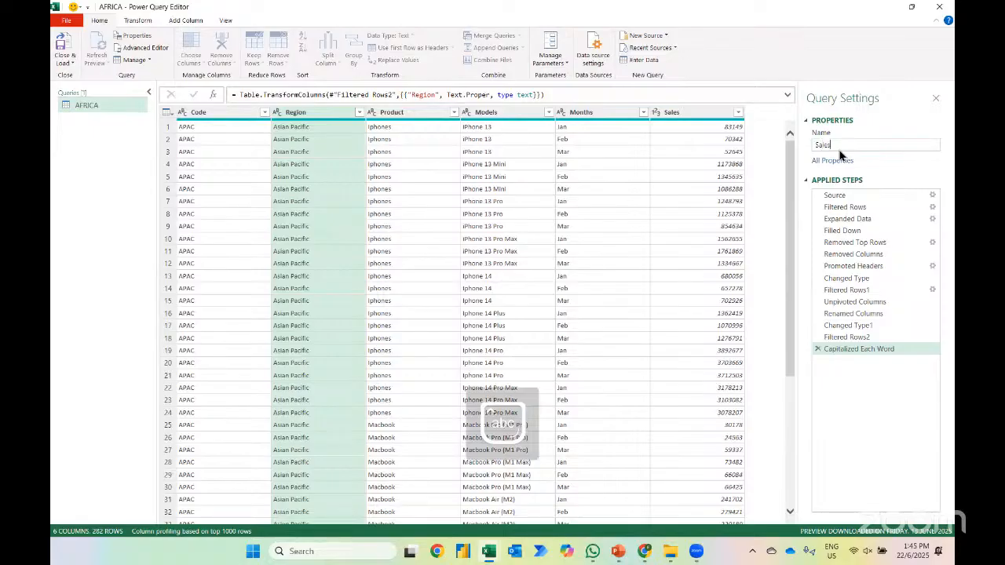
type(" Report")
key("Return")
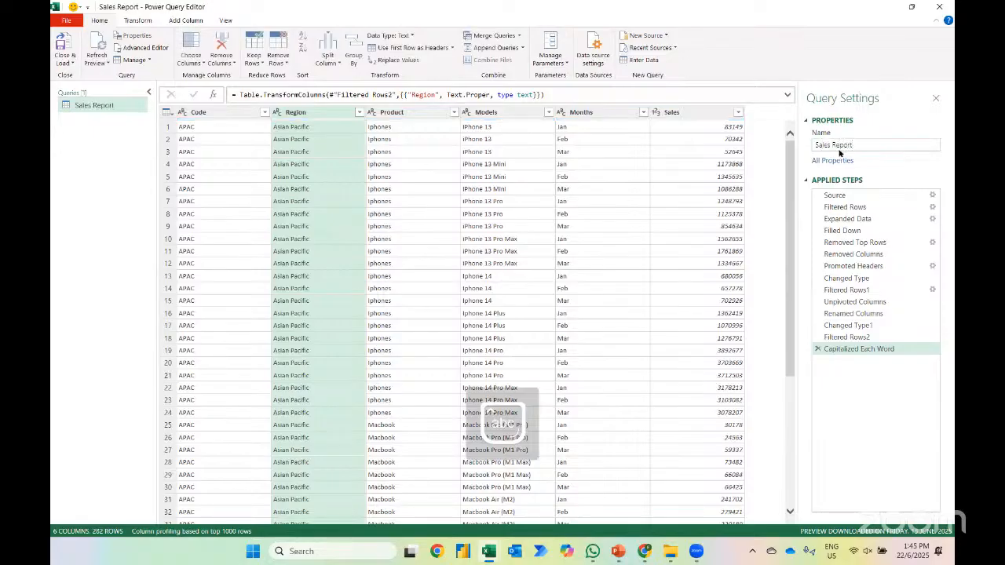
Close the query editor and load the query as a PivotTable Report on a new worksheet
left_click(68, 63)
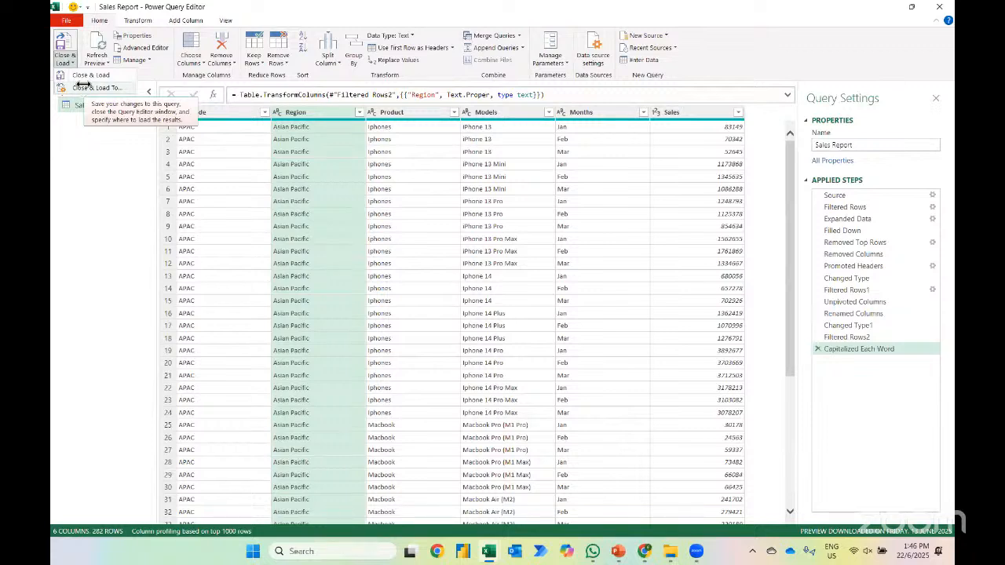
left_click(83, 85)
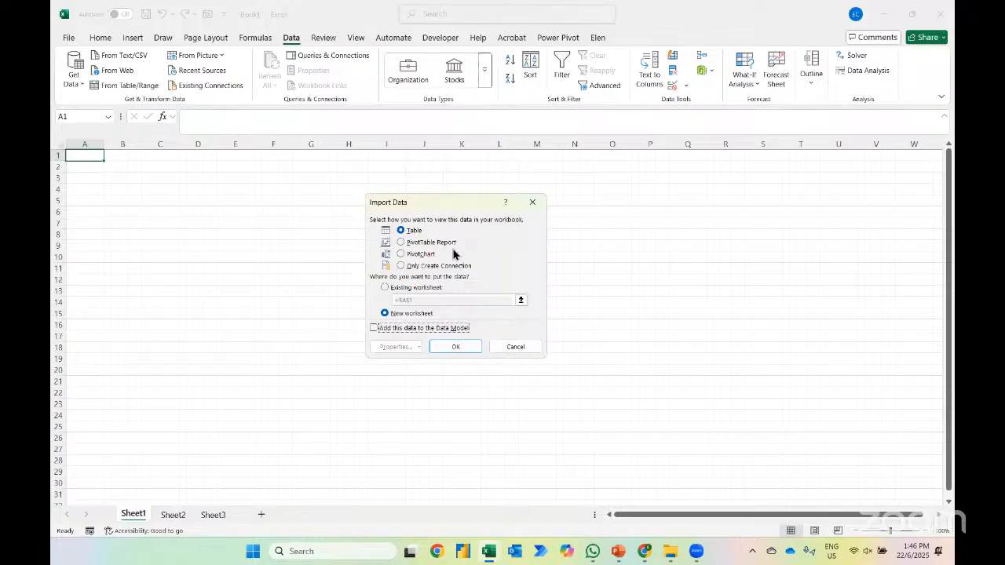
left_click(422, 245)
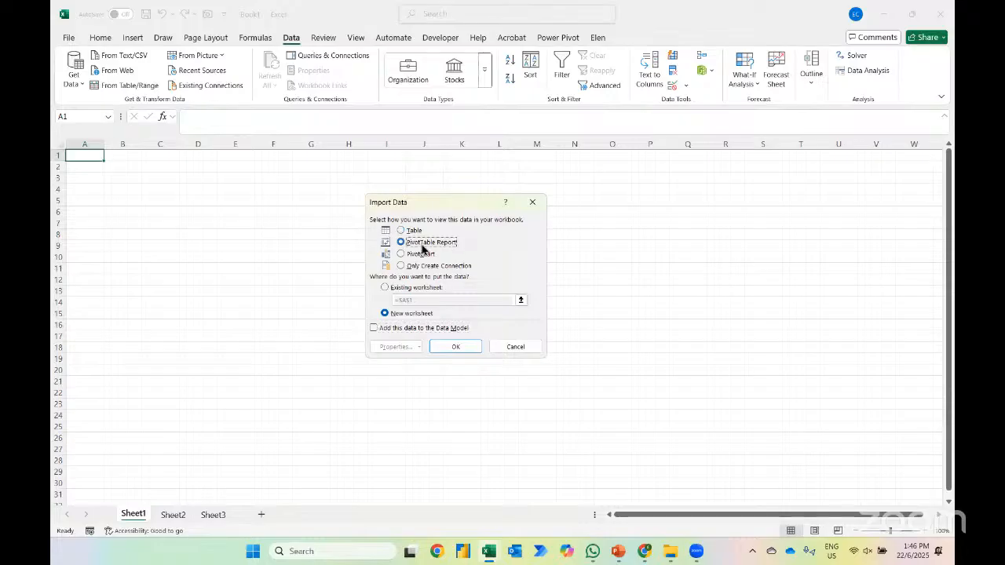
left_click(464, 348)
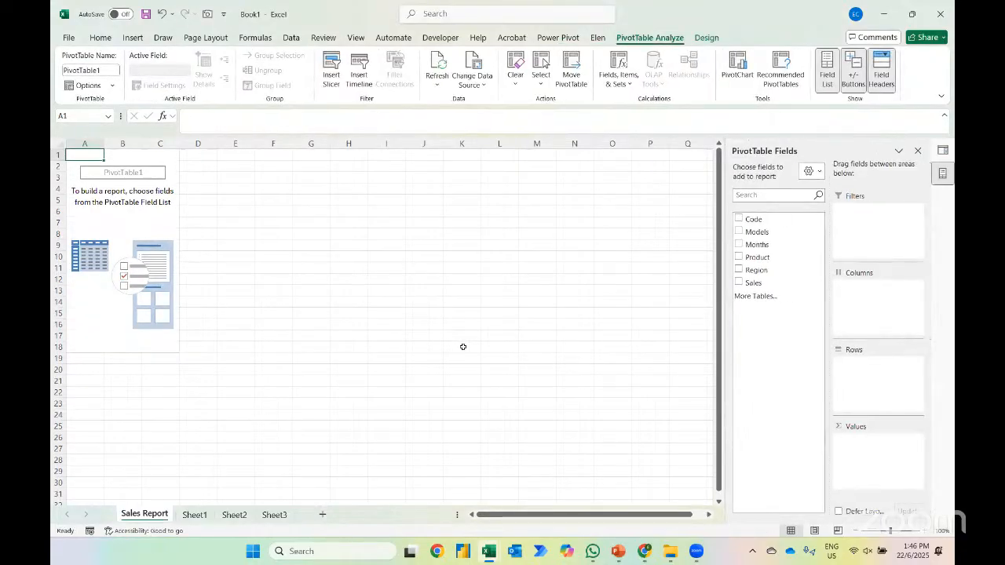
Build the PivotTable with Months as rows and the sum of Sales as values
left_click(740, 246)
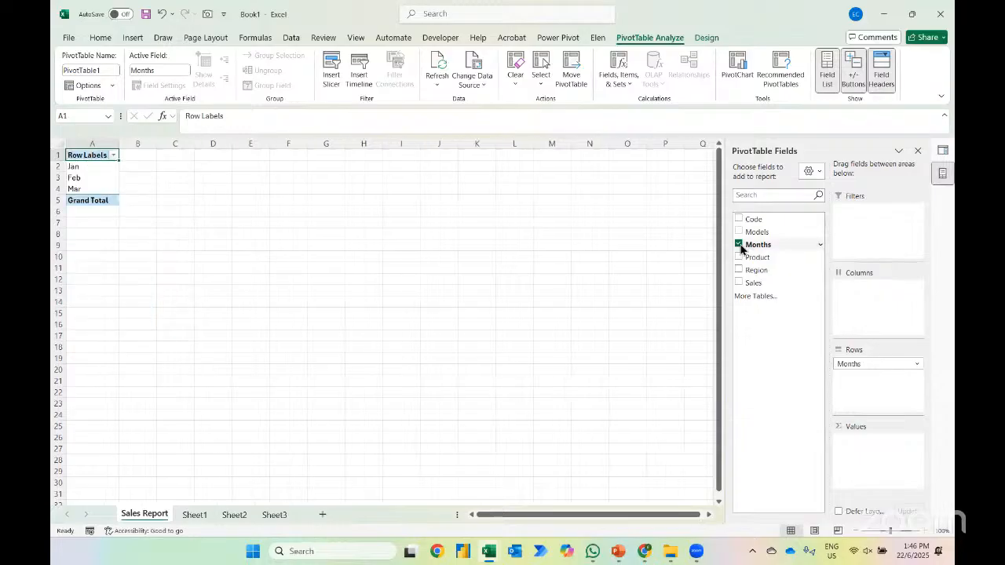
left_click(738, 283)
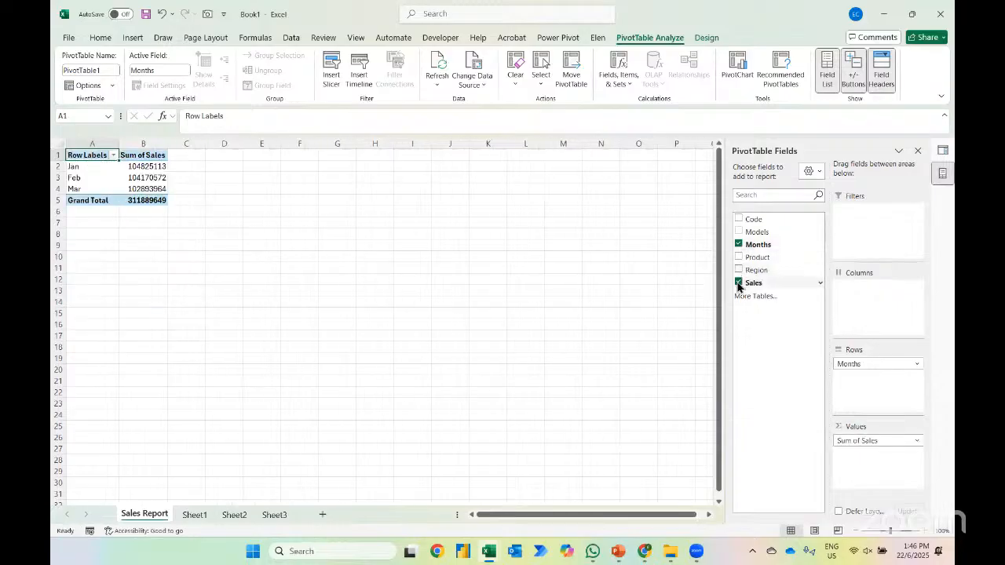
Format the PivotTable's Sum of Sales values as Accounting with no currency symbol and 0 decimal places
right_click(135, 168)
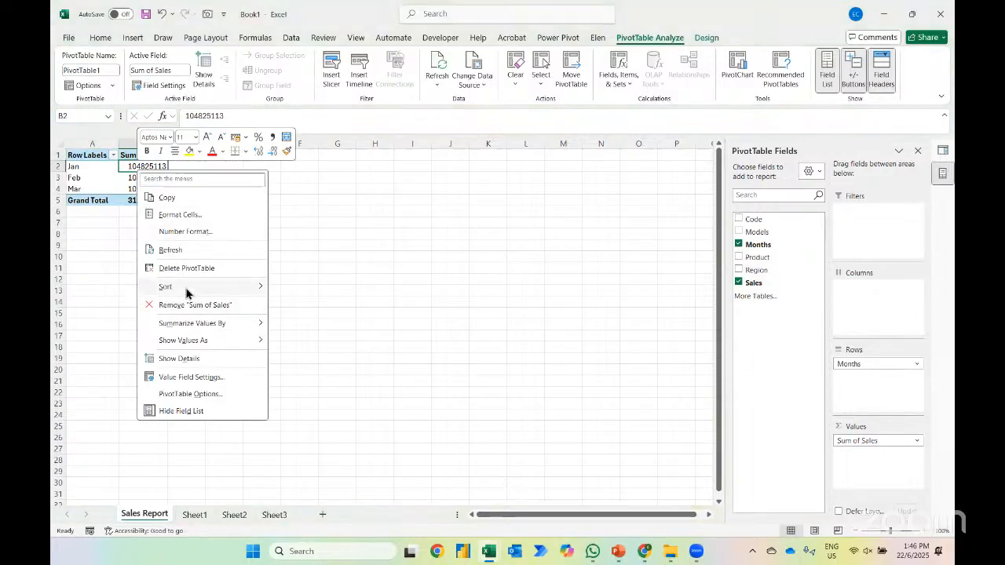
left_click(179, 234)
left_click(93, 152)
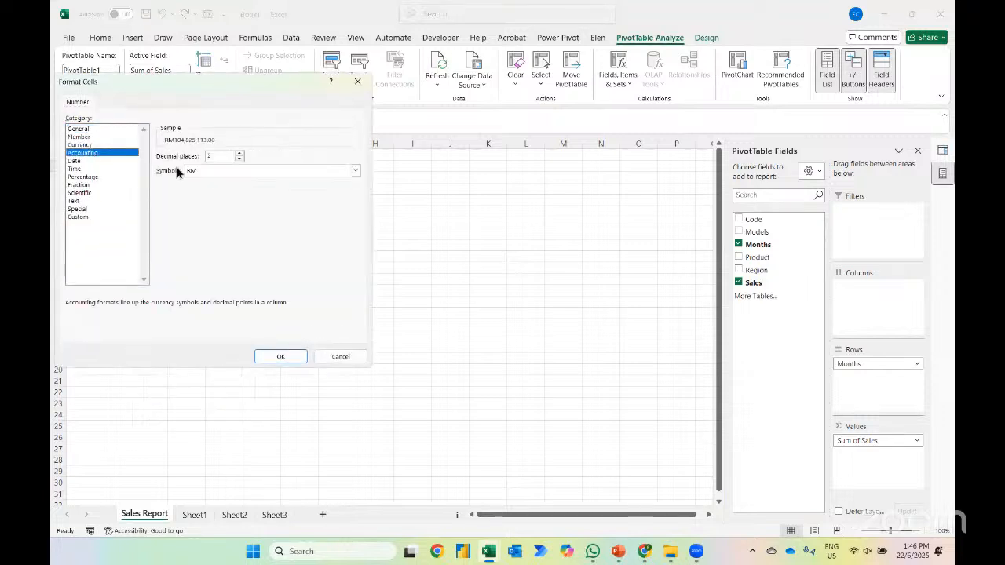
left_click(196, 173)
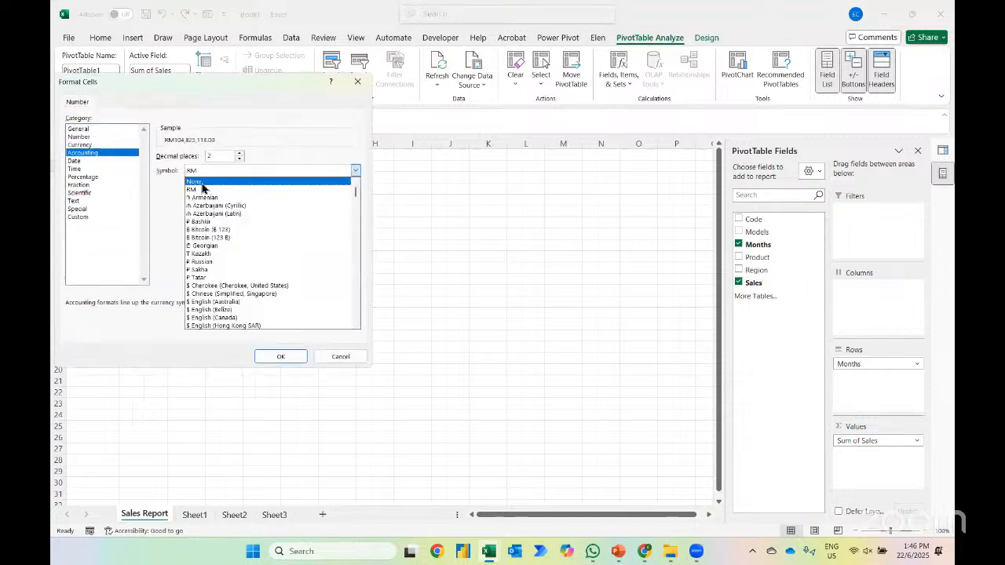
left_click(202, 182)
double_click(212, 156)
key("BackSpace")
type("0")
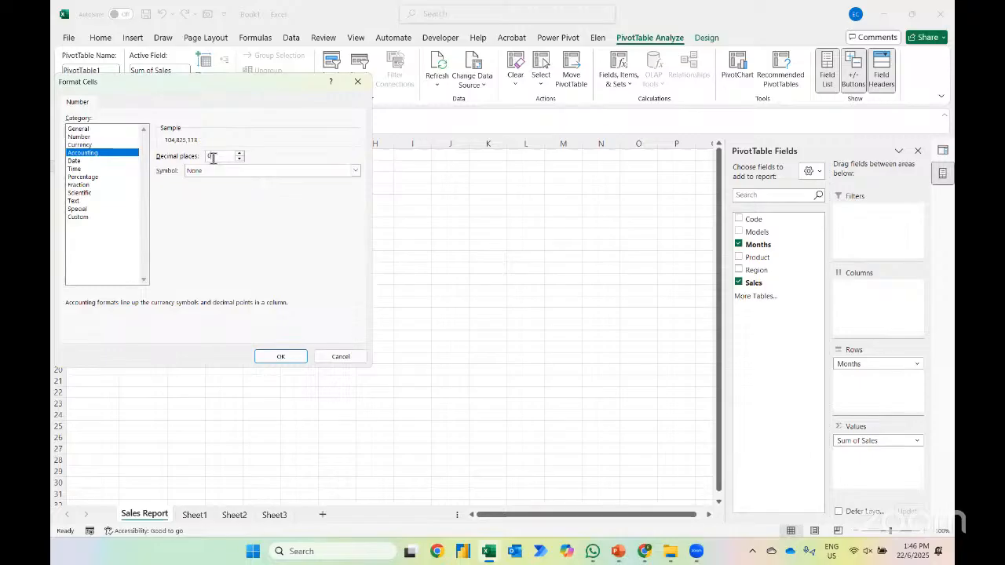
key("Return")
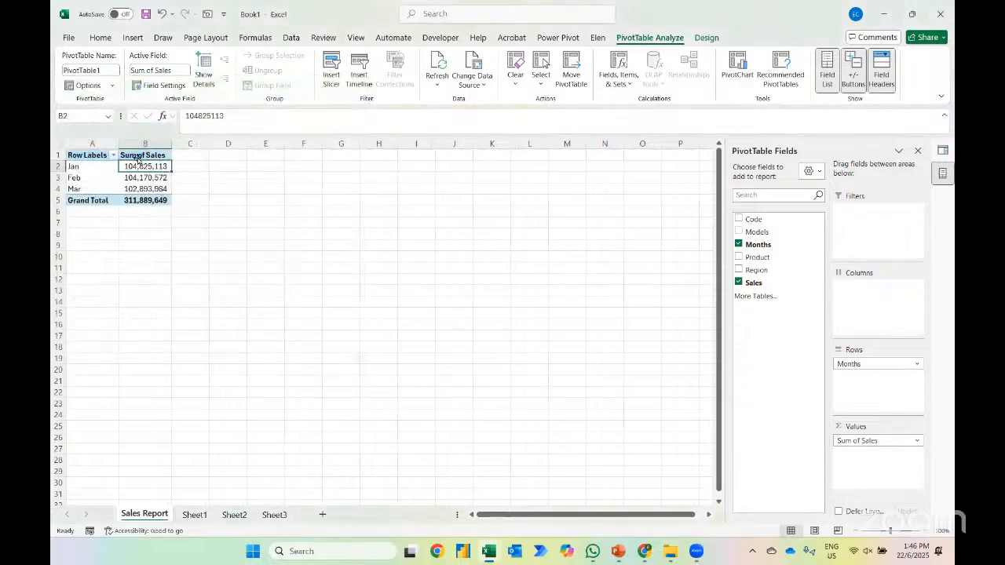
Insert two rows above the PivotTable and enter the title "Month - on - month analysis" in A1
left_click(137, 158)
key("shift+space")
key("ctrl+shift+plus")
key("ctrl+shift+plus")
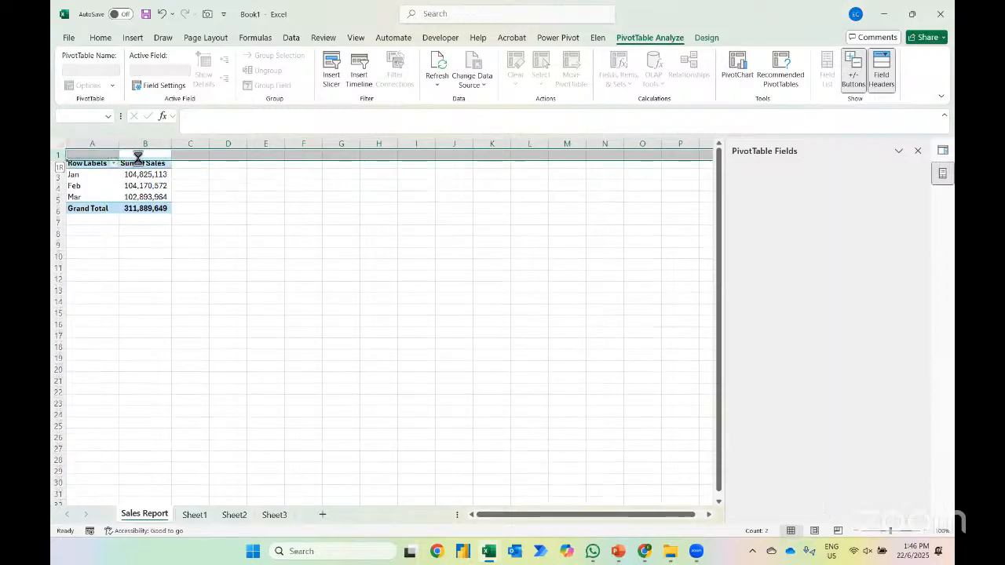
key("ctrl+Home")
type("Mont")
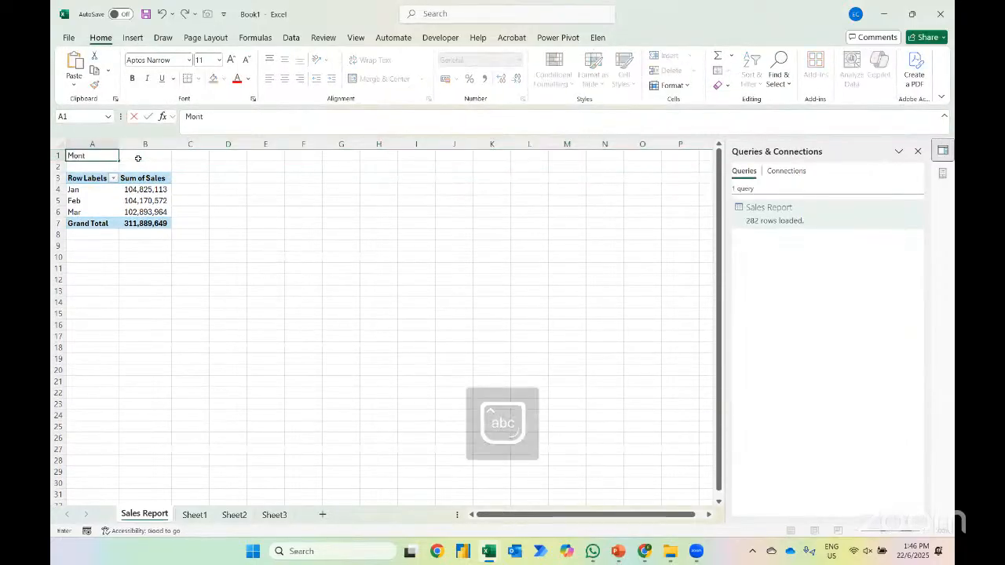
type("h - on - month anal")
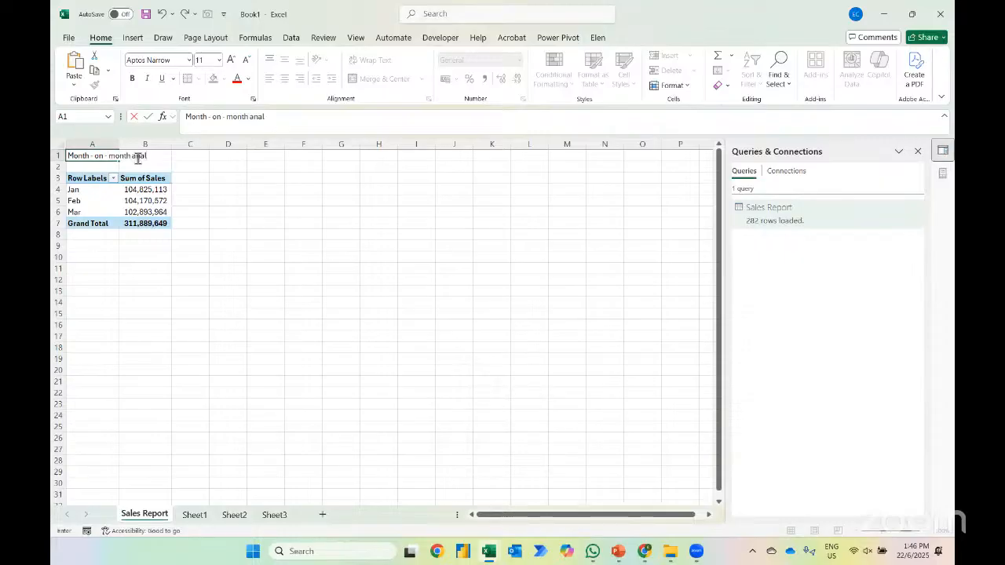
type("ysis")
key("Return")
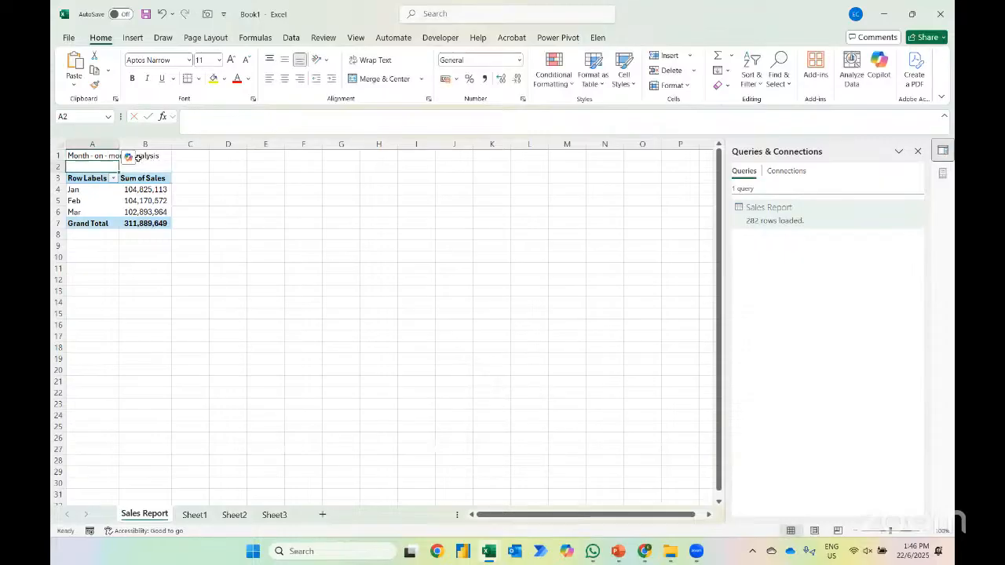
Rename the PivotTable's Sum of Sales header in B3 as Total Sales
key("Down")
key("Right")
type("To")
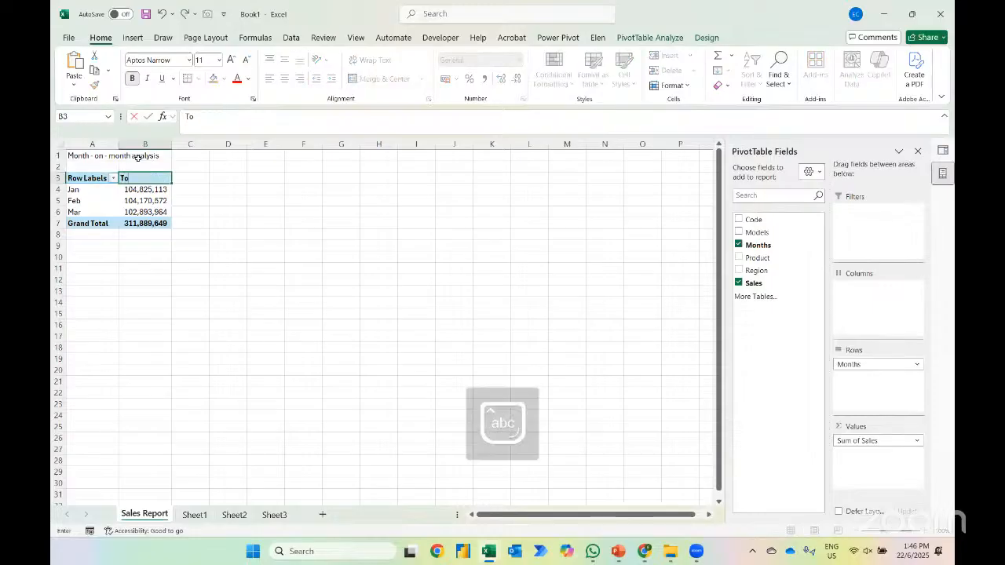
type("tal Sales")
key("Return")
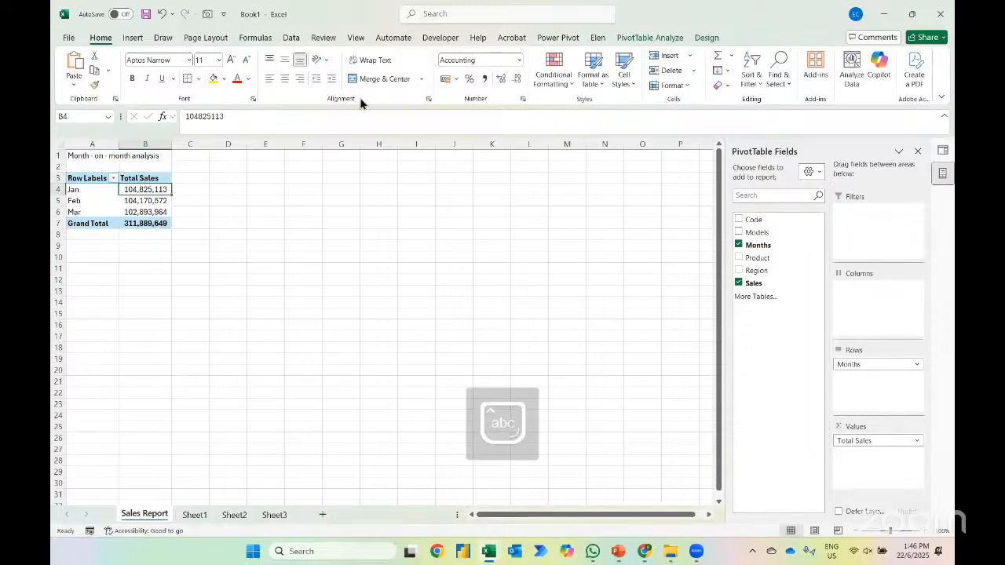
Apply a Medium blue PivotTable style with a dark blue header row to the monthly PivotTable
left_click(707, 37)
left_click(637, 81)
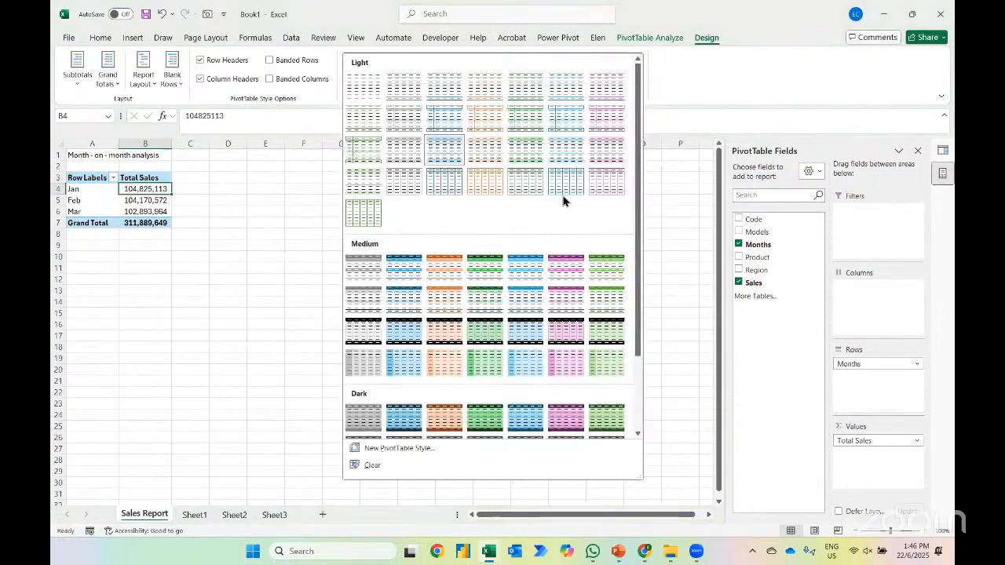
left_click(414, 306)
Copy the monthly PivotTable to H3 and replace Months with Product as the copy's row field
key("ctrl+a")
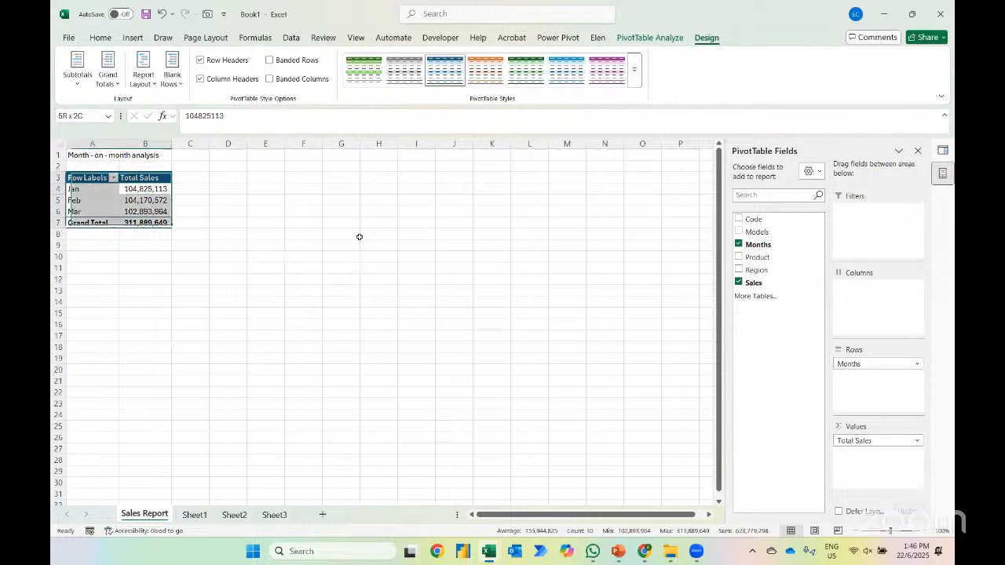
key("ctrl+c")
left_click(380, 175)
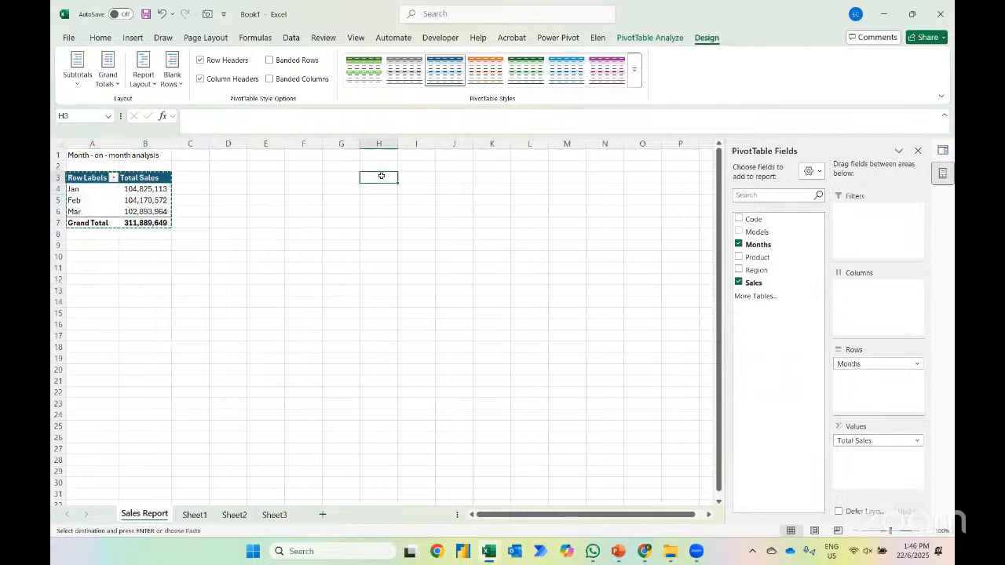
key("ctrl+v")
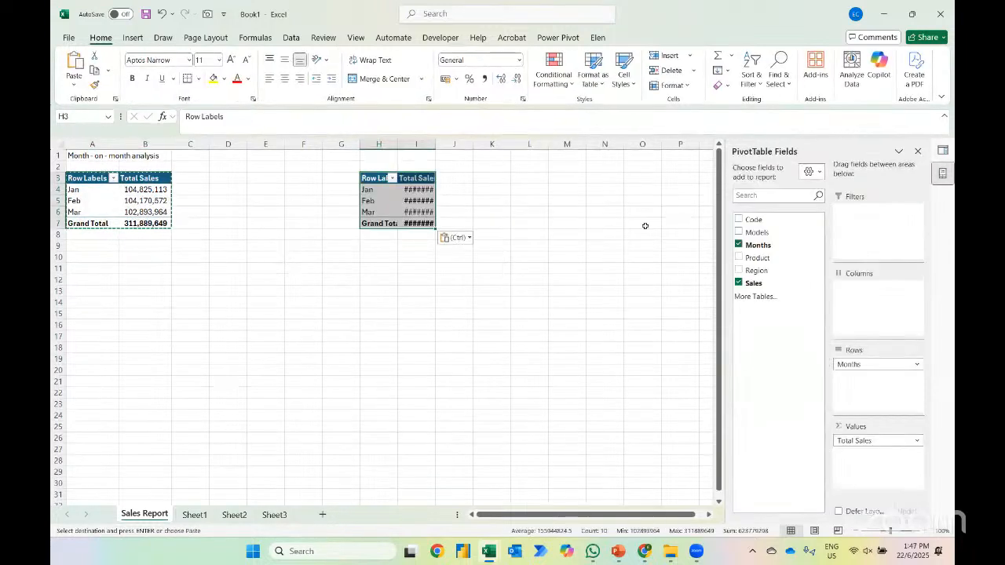
left_click(739, 246)
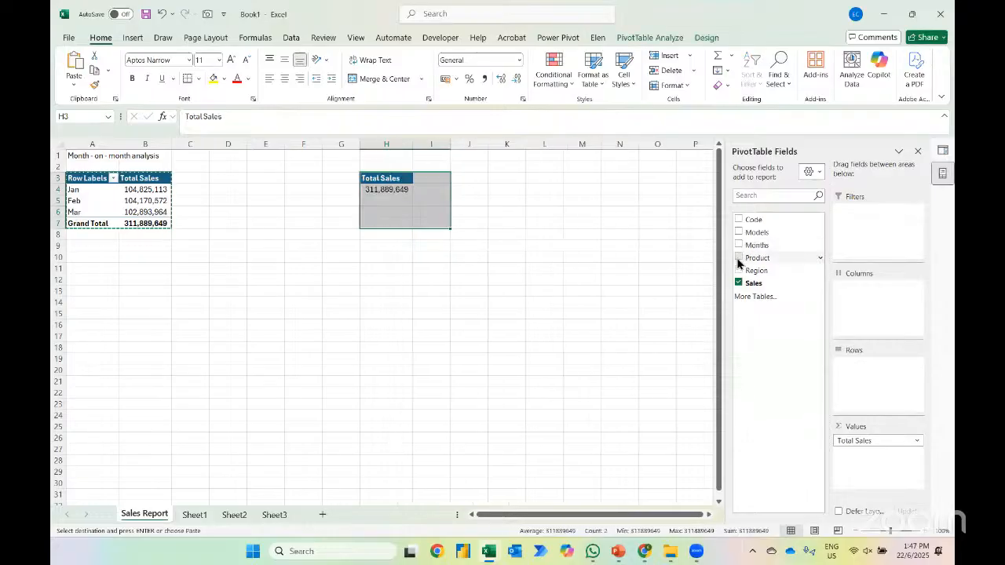
left_click(738, 257)
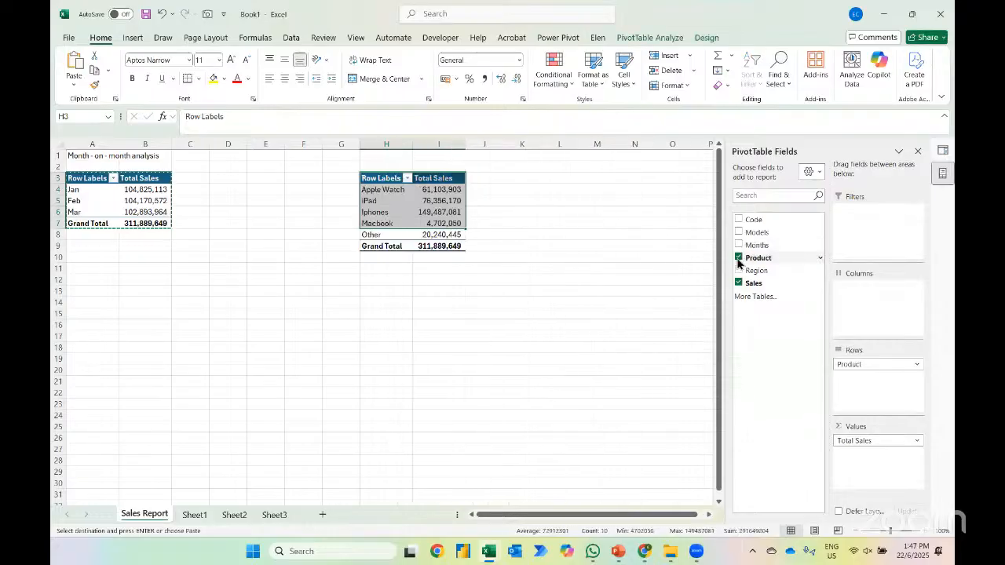
Copy the product PivotTable to M3 and replace Product with Models as the copy's row field
left_click(428, 244, "shift")
key("ctrl+c")
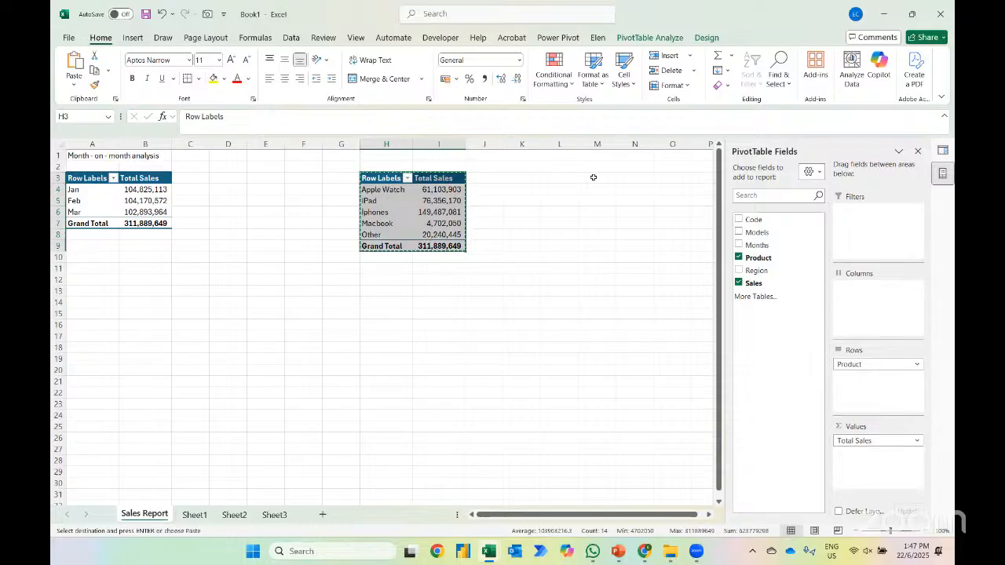
left_click(592, 178)
key("ctrl+v")
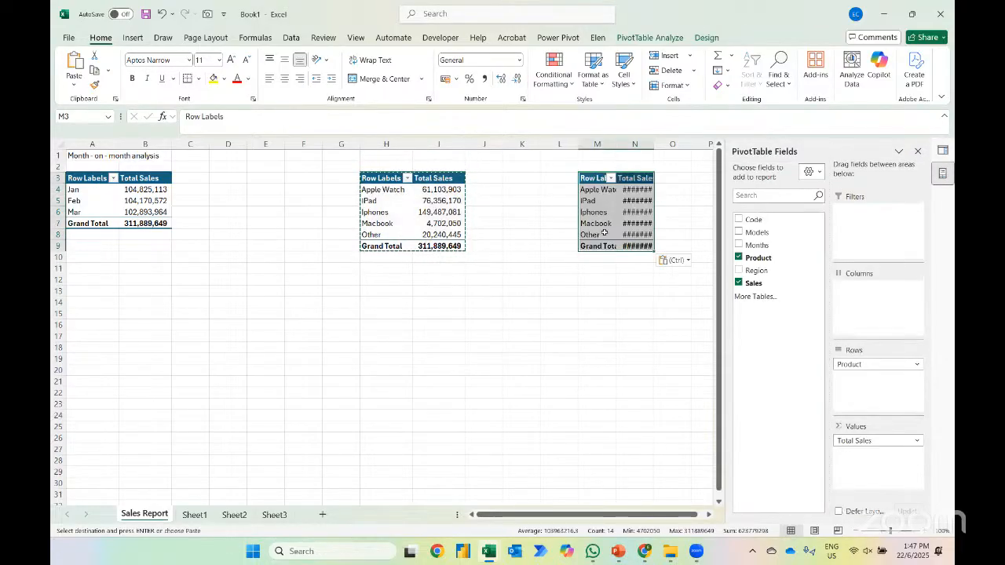
left_click(740, 258)
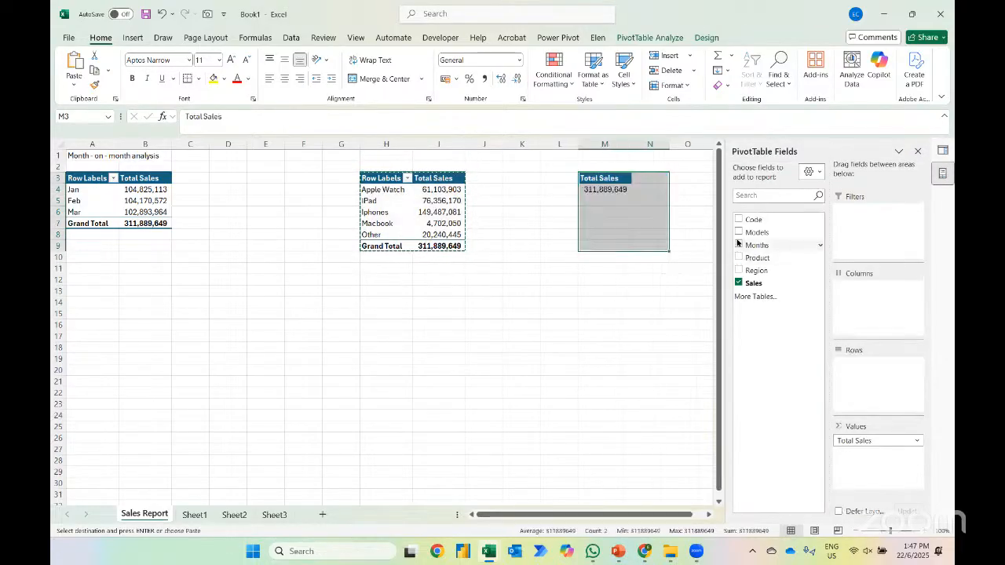
left_click(738, 232)
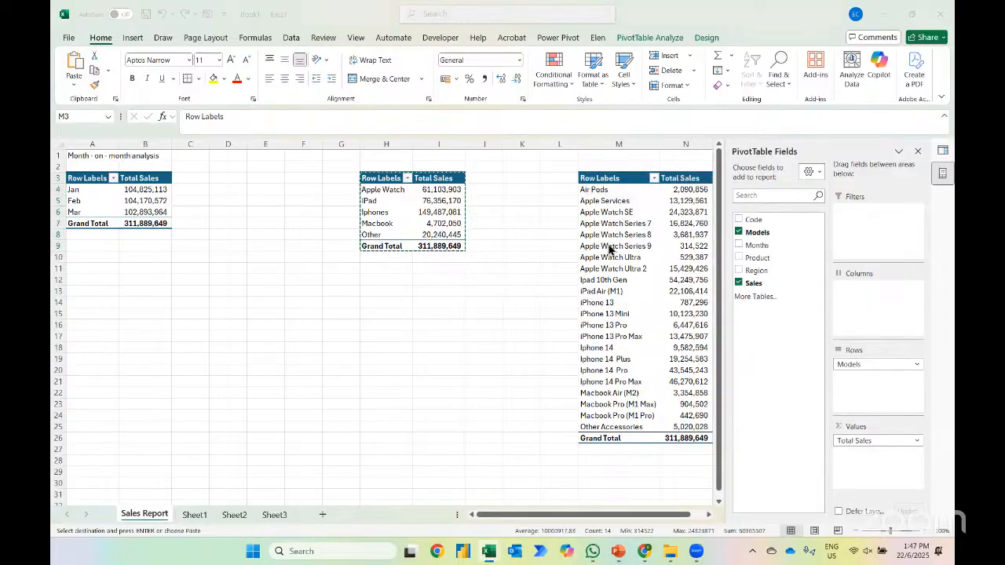
Check the planned analysis list in PowerPoint, and back in Excel add Sales two more times to the monthly PivotTable's values
key("alt+Tab")
key("alt+Tab")
key("alt+Tab")
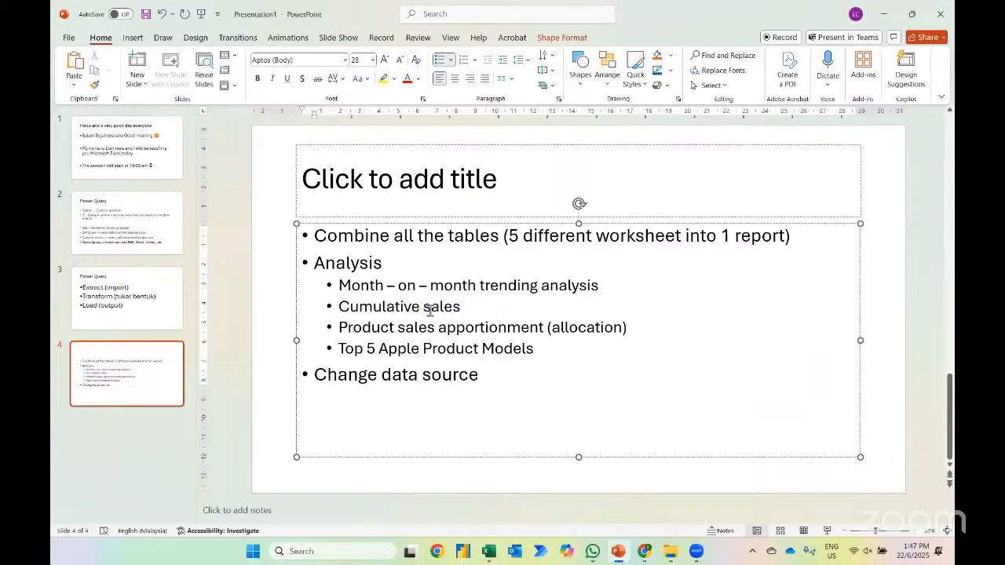
key("alt+Tab")
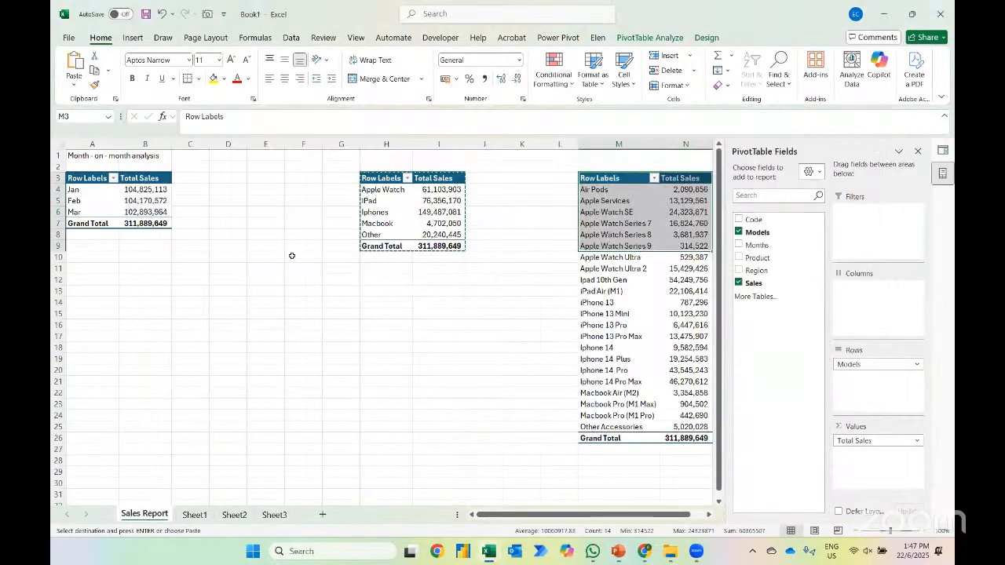
left_click(130, 191)
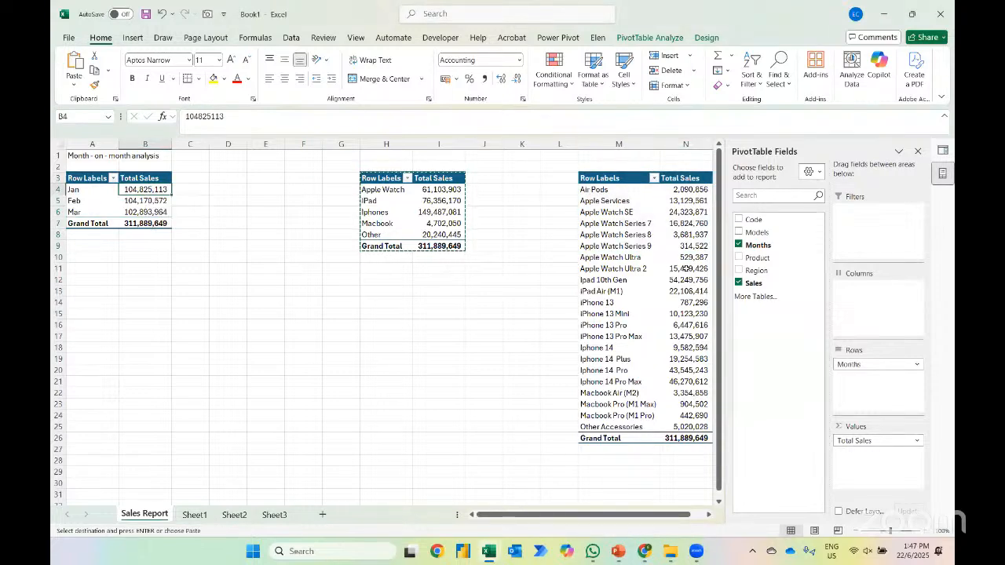
left_click_drag(753, 285, 856, 460)
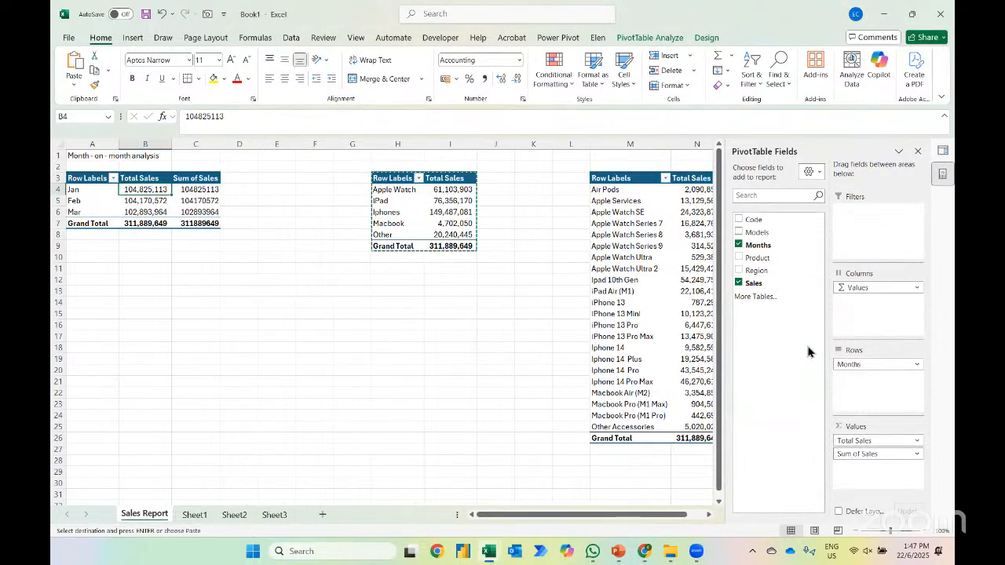
left_click_drag(754, 281, 858, 470)
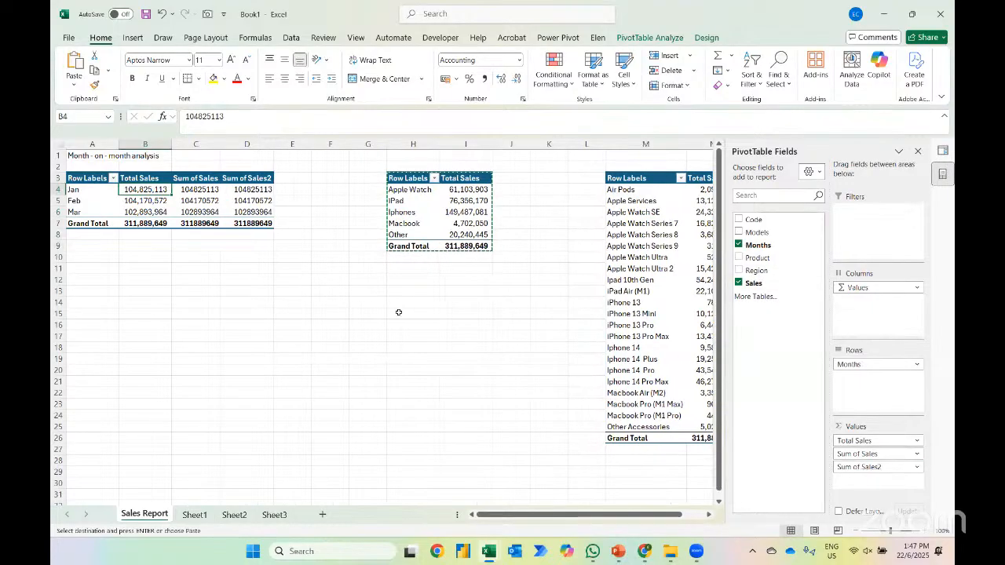
Show the monthly PivotTable's Sum of Sales column as % Difference From, with base field Months and base item (previous)
left_click(196, 189)
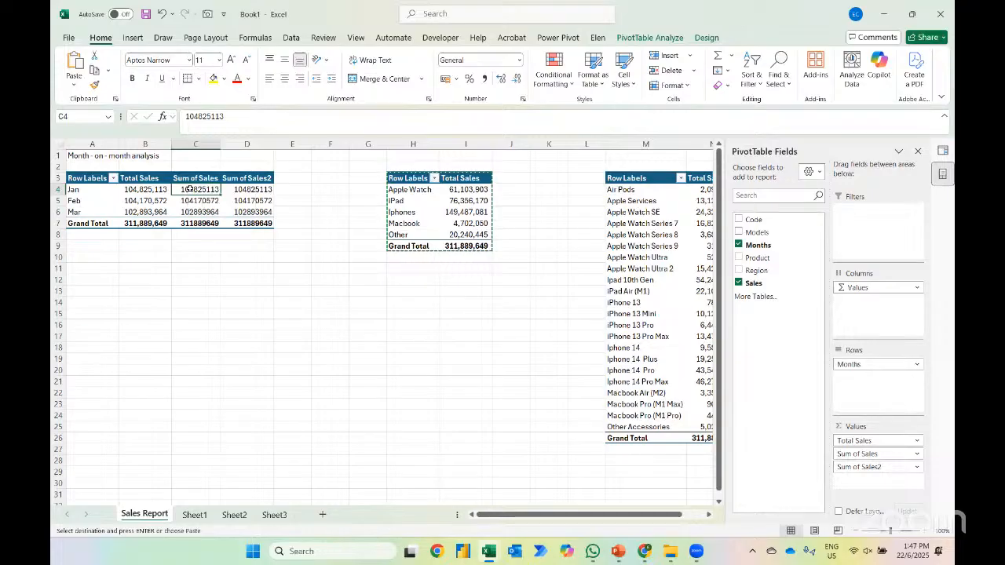
right_click(190, 189)
mouse_move(229, 362)
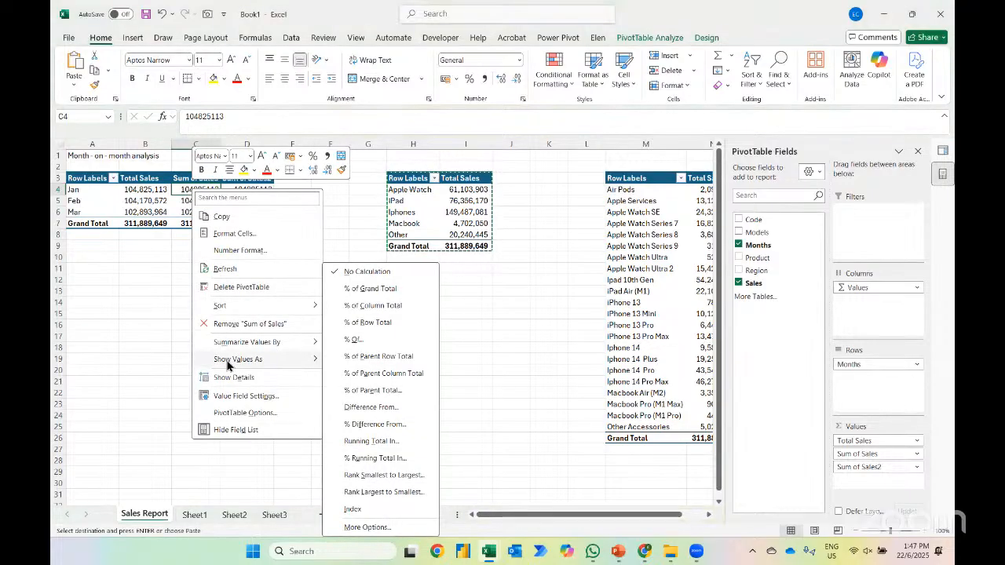
left_click(356, 428)
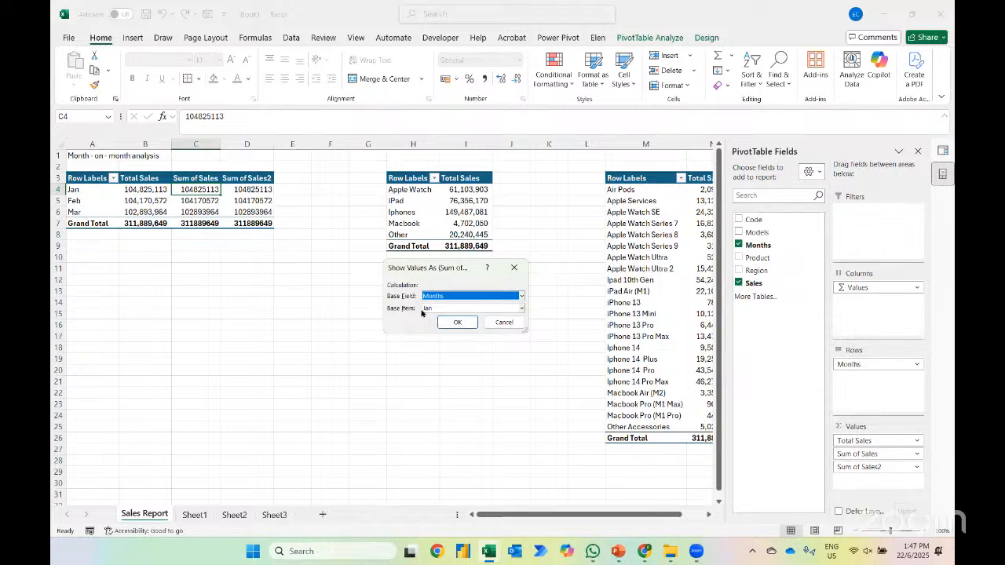
left_click(425, 309)
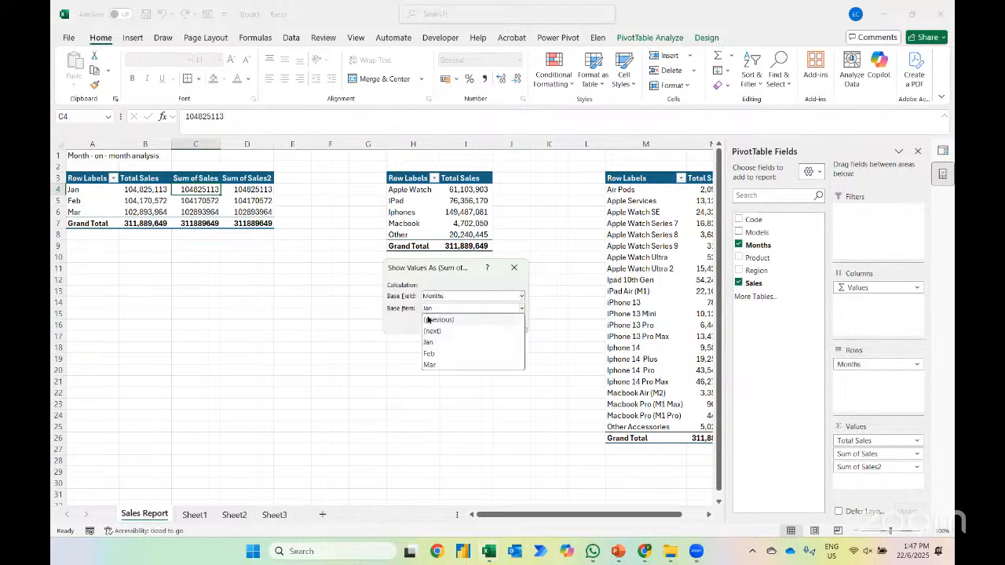
left_click(428, 319)
left_click(445, 322)
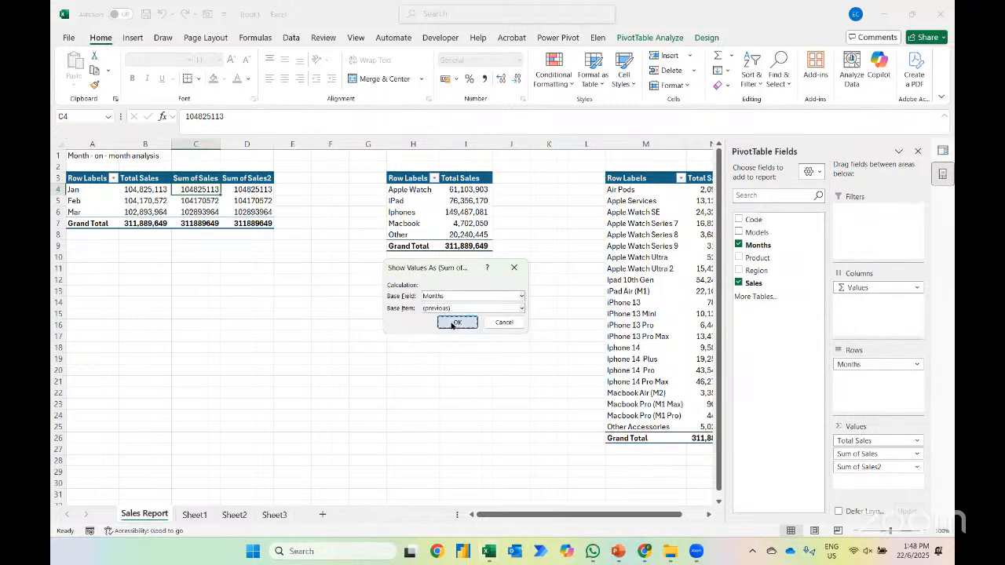
Compare the February and March Total Sales with their month-on-month percentage differences in the monthly PivotTable
key("Left")
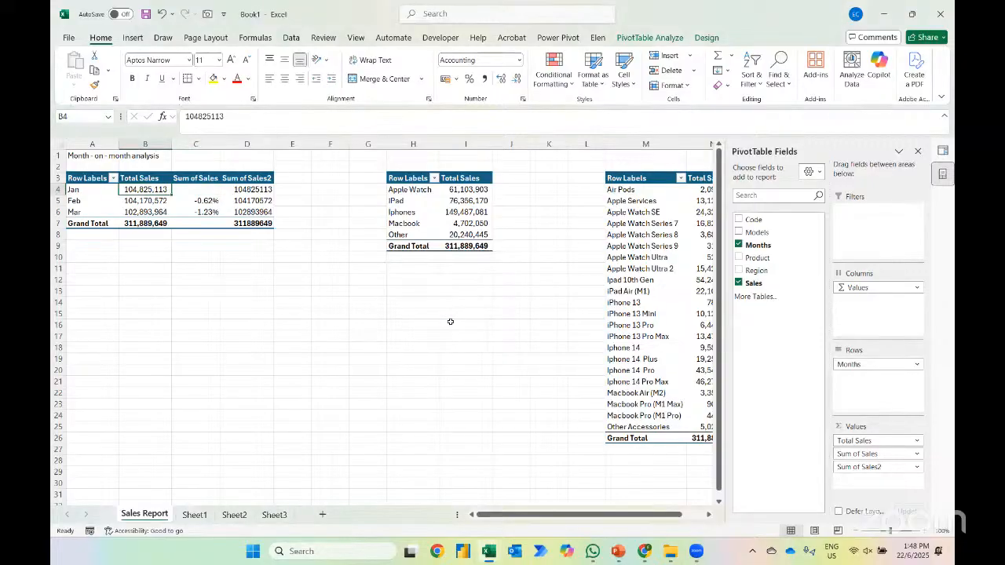
key("Down")
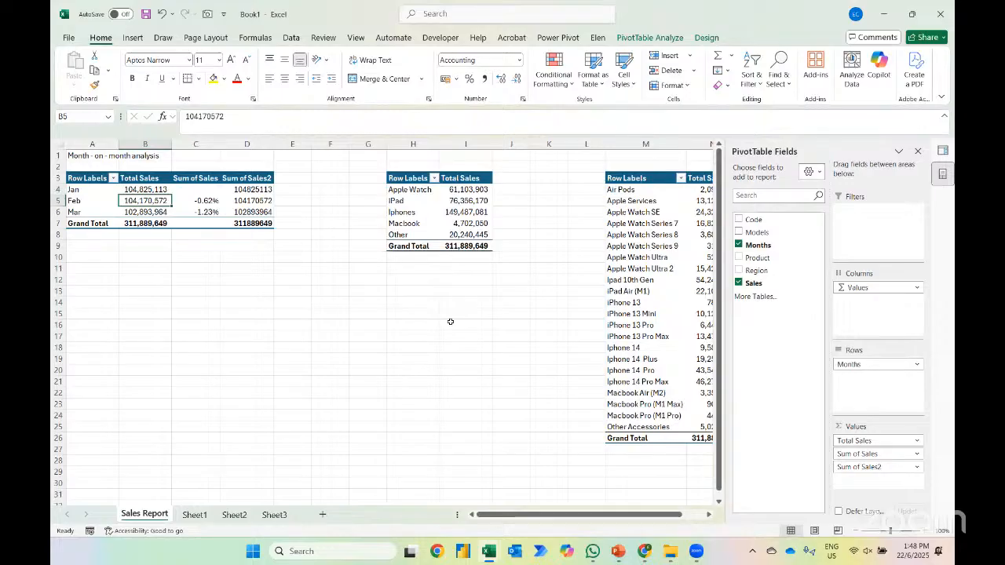
key("Right")
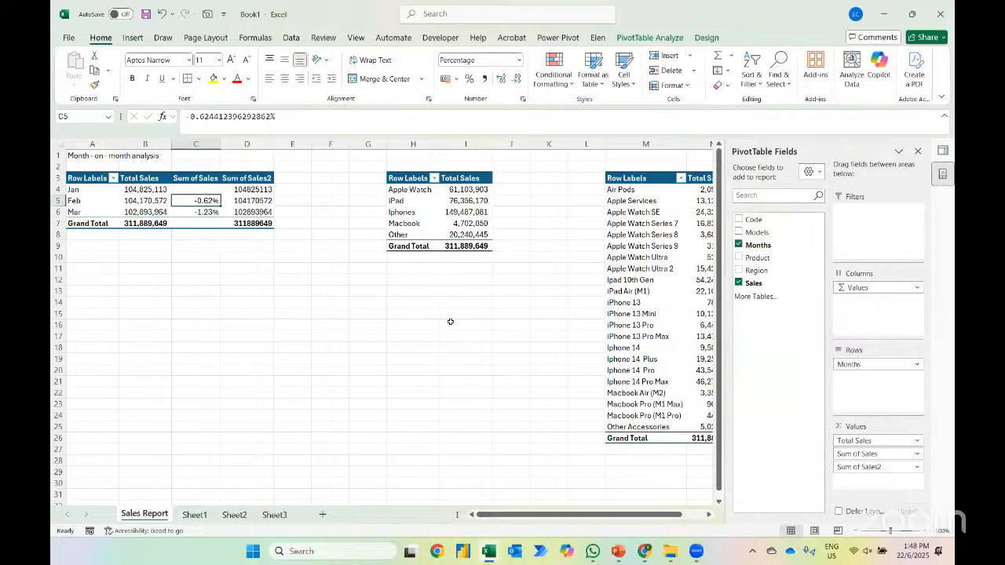
key("Left")
key("Down")
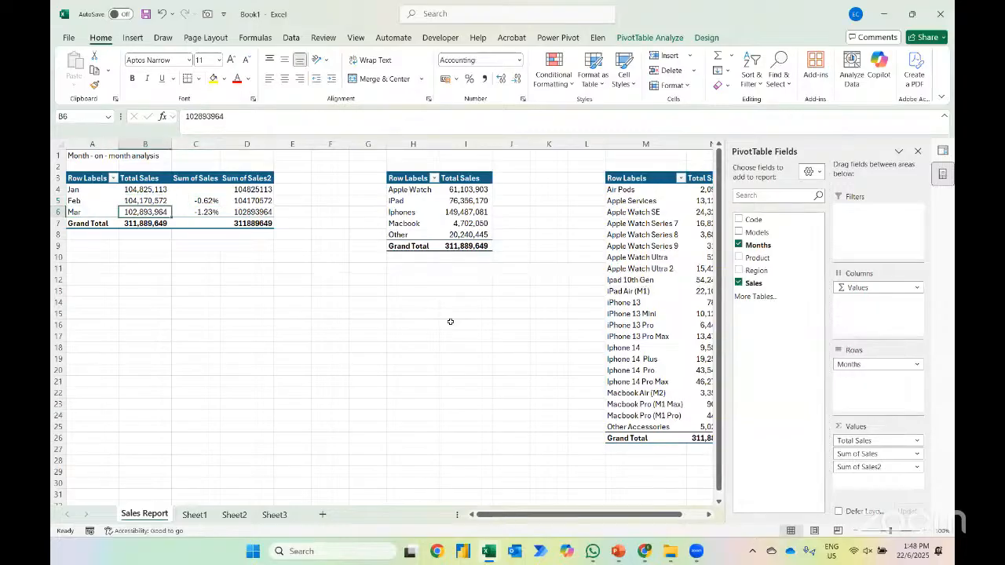
key("Right")
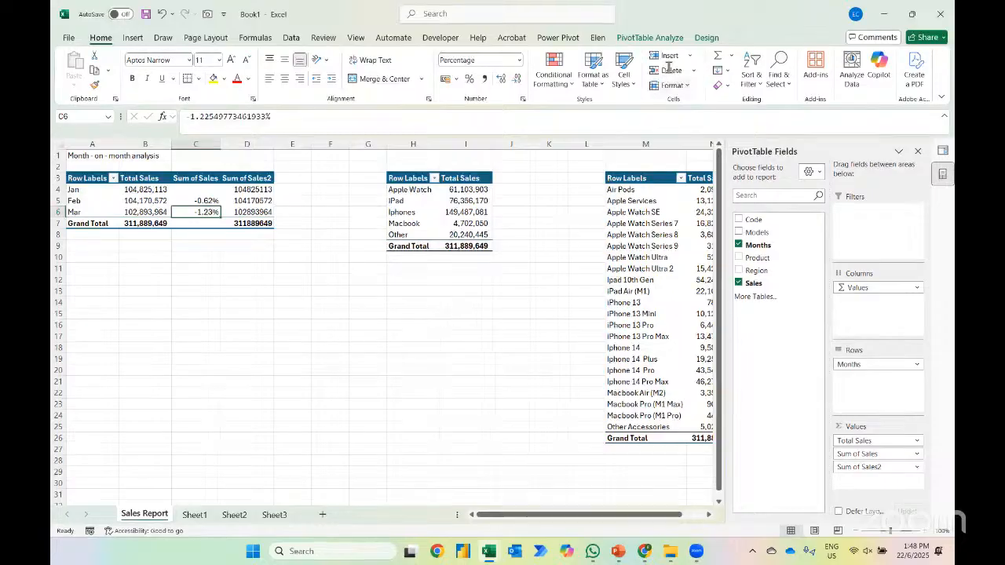
Insert a slicer for the Region field from the monthly PivotTable
left_click(650, 37)
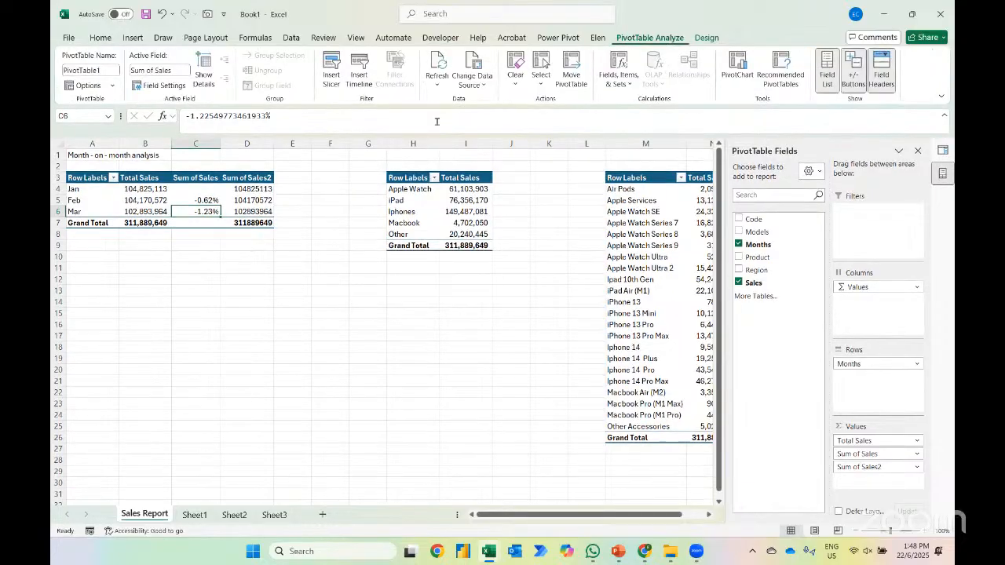
left_click(332, 75)
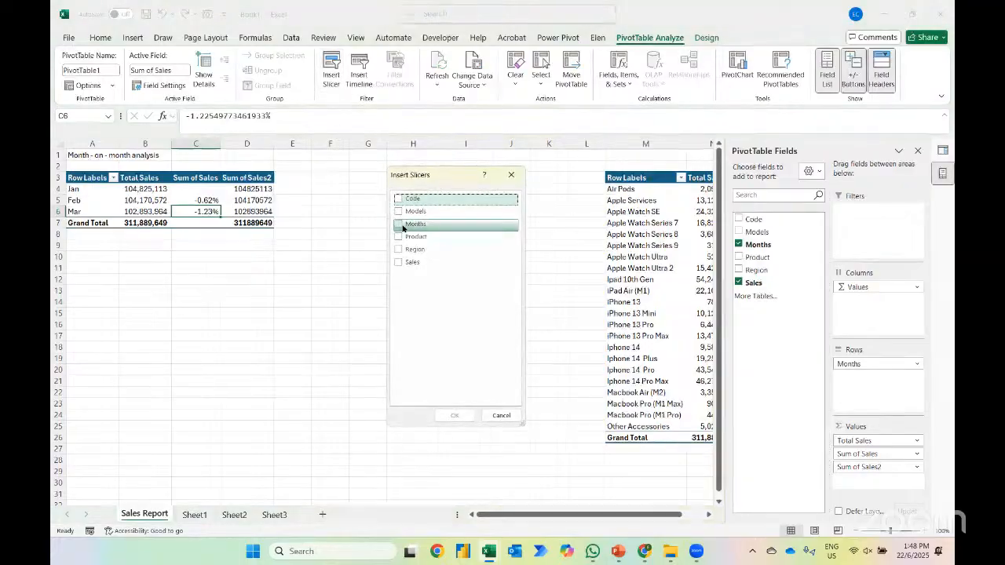
left_click(398, 251)
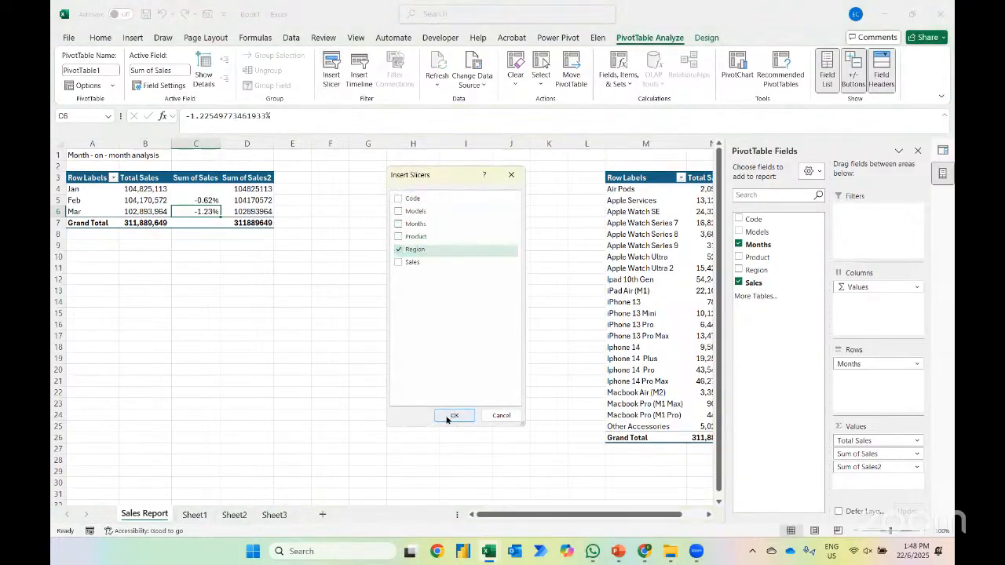
left_click(453, 415)
Filter the monthly PivotTable by Africa, Americas, Asian Pacific, Europe and Middle East in turn, and clear the Region filter
left_click(379, 278)
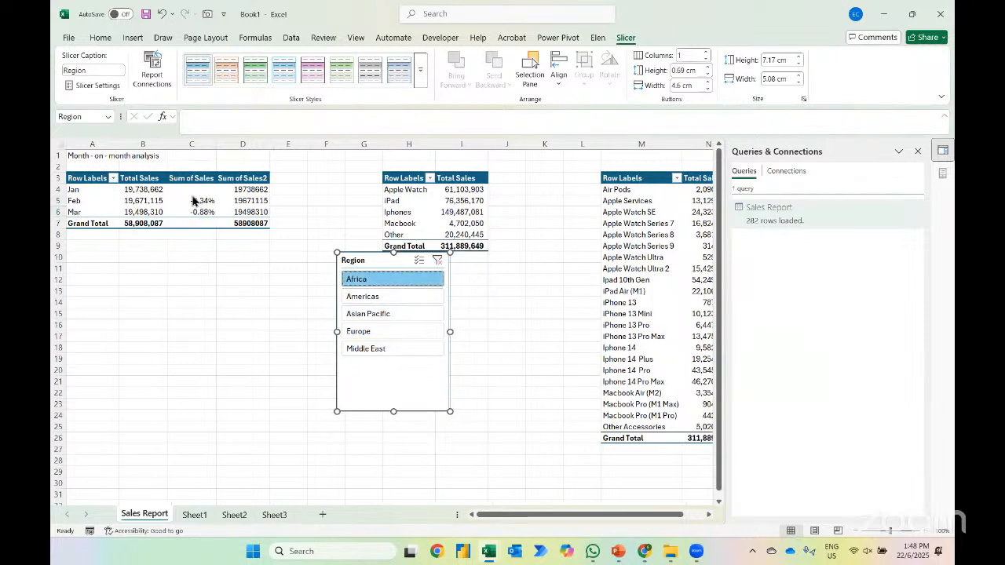
left_click(361, 297)
left_click(367, 315)
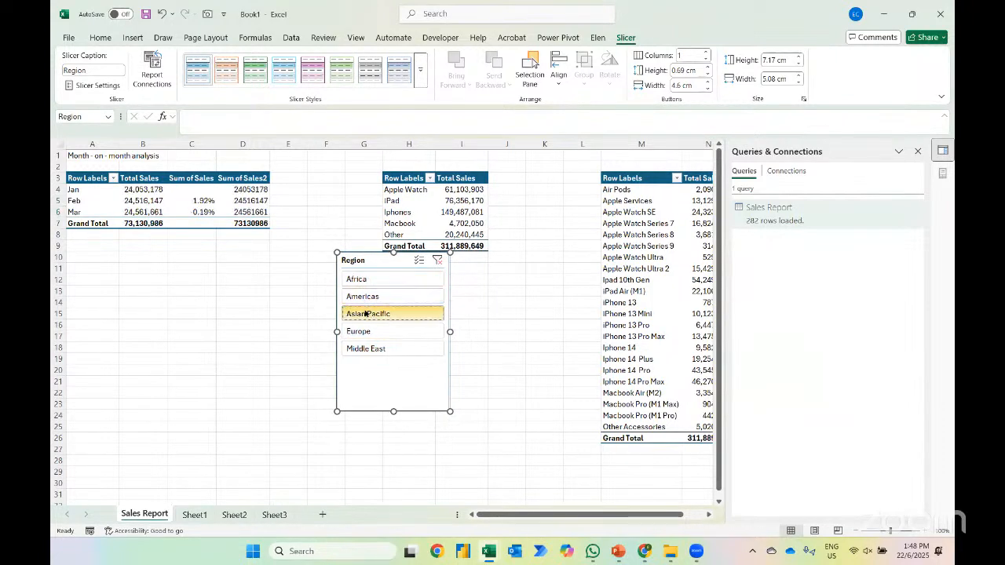
left_click(365, 330)
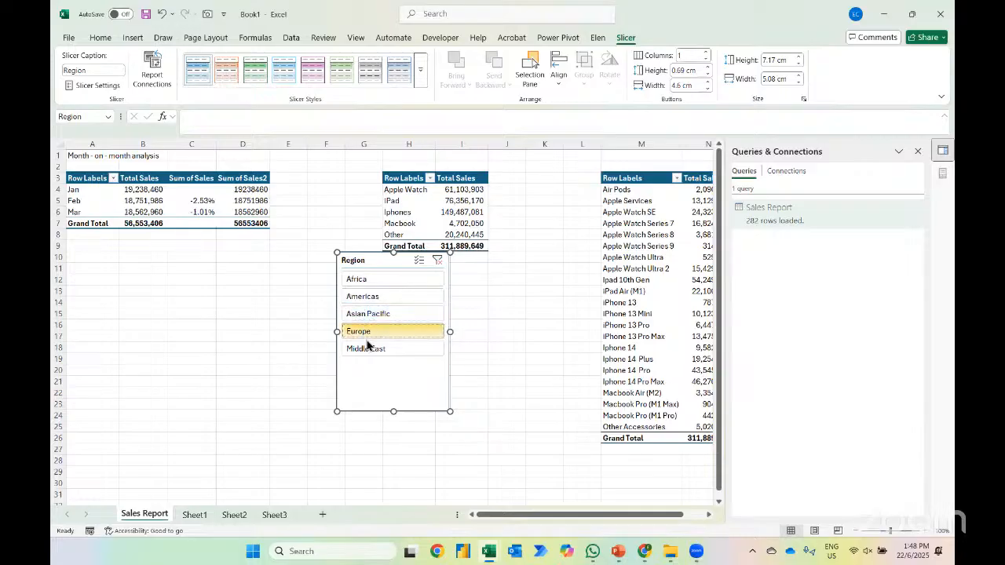
left_click(367, 349)
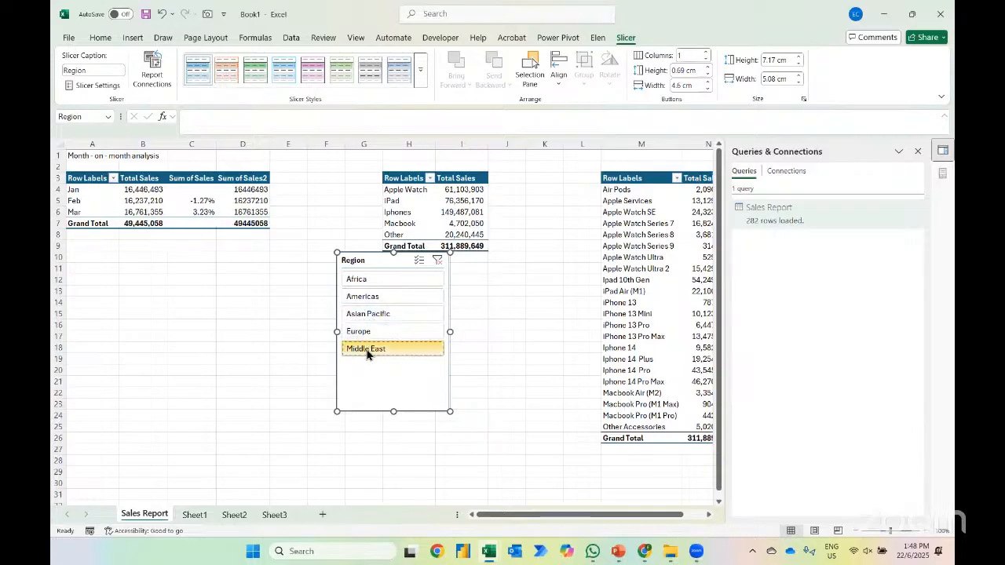
left_click(438, 260)
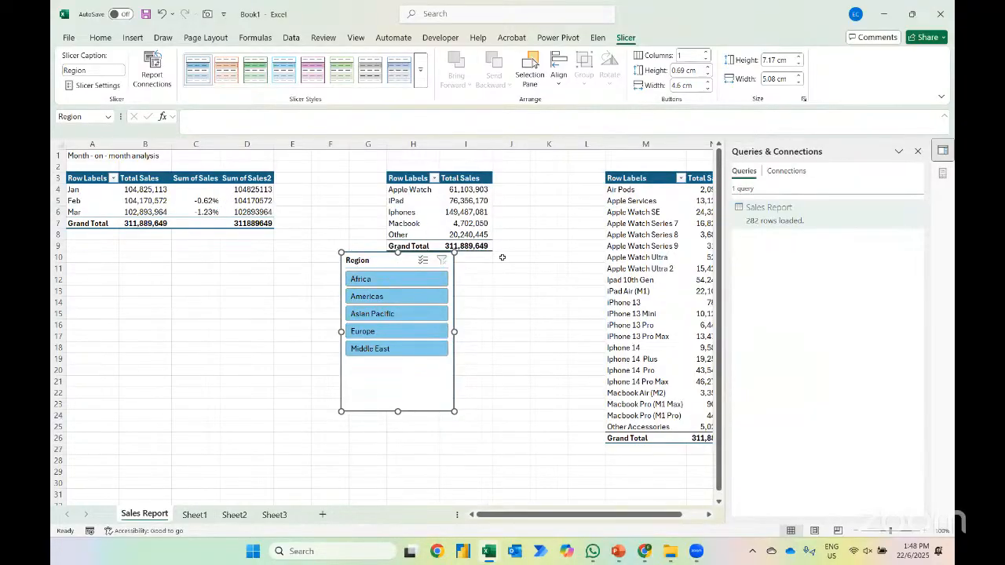
Connect the Region slicer to PivotTable2 and PivotTable3 as well through its report connections
right_click(395, 260)
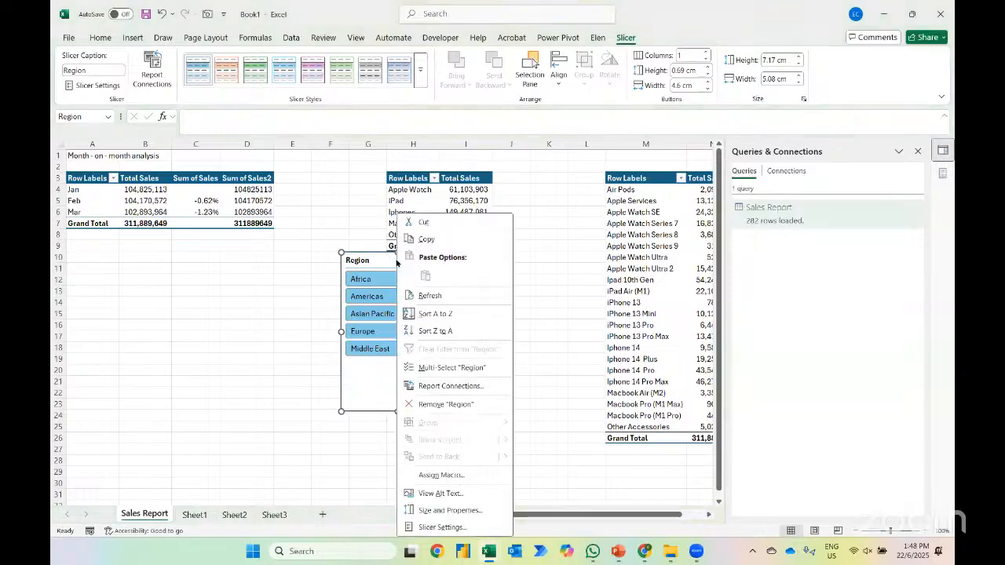
left_click(434, 386)
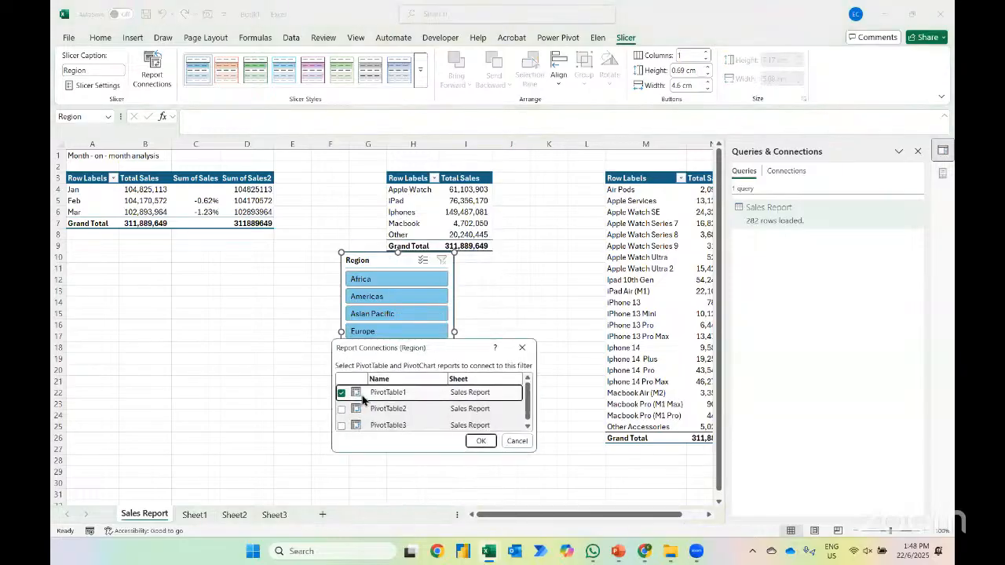
left_click(342, 409)
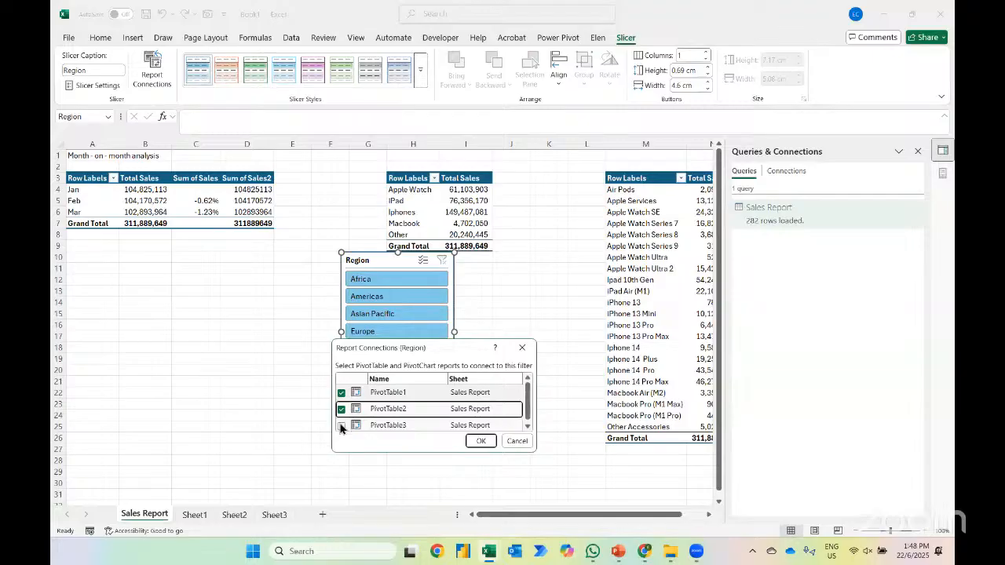
left_click(342, 426)
left_click(478, 442)
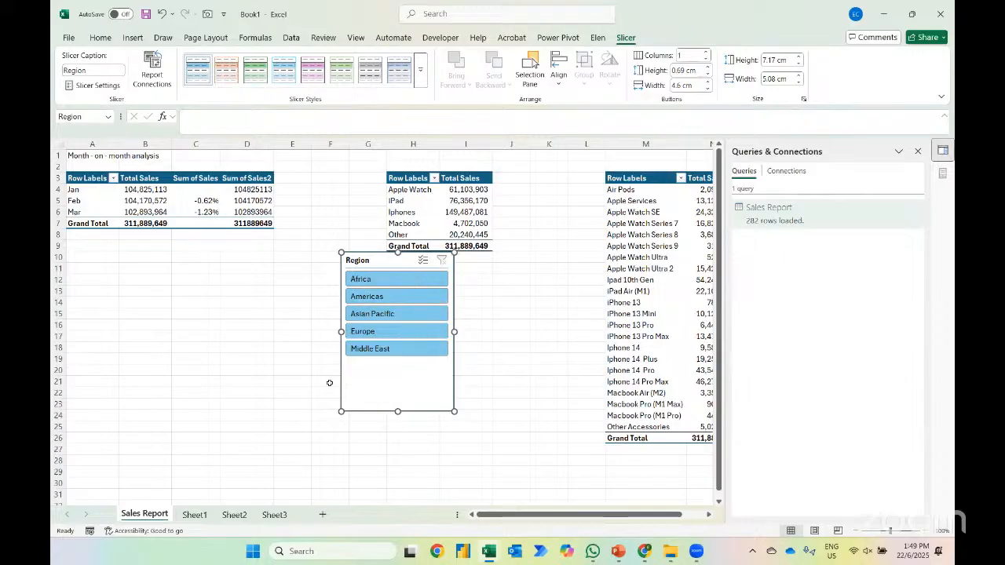
Test the connected Region slicer with Africa and Americas, check the analysis list in PowerPoint, and clear the filter back in Excel
left_click(368, 283)
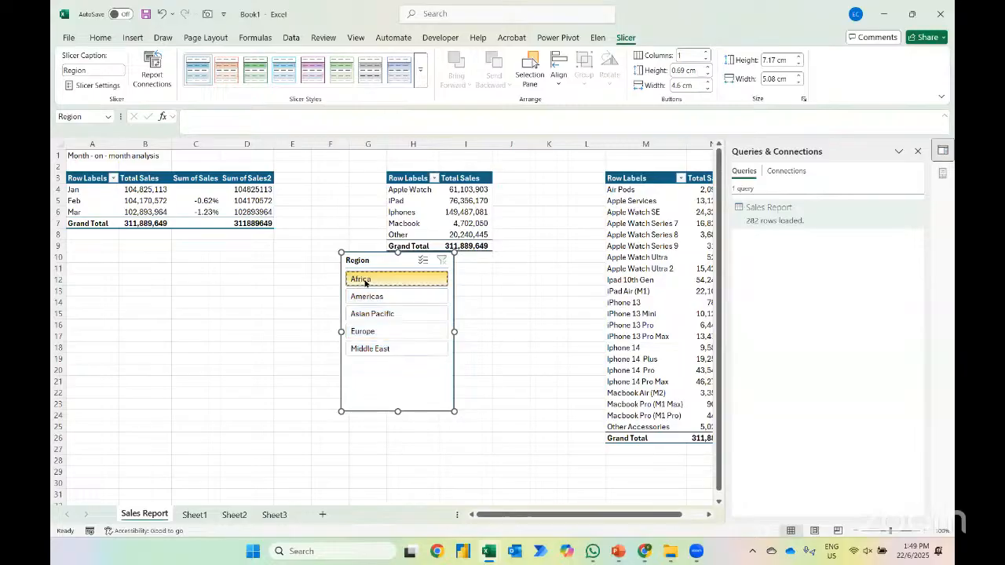
left_click(421, 298)
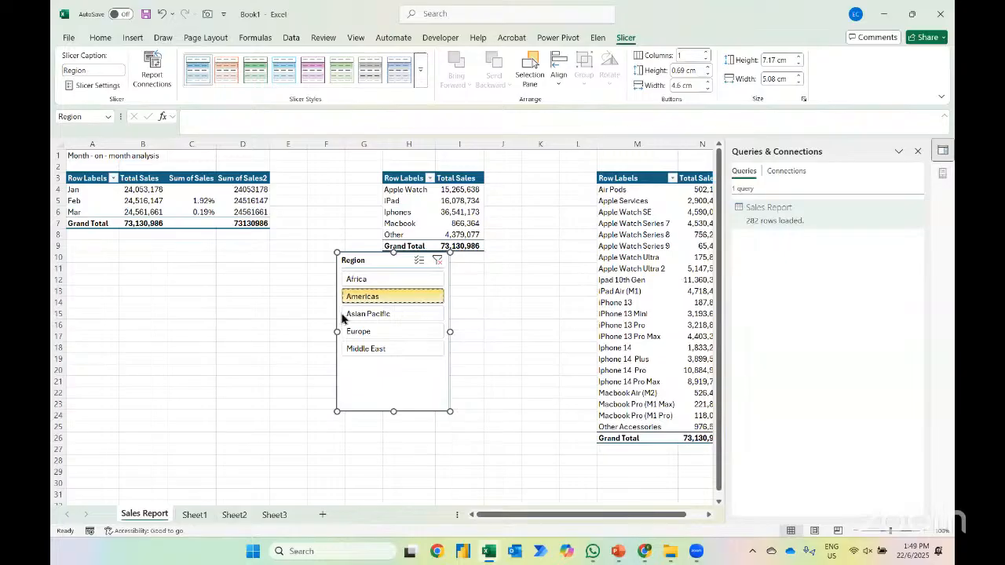
key("alt+Tab")
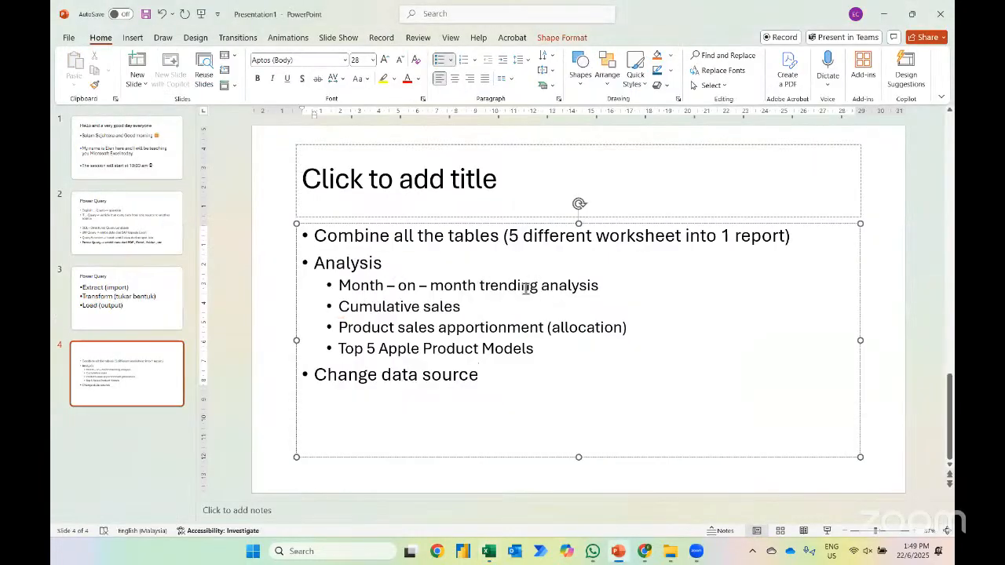
key("alt+Tab")
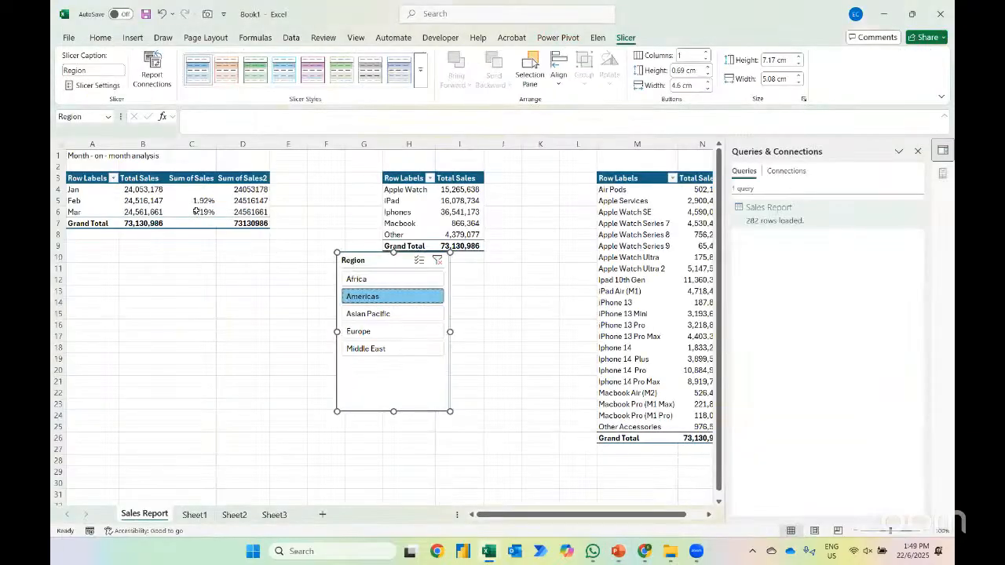
left_click(438, 260)
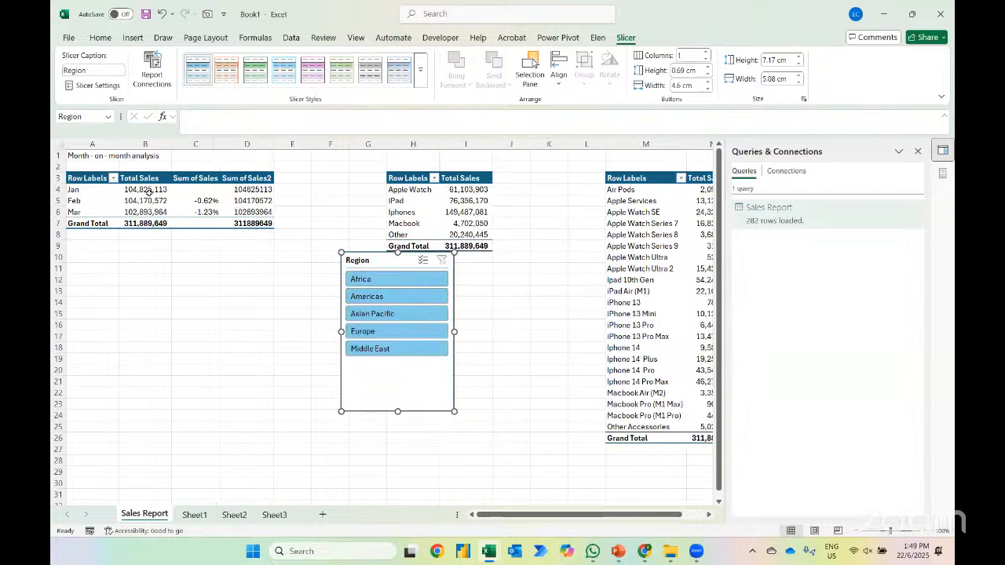
Show the monthly PivotTable's Sum of Sales2 column as Running Total In, with base field Months
right_click(244, 194)
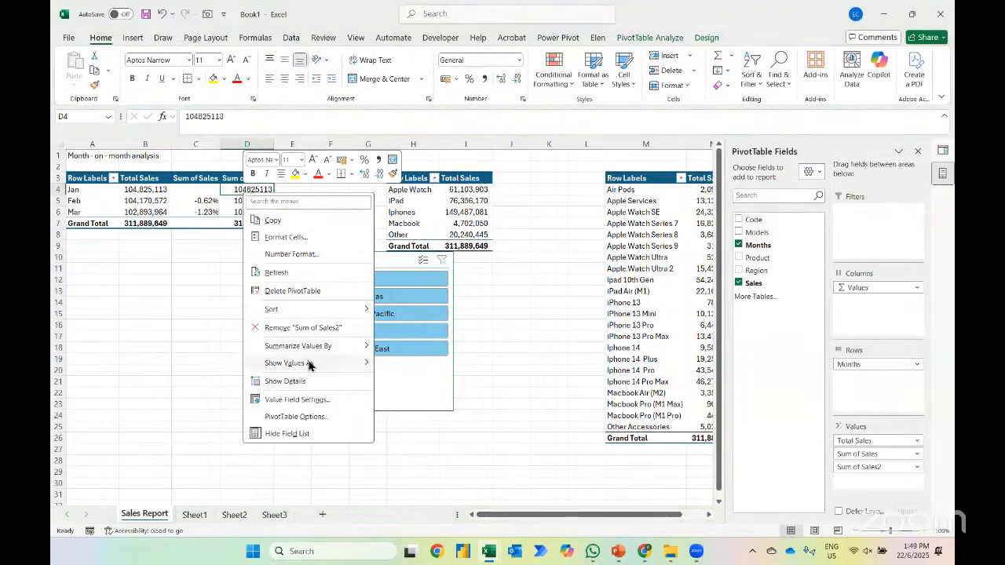
mouse_move(309, 365)
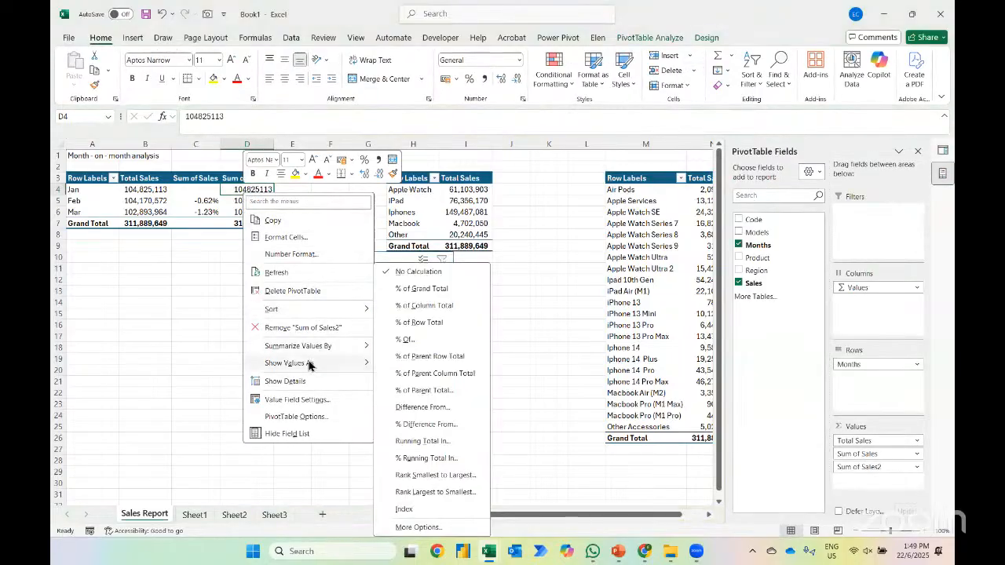
left_click(424, 442)
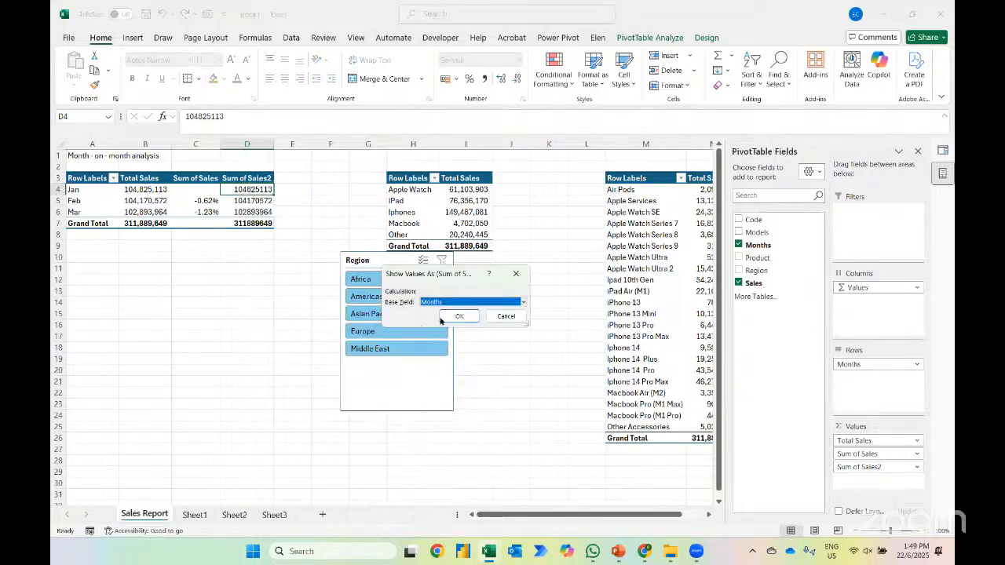
left_click(452, 318)
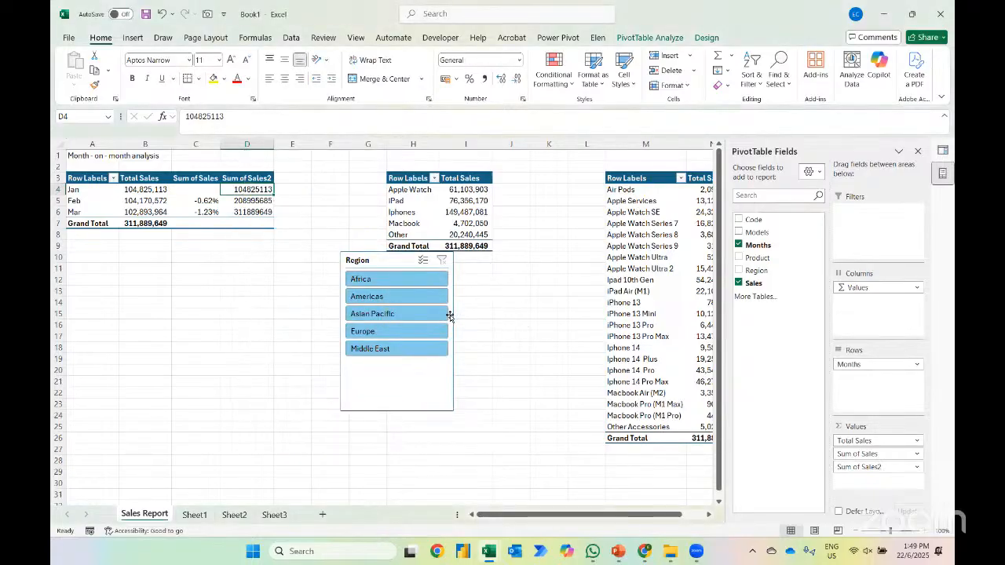
Check February's running total against the combined January and February Total Sales in the monthly PivotTable
key("Up")
key("Left")
key("Down")
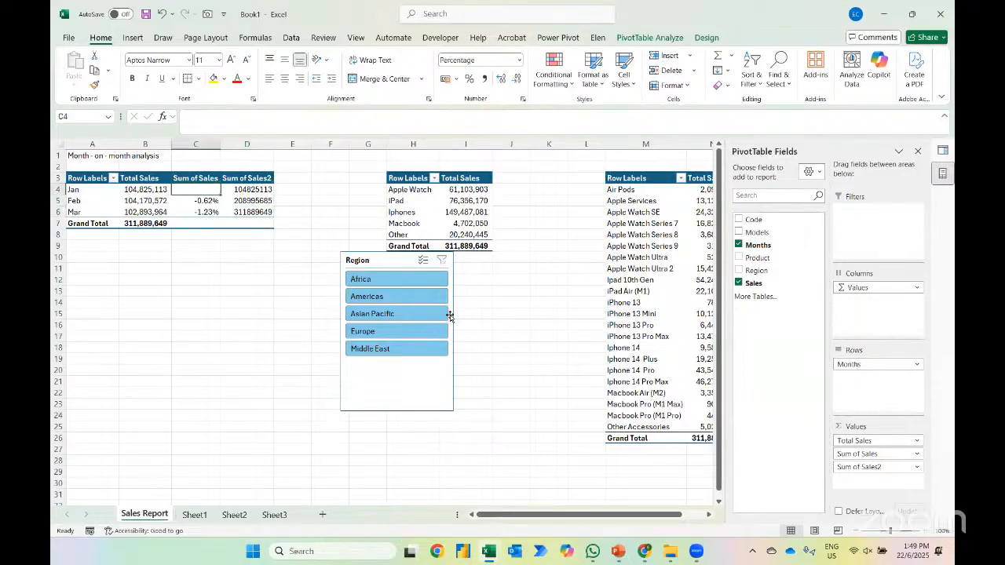
key("Right")
key("Down")
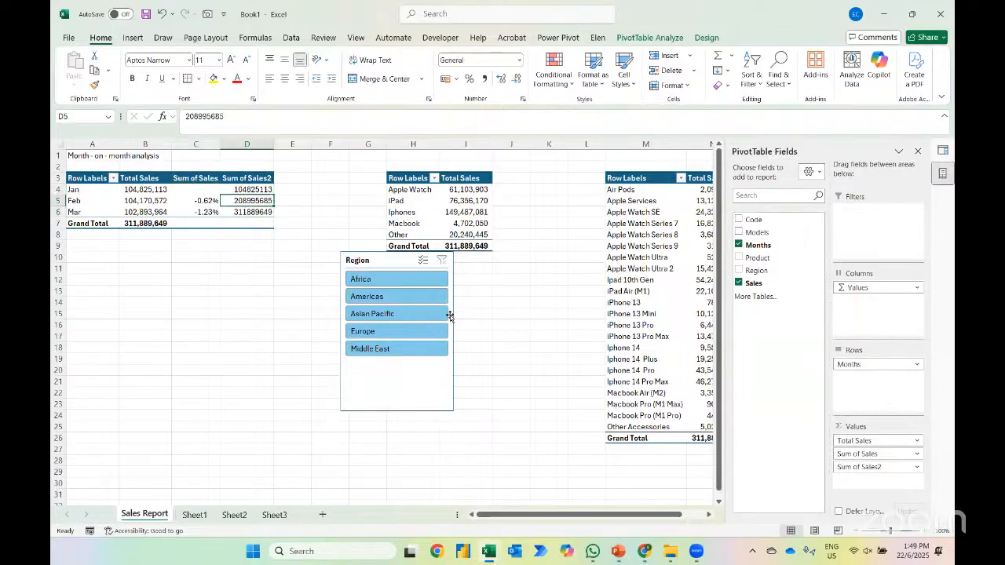
key("Left")
key("Left")
key("shift+Up")
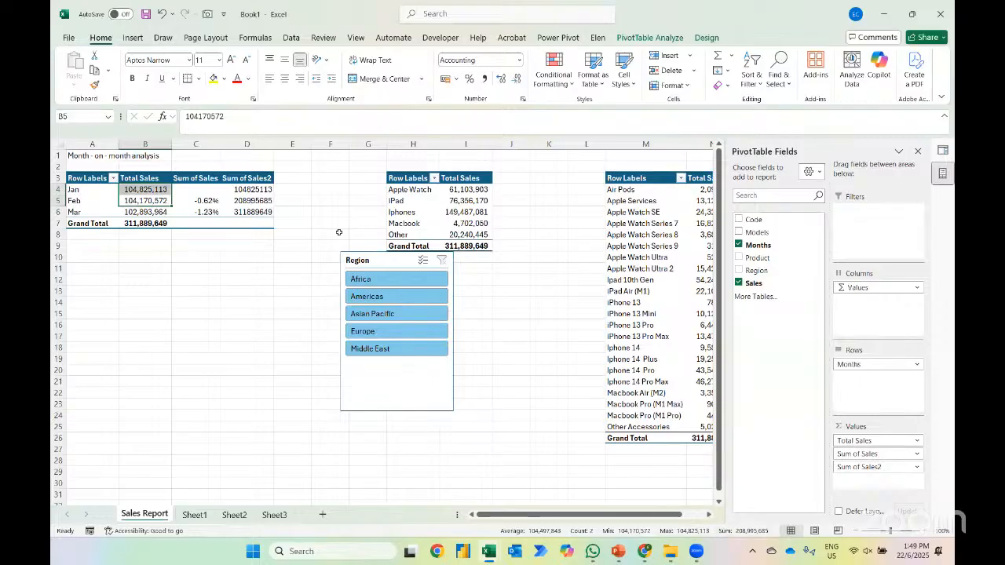
Set the number format of the Sum of Sales2 field to Accounting with 0 decimal places and no currency symbol
right_click(256, 189)
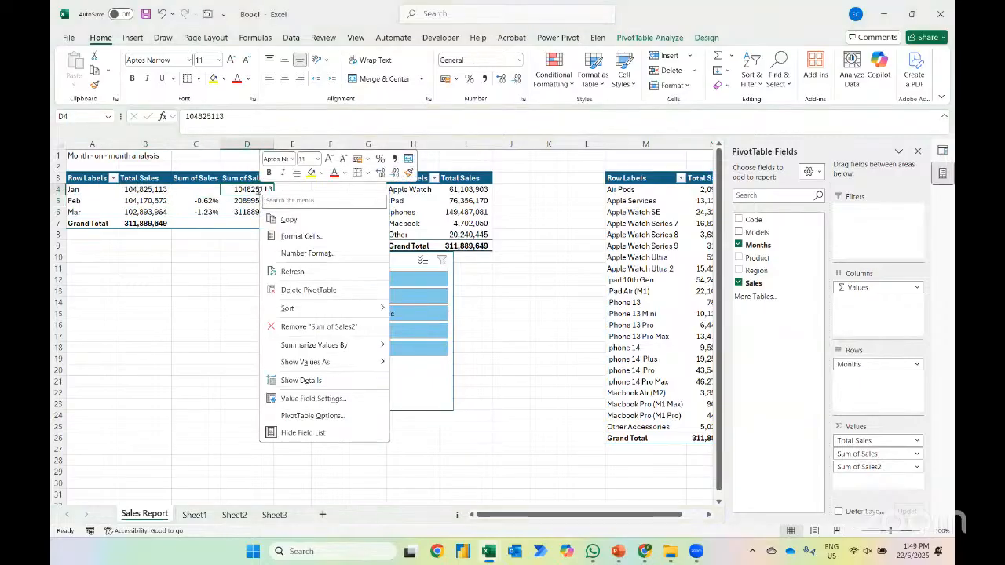
left_click(302, 253)
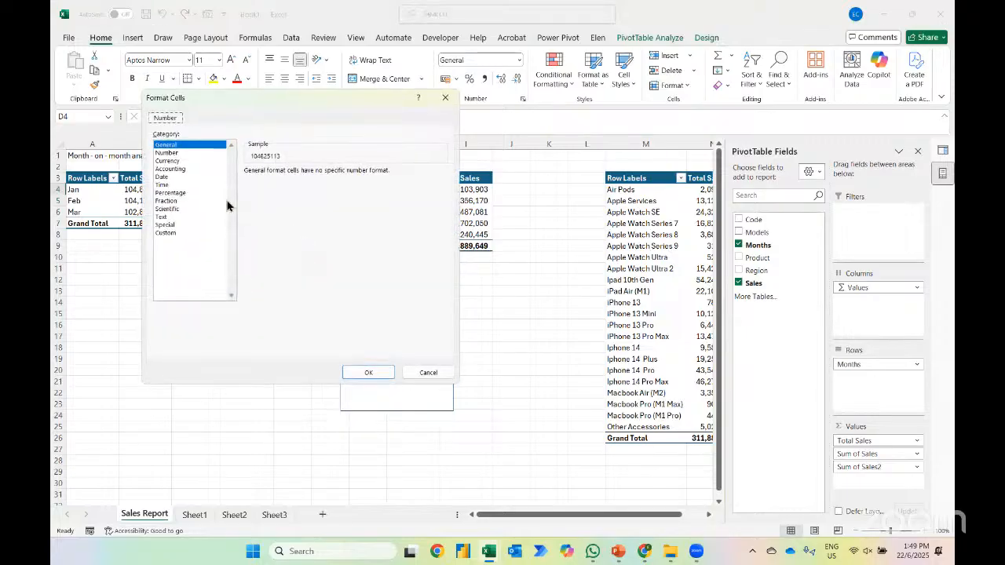
left_click(170, 169)
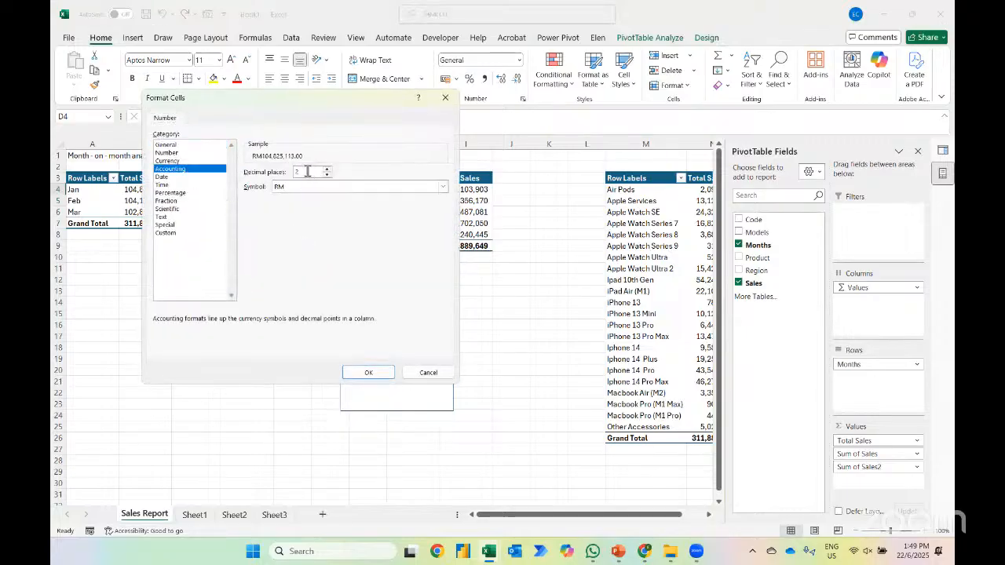
type("0")
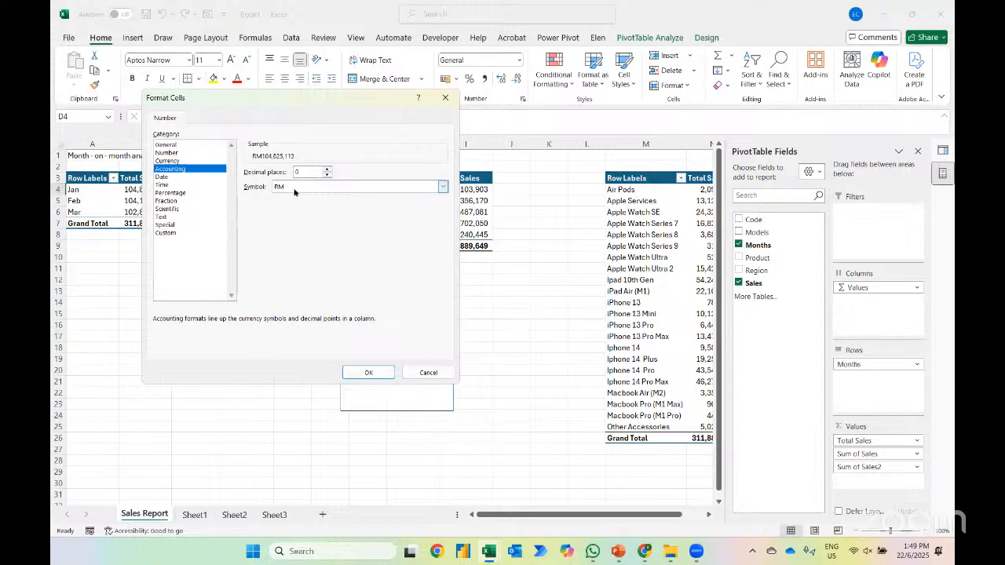
left_click(295, 189)
left_click(284, 198)
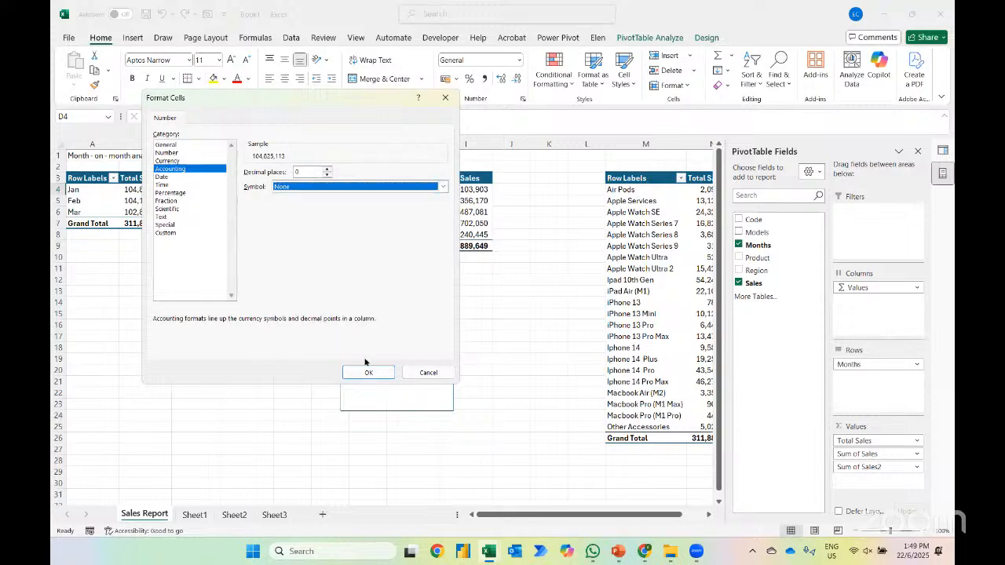
left_click(367, 372)
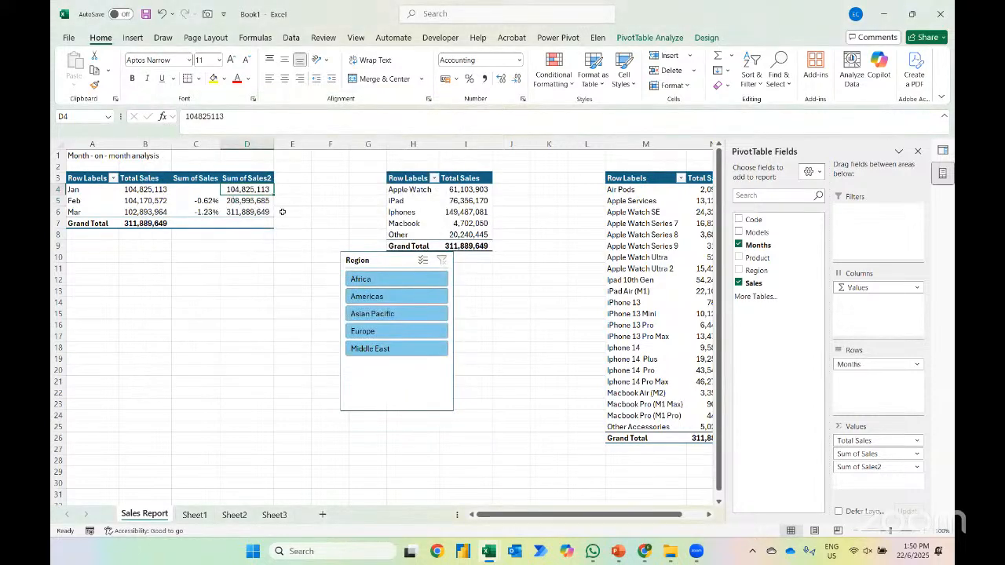
Review the February and March running totals in the monthly PivotTable, check the analysis list in PowerPoint, and return to Excel
key("Down")
key("Down")
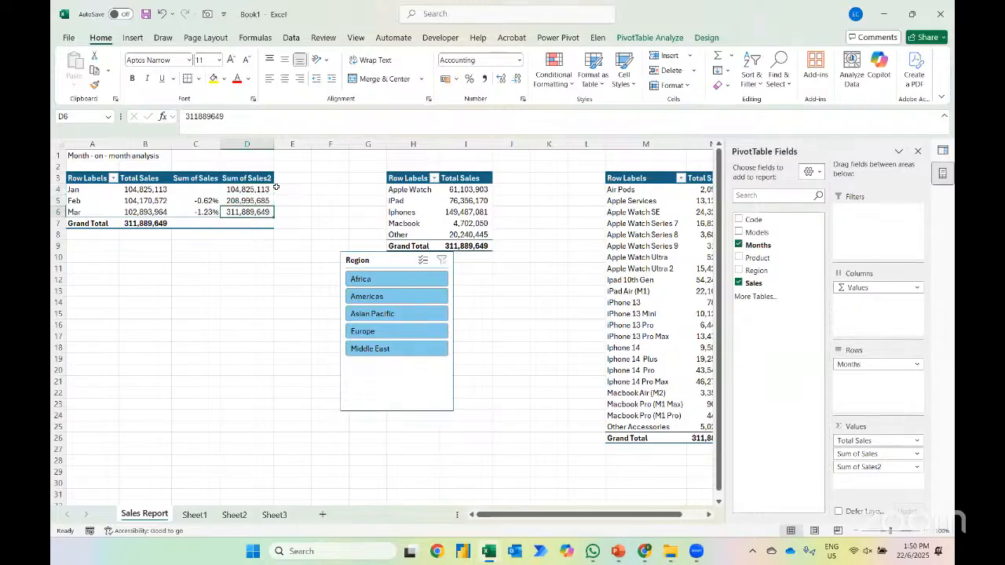
key("alt+Tab")
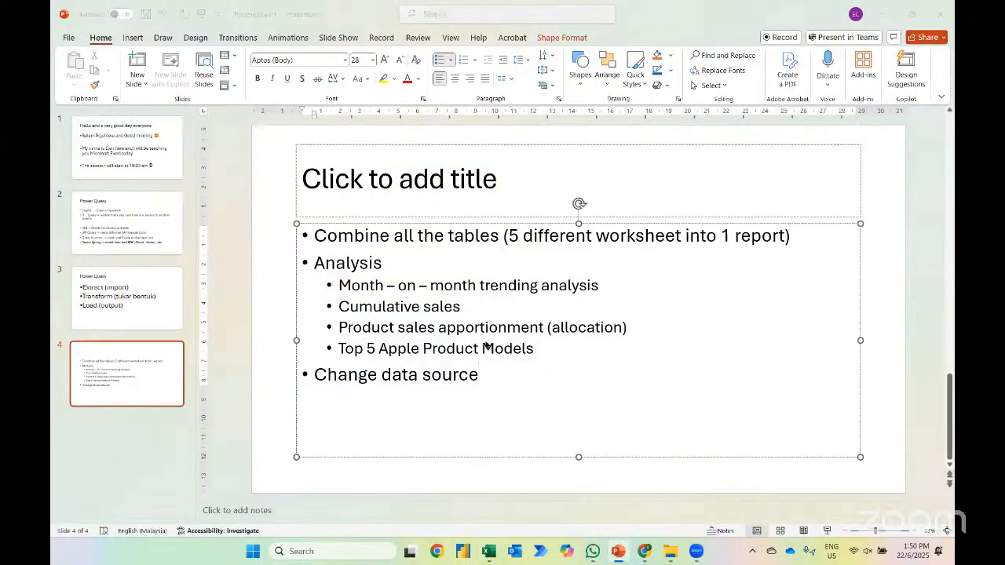
key("alt+Tab")
Add Sales a second time to the values of the product PivotTable and show it as % of Grand Total
left_click(474, 191)
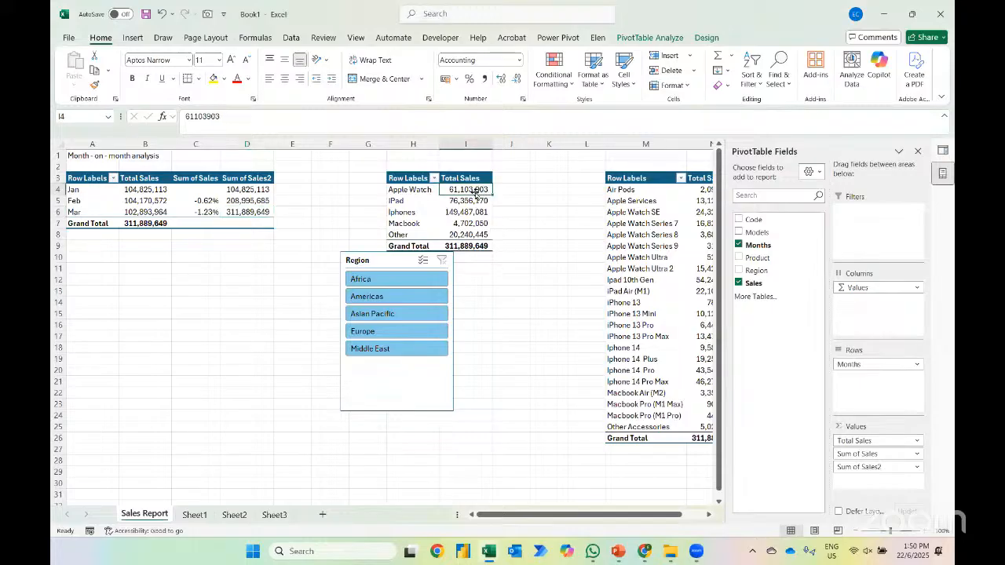
left_click_drag(747, 285, 856, 460)
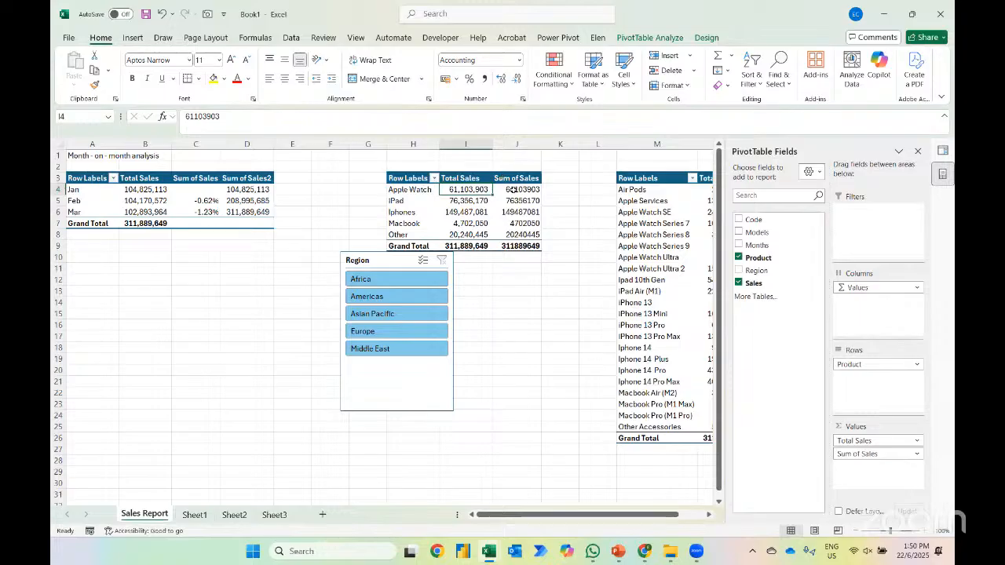
right_click(510, 189)
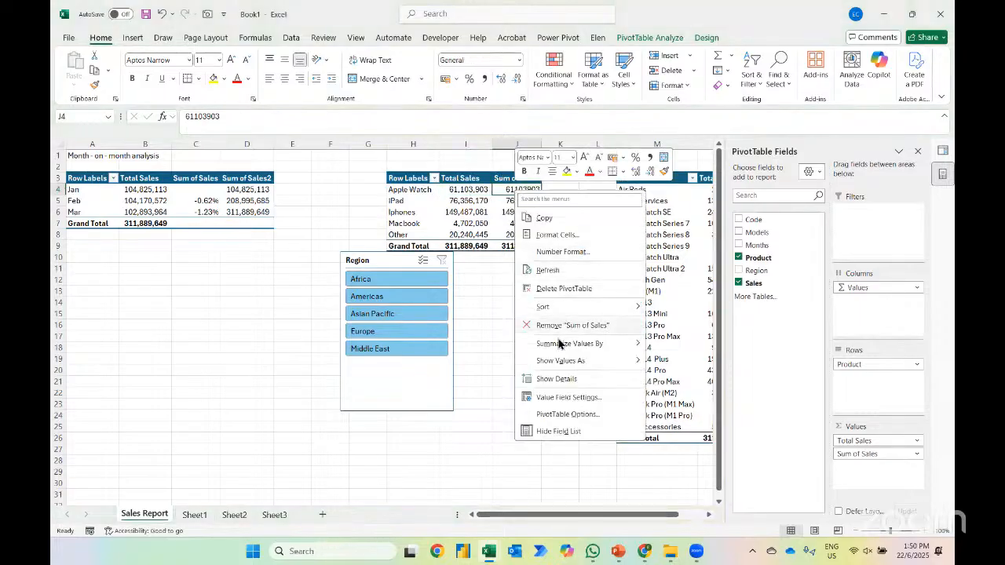
mouse_move(559, 360)
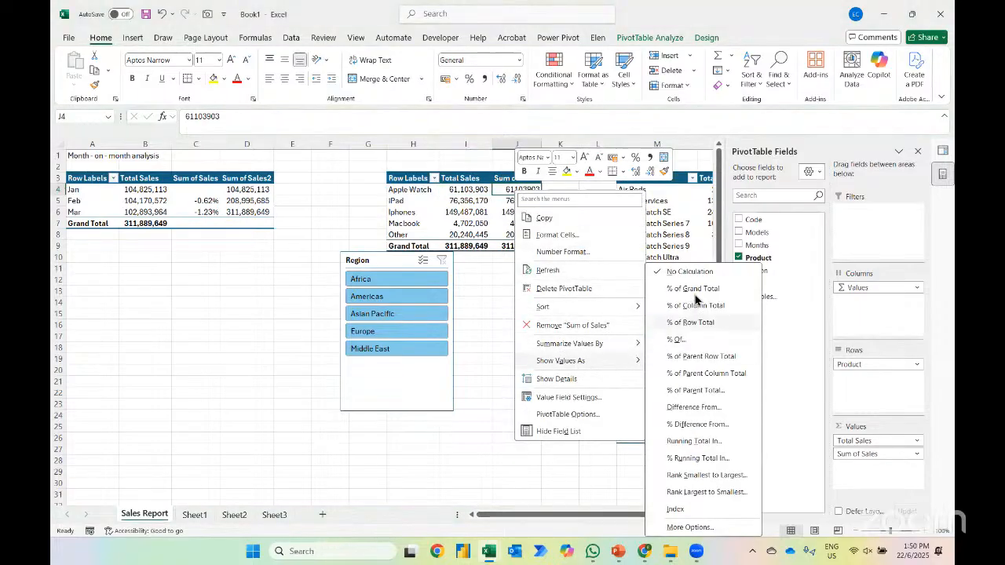
left_click(698, 290)
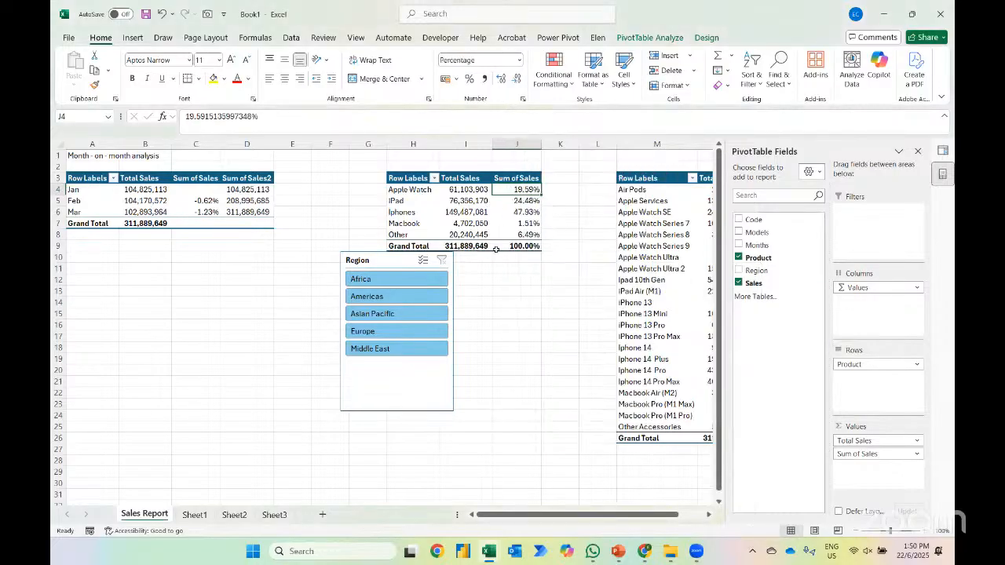
Sort the product PivotTable by its percentage column from largest to smallest
right_click(509, 189)
mouse_move(540, 311)
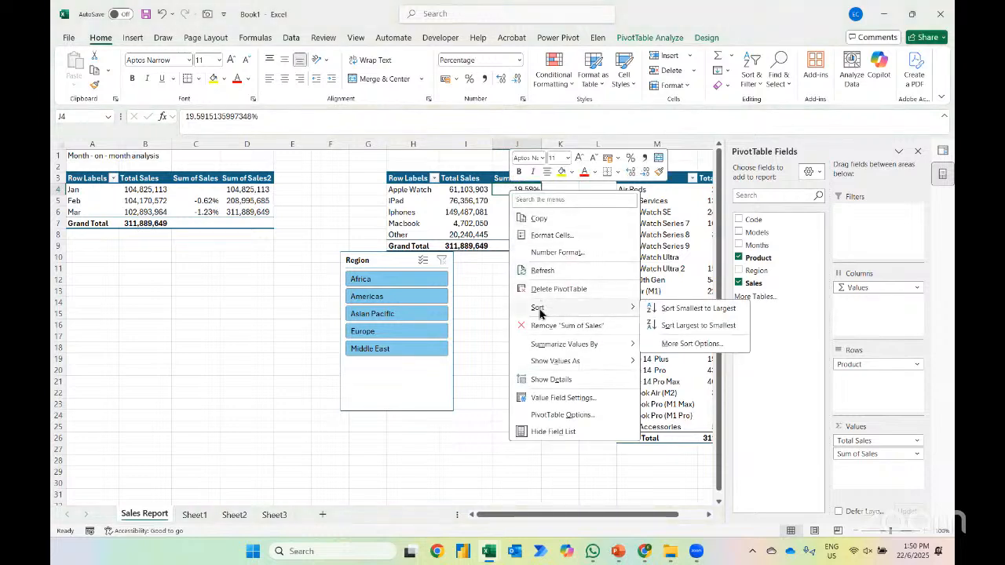
left_click(667, 328)
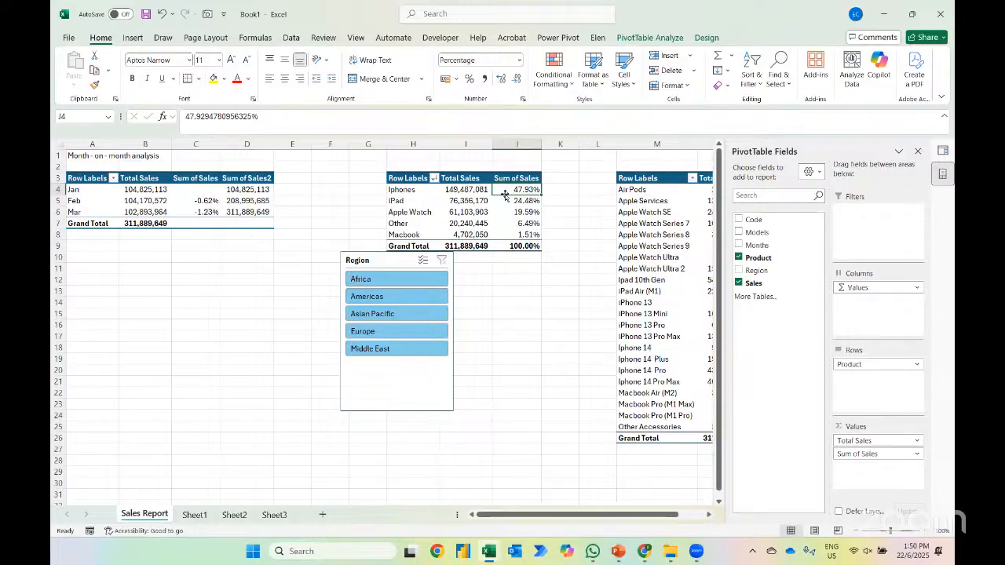
Compare product shares by filtering the Region slicer to Africa, Americas, Asian Pacific, Europe and Middle East in turn, and clear the filter
left_click(401, 279)
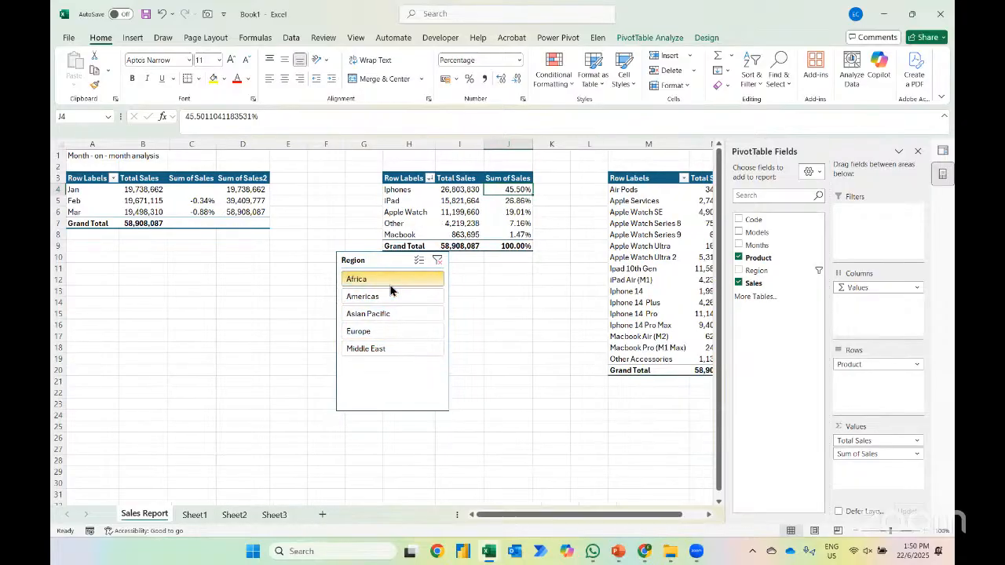
left_click(381, 299)
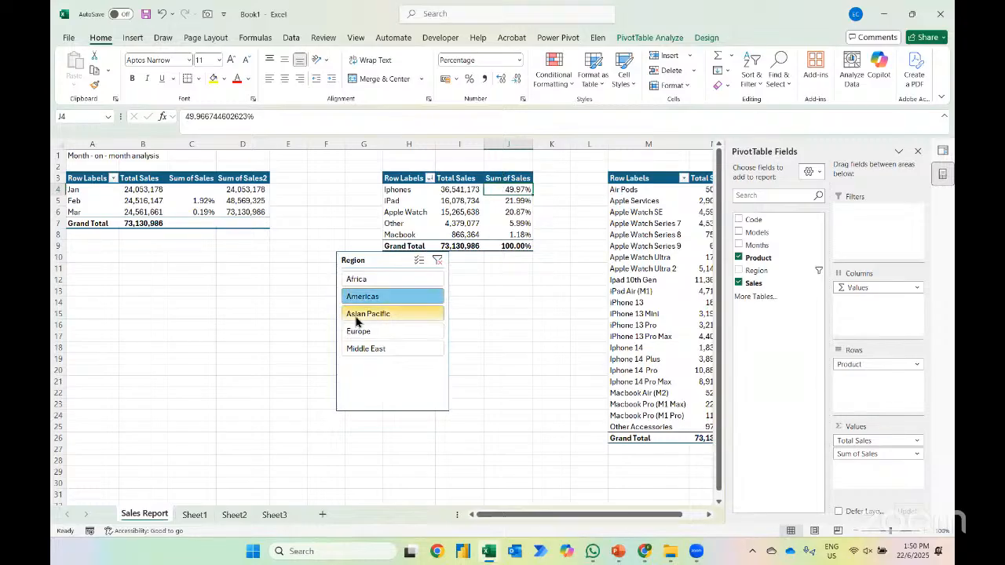
left_click(358, 314)
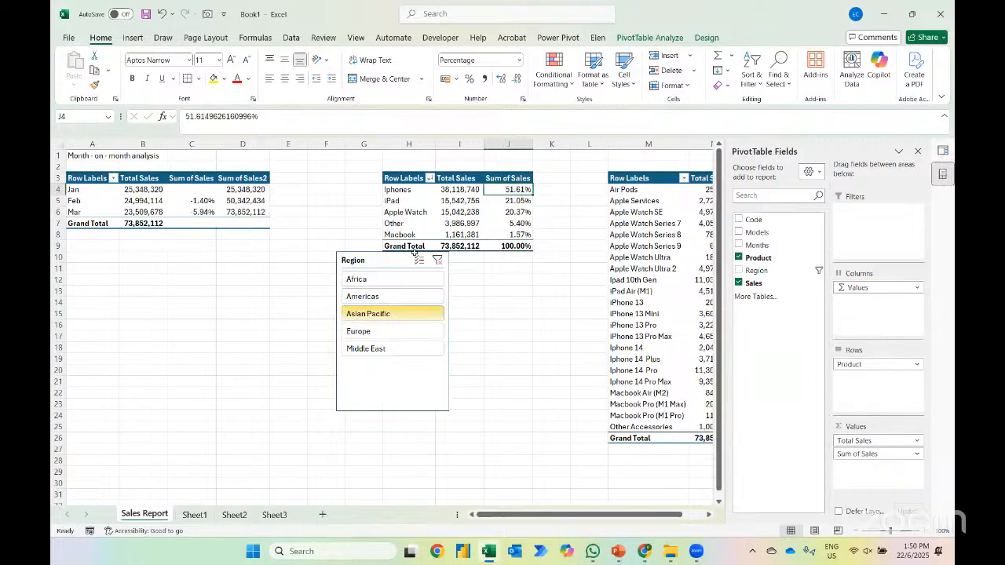
left_click(375, 330)
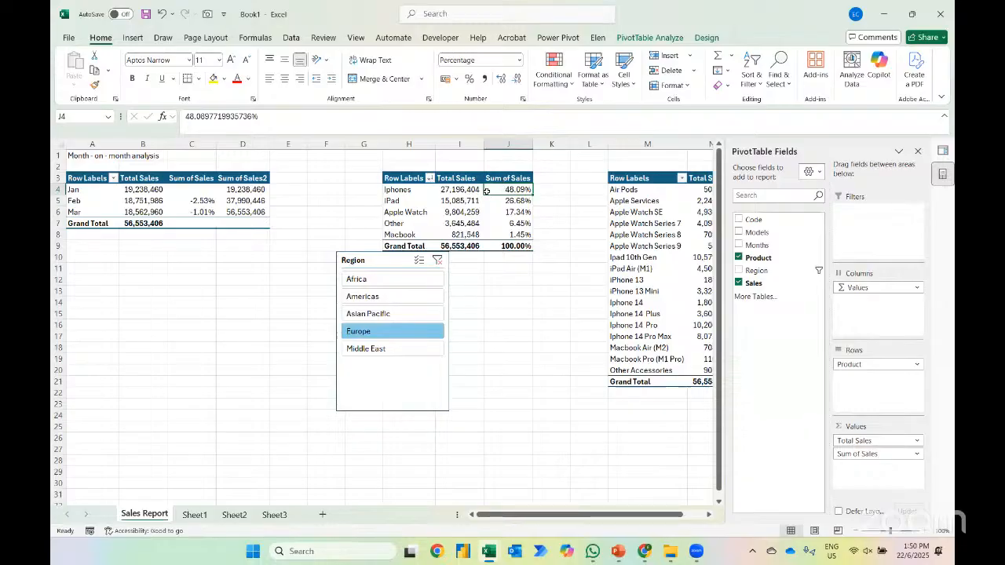
left_click(366, 348)
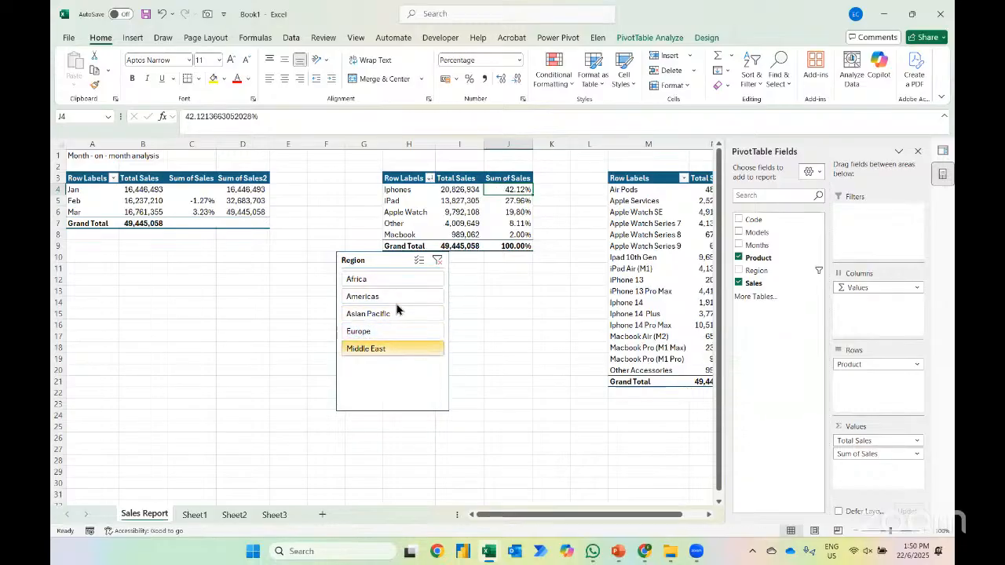
left_click(439, 262)
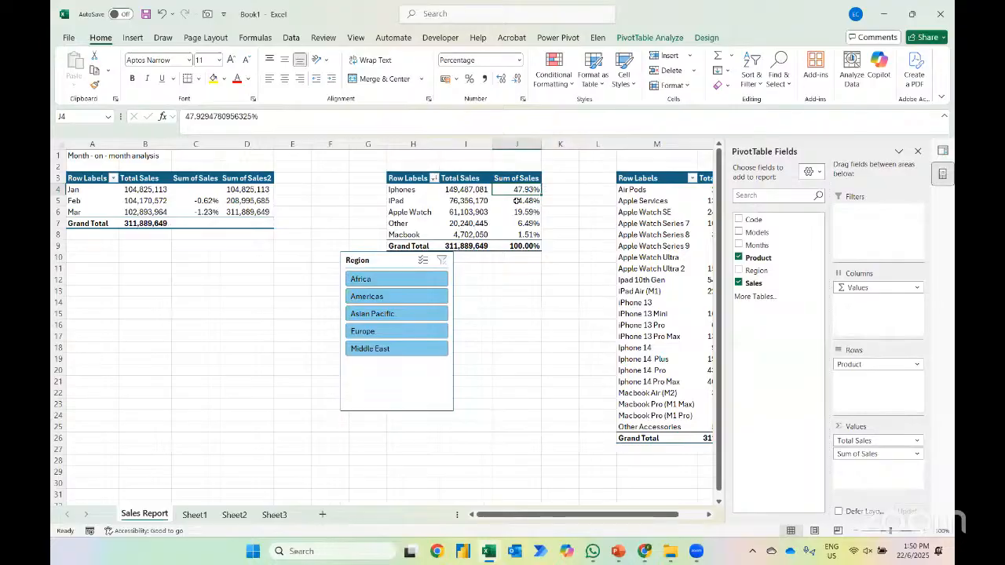
Enter the heading "Product Sales Apportionment" in cell H1 above the product PivotTable
mouse_move(516, 202)
type("Product")
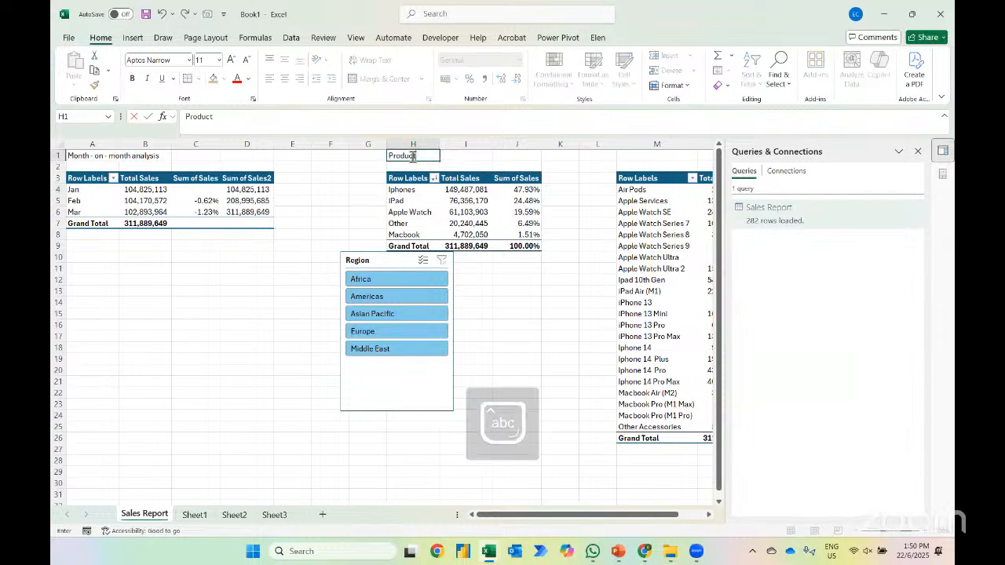
key("Caps_Lock")
type("S")
key("Caps_Lock")
type("ales Apportionment")
key("ctrl+Return")
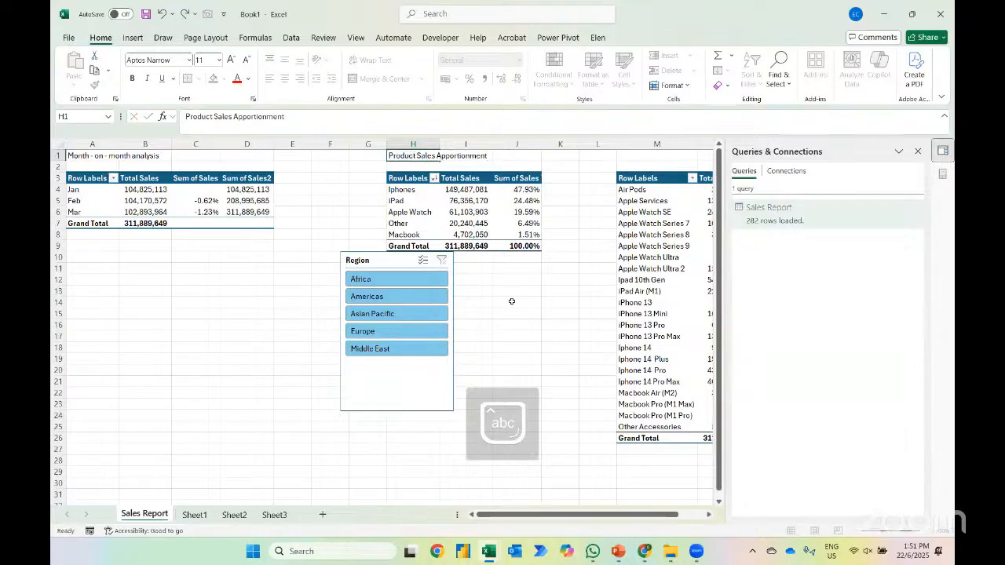
Switch to PowerPoint to check the next item in the analysis list, and return to the Sales Report sheet in Excel
left_click(511, 302)
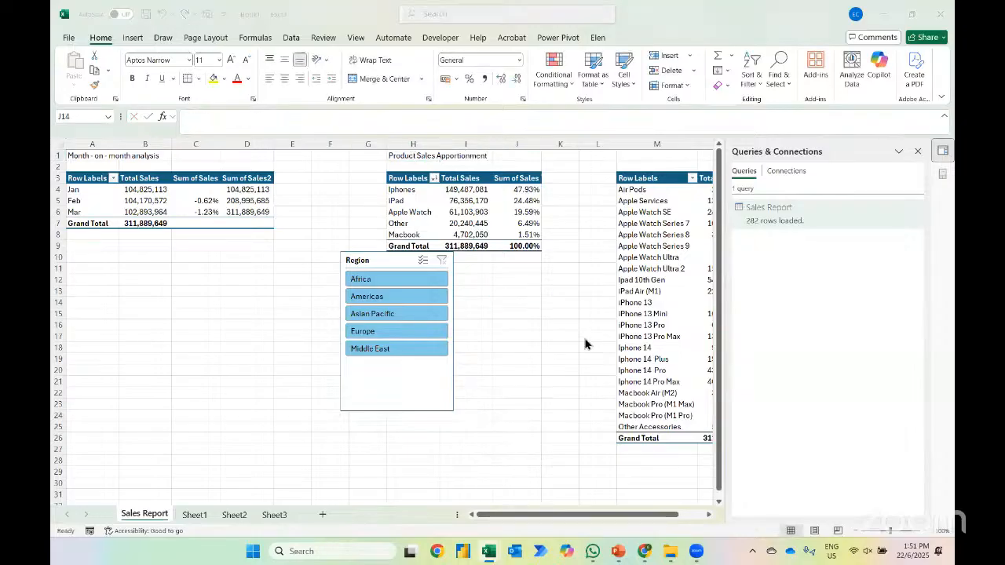
key("alt+Tab")
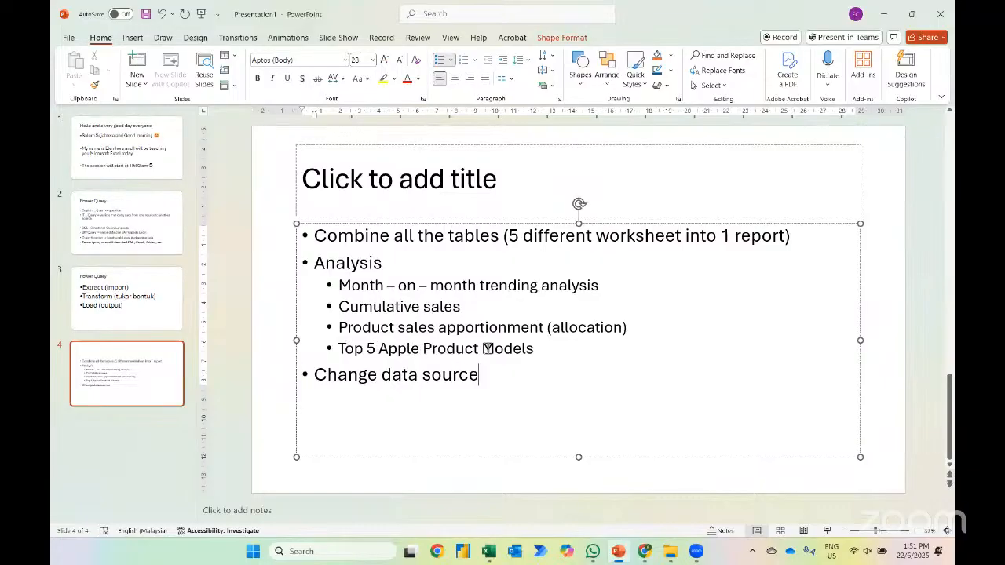
key("alt+Tab")
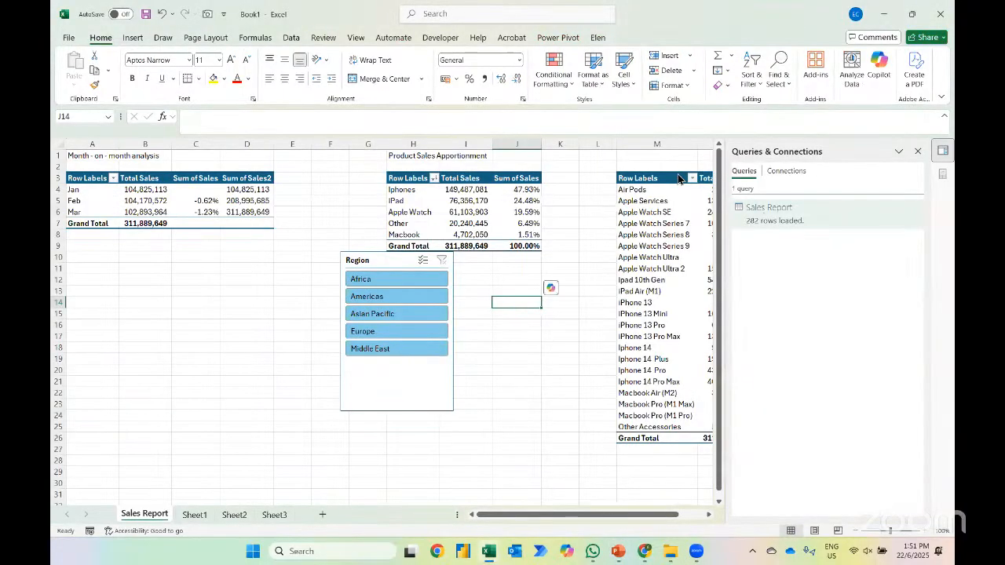
Filter the Models PivotTable to the top 5 items by Total Sales using a Top 10 value filter
left_click(680, 179)
scroll(643, 199, "right", 2)
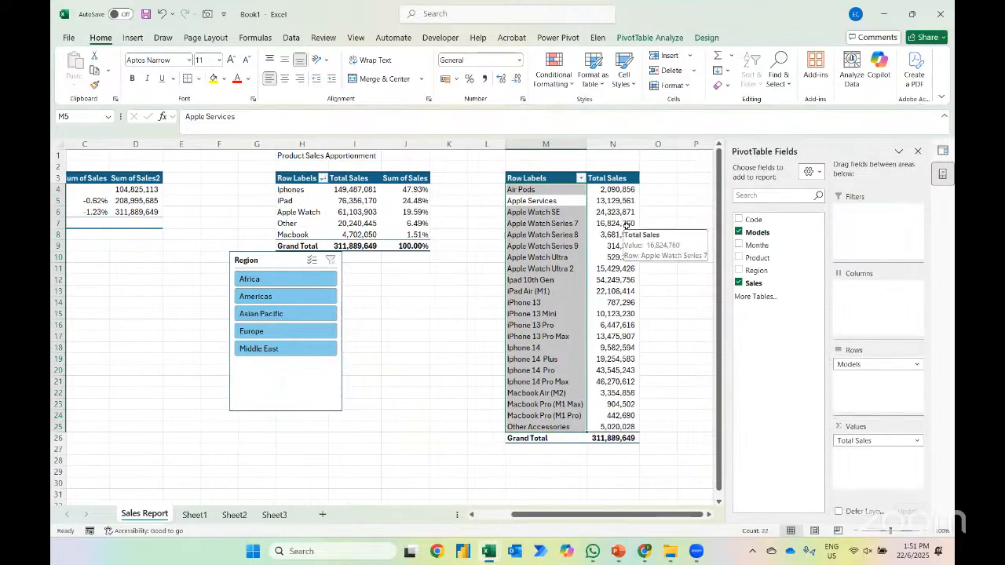
left_click(581, 179)
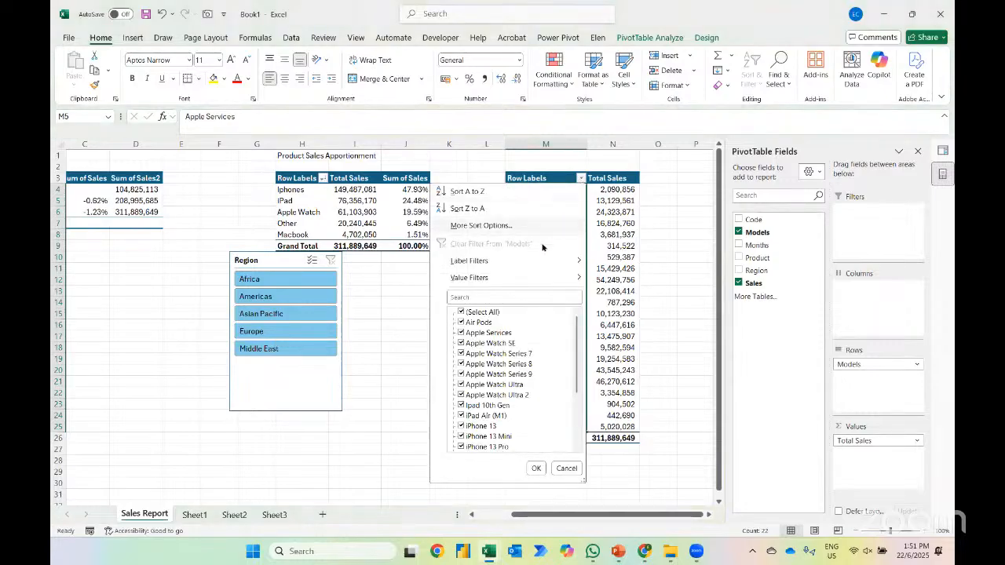
mouse_move(524, 279)
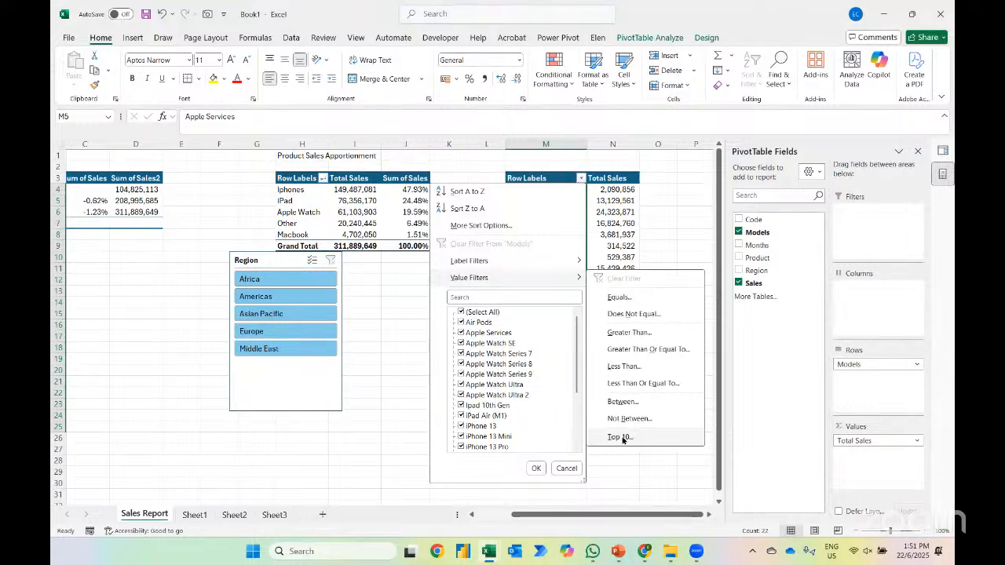
left_click(621, 438)
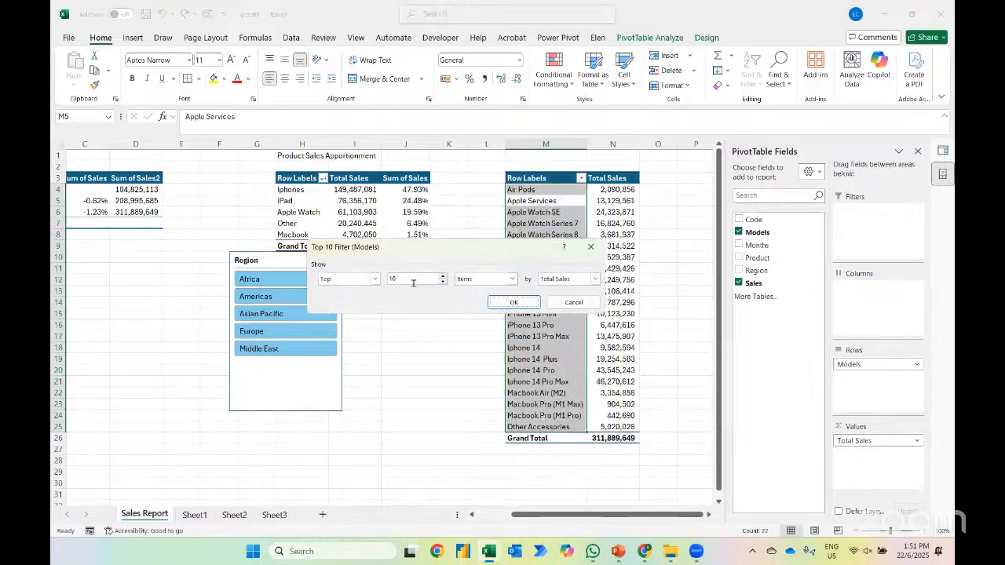
left_click_drag(402, 281, 382, 283)
type("5")
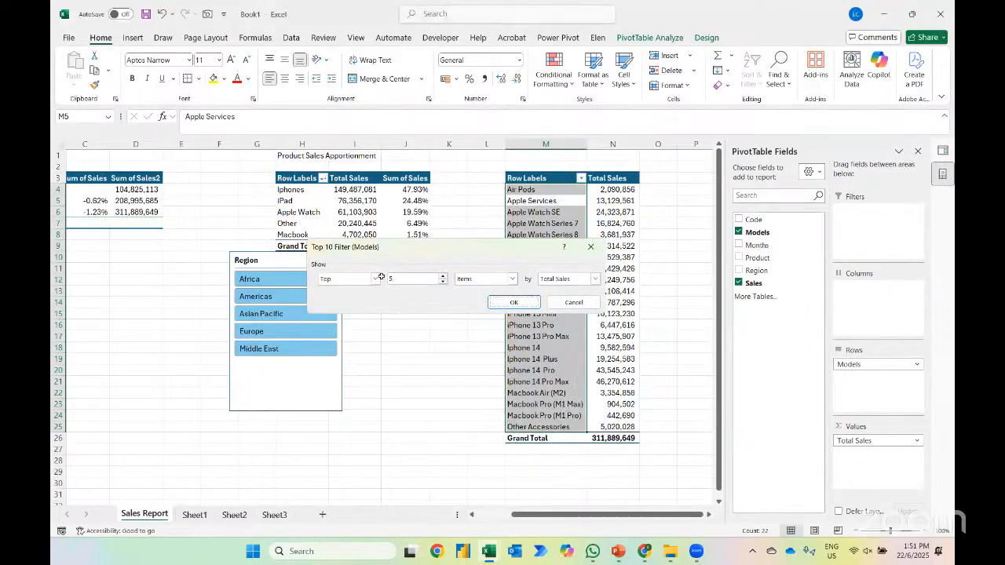
key("Return")
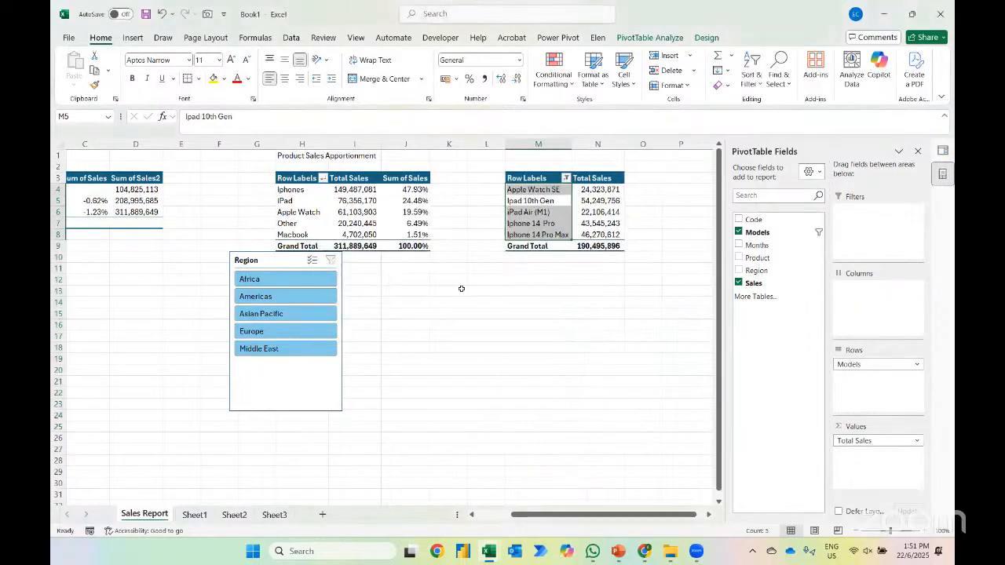
Sort the Models PivotTable by Total Sales from largest to smallest
left_click(597, 190)
right_click(598, 190)
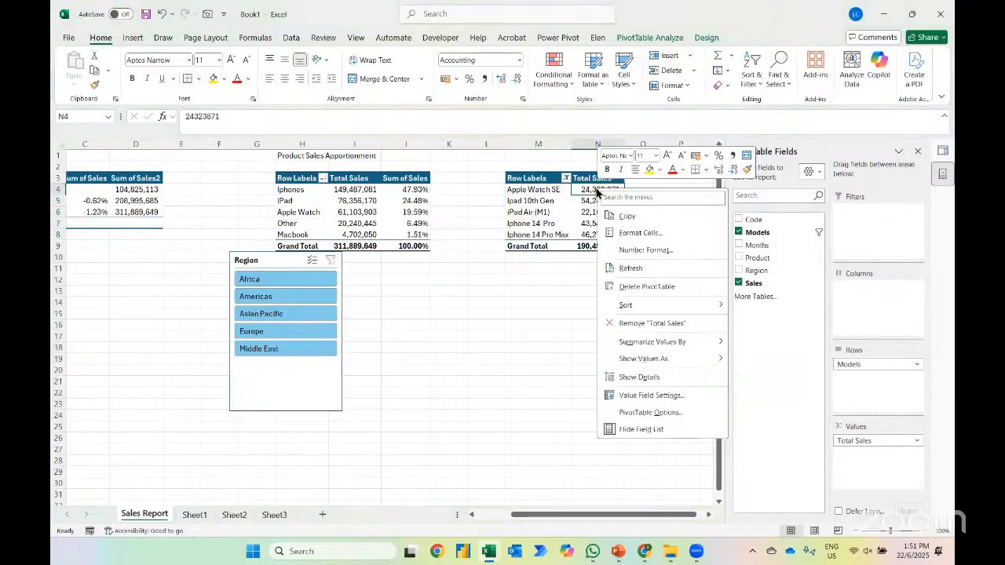
mouse_move(640, 305)
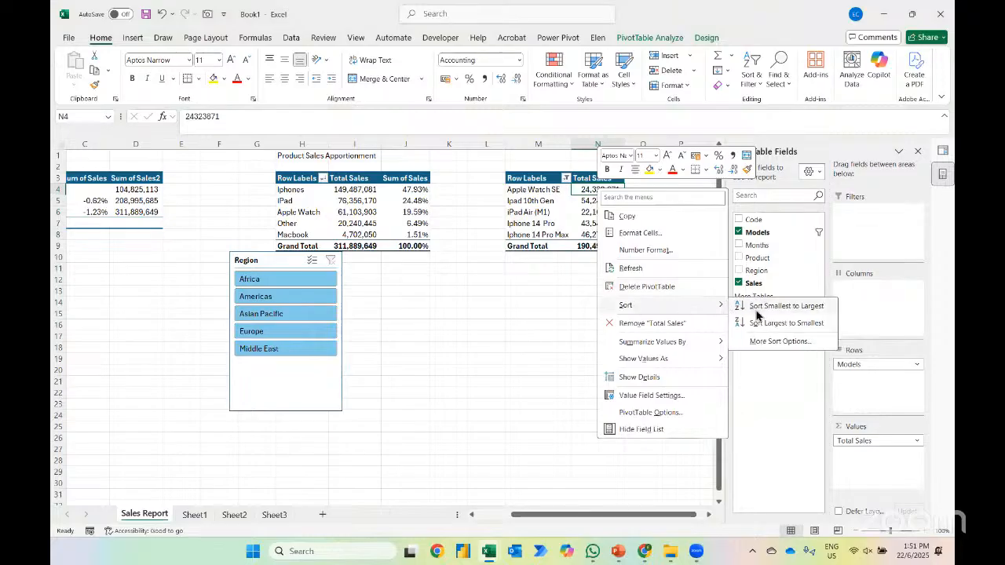
left_click(752, 323)
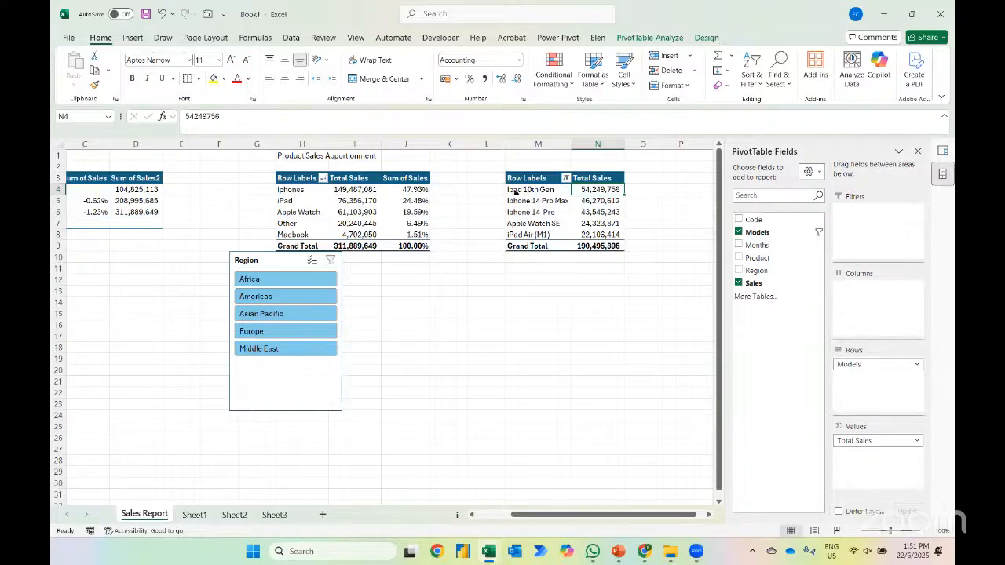
Move the Region slicer below the product PivotTable, and view the PivotTables region by region before clearing the slicer filter
left_click_drag(310, 393, 392, 398)
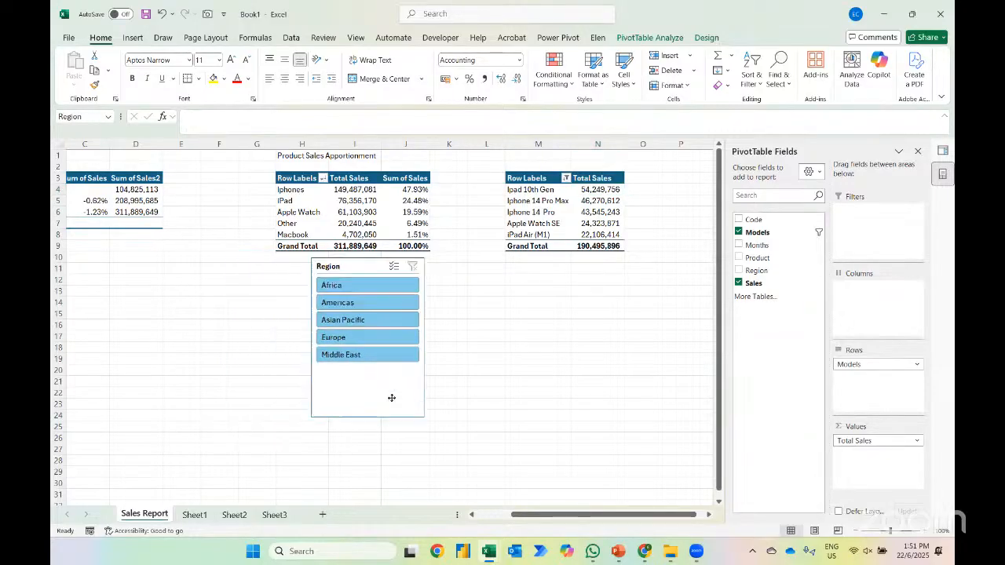
left_click(336, 289)
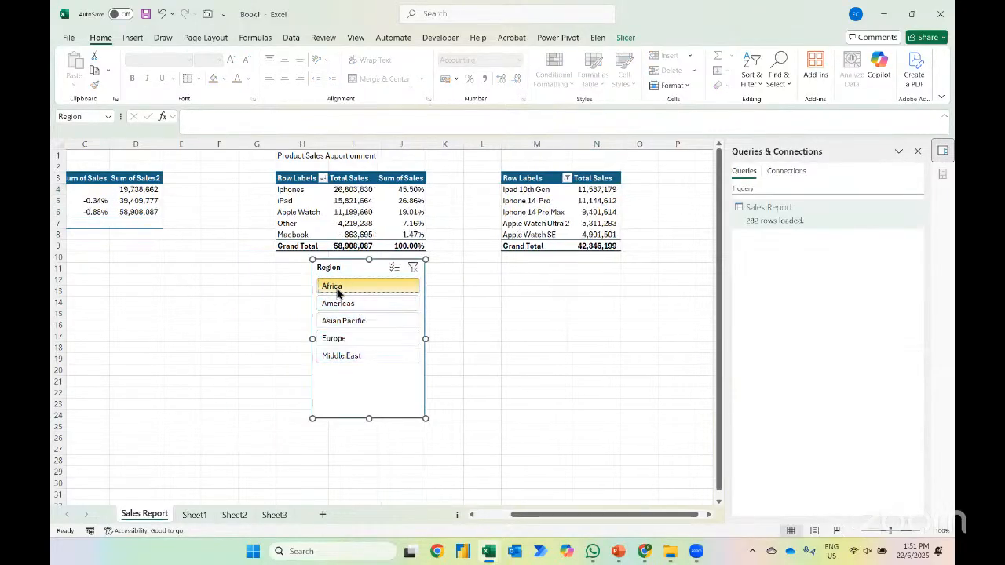
left_click(350, 304)
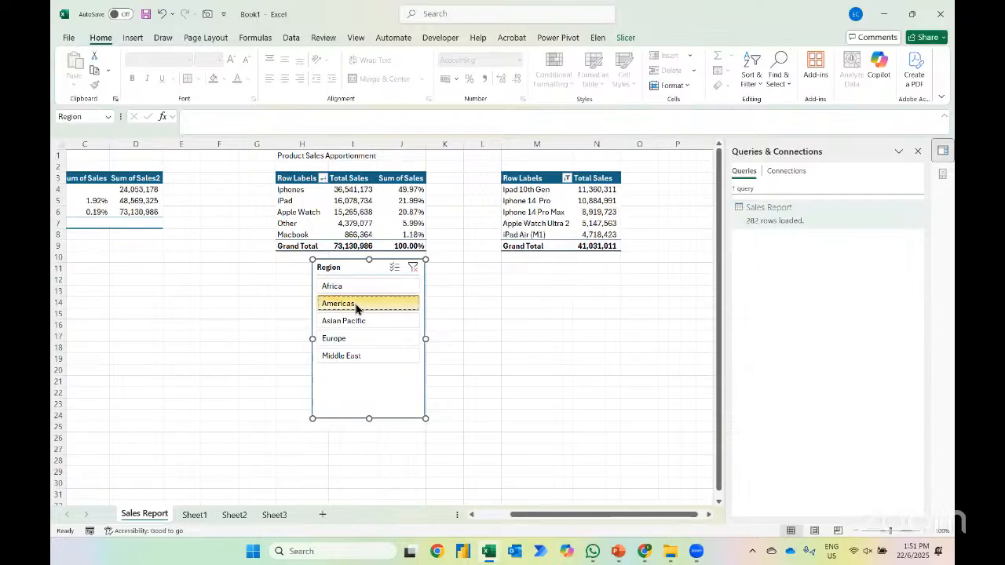
left_click(349, 322)
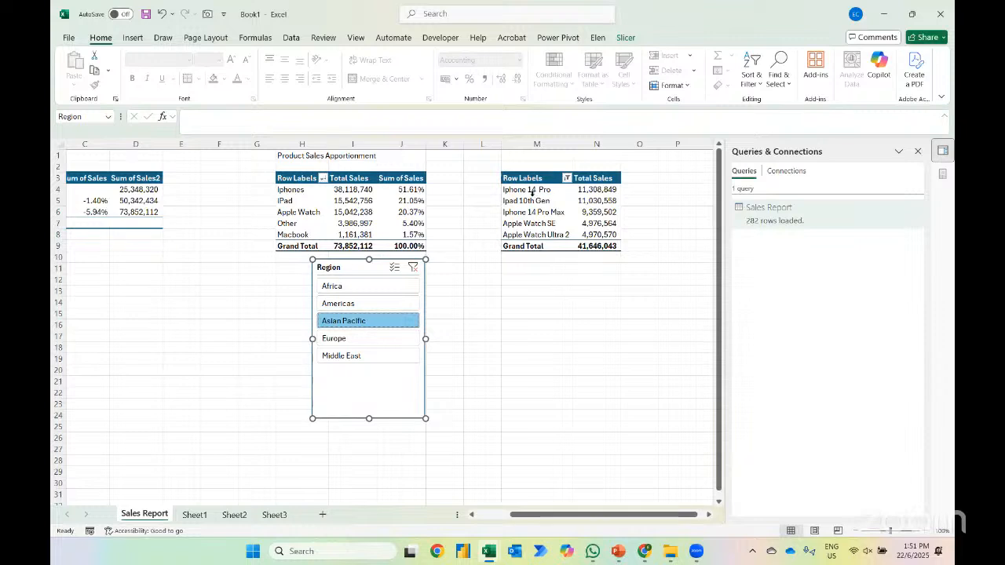
left_click(382, 337)
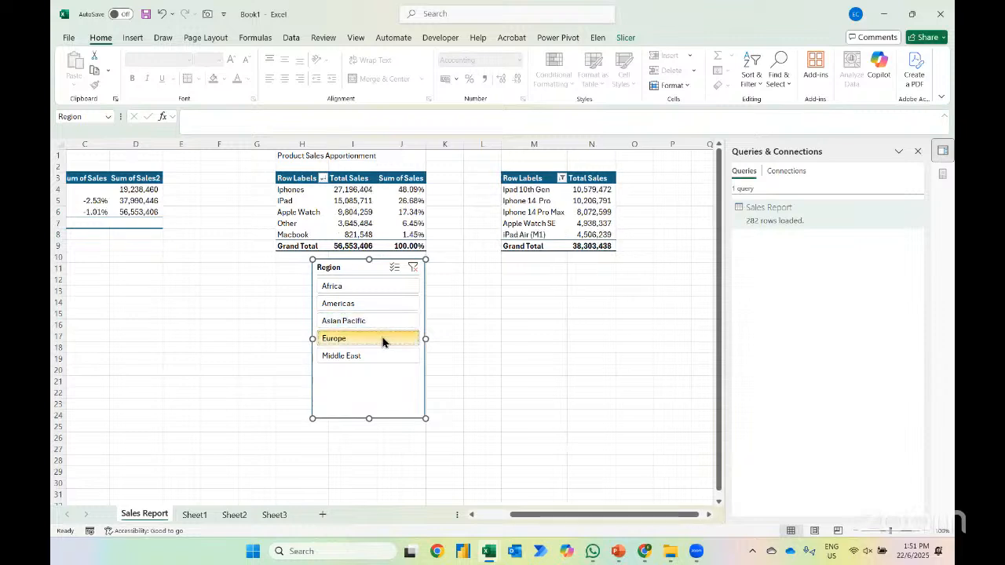
left_click(374, 358)
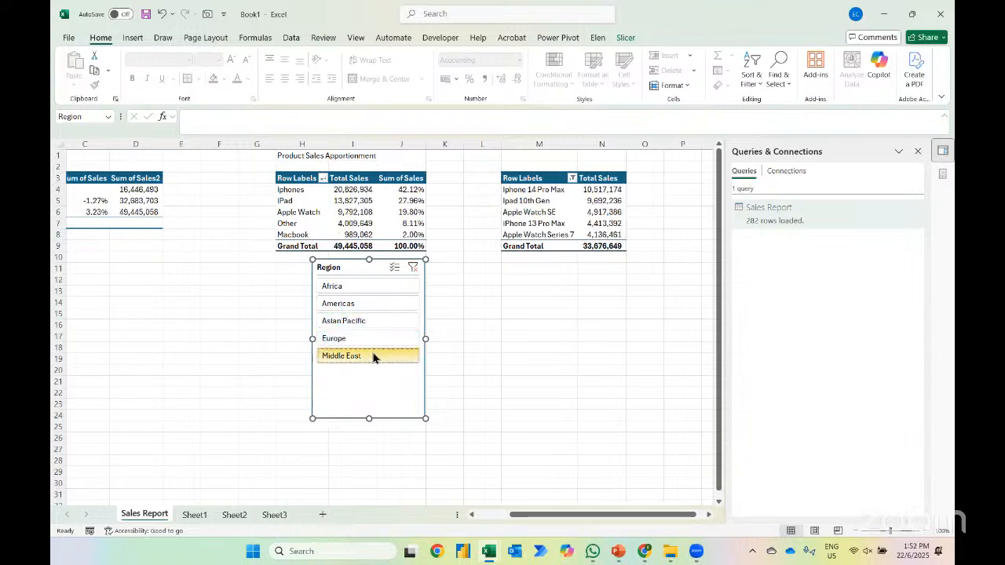
left_click(392, 322)
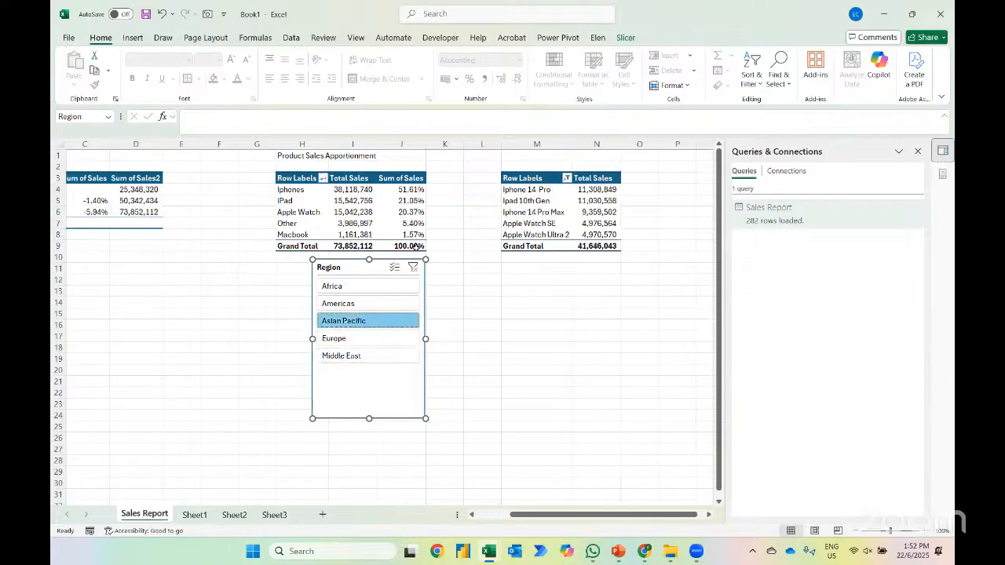
left_click(413, 268)
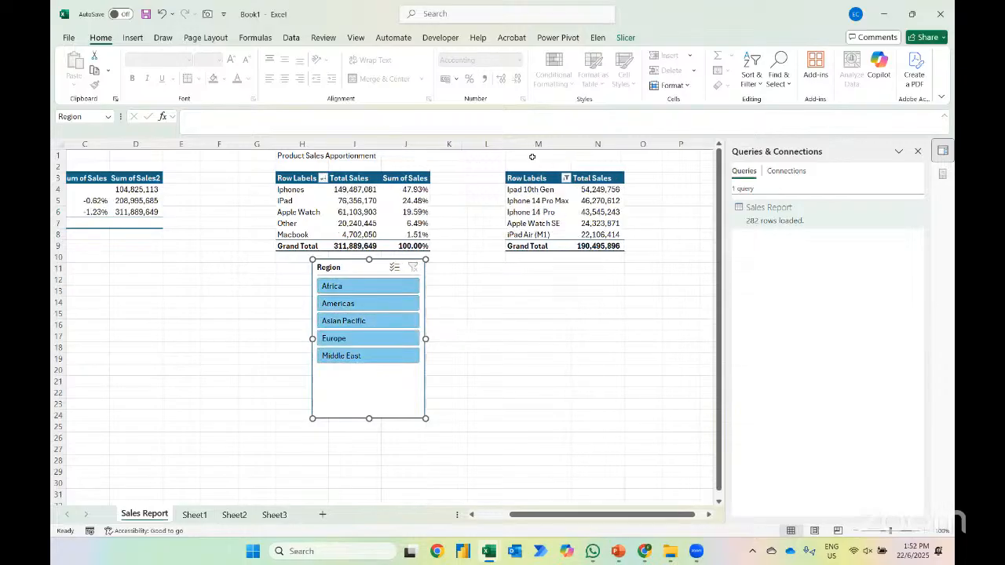
Enter the heading "Top 5 Apple Products Models Sales" in cell M1 above the Models PivotTable
left_click(532, 157)
type("Top")
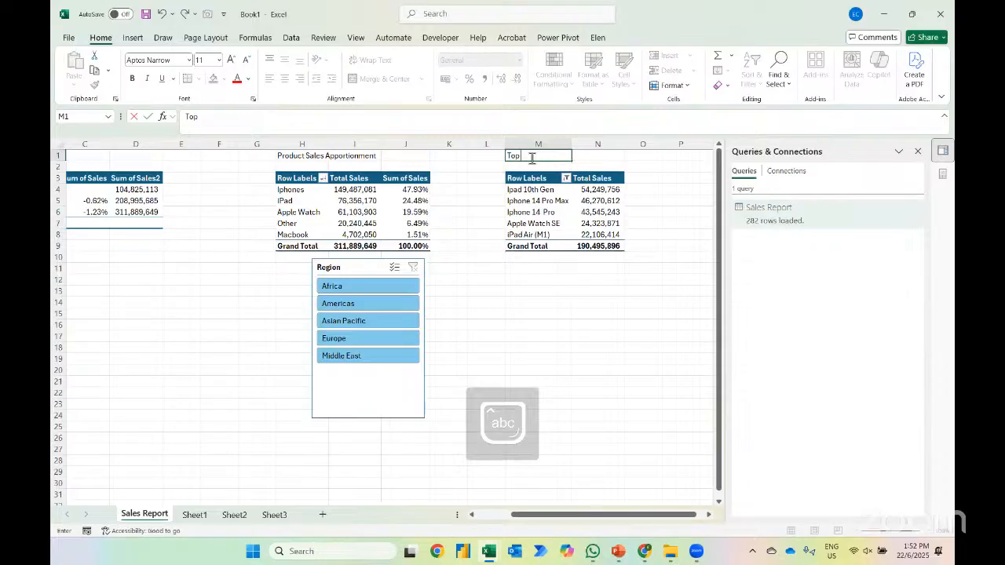
type(" 5 Apple Products")
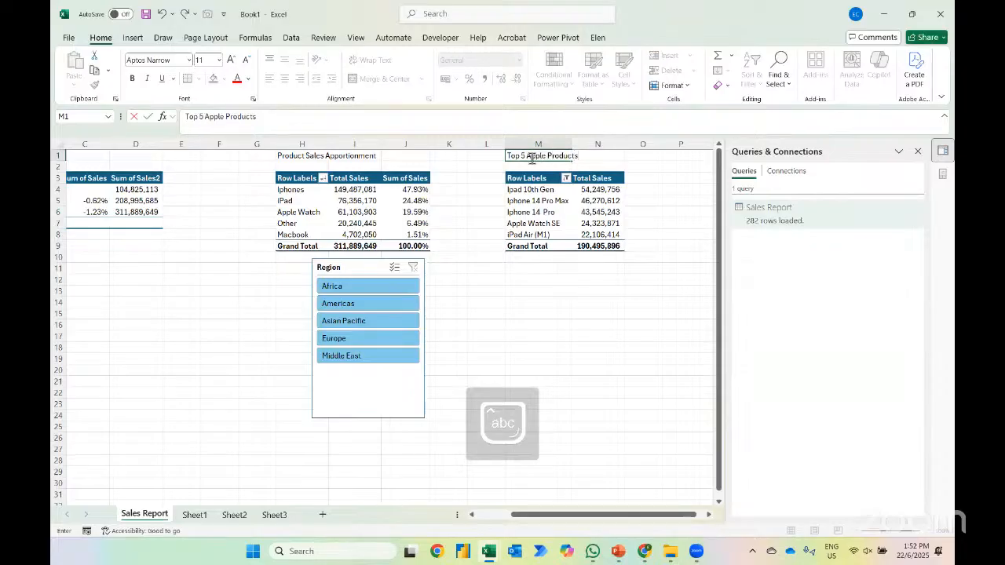
type(" Models")
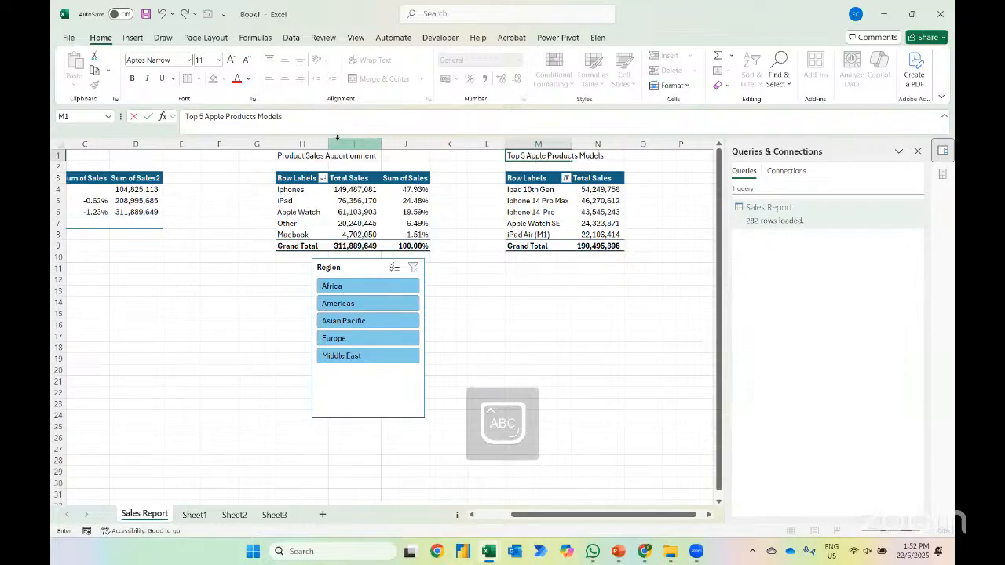
type(" Sales")
Reword the heading in cell M1 to "Top 5 Sales of Apple Products Models"
key("ctrl+shift+Left")
key("Right")
key("Left")
key("F2")
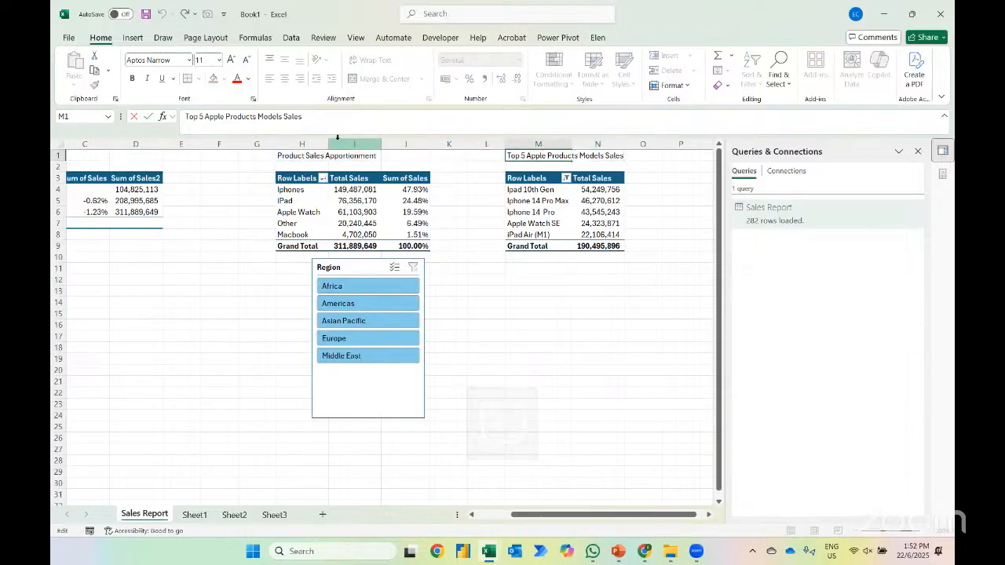
key("ctrl+shift+Left")
key("ctrl+x")
key("Return")
key("Up")
key("F2")
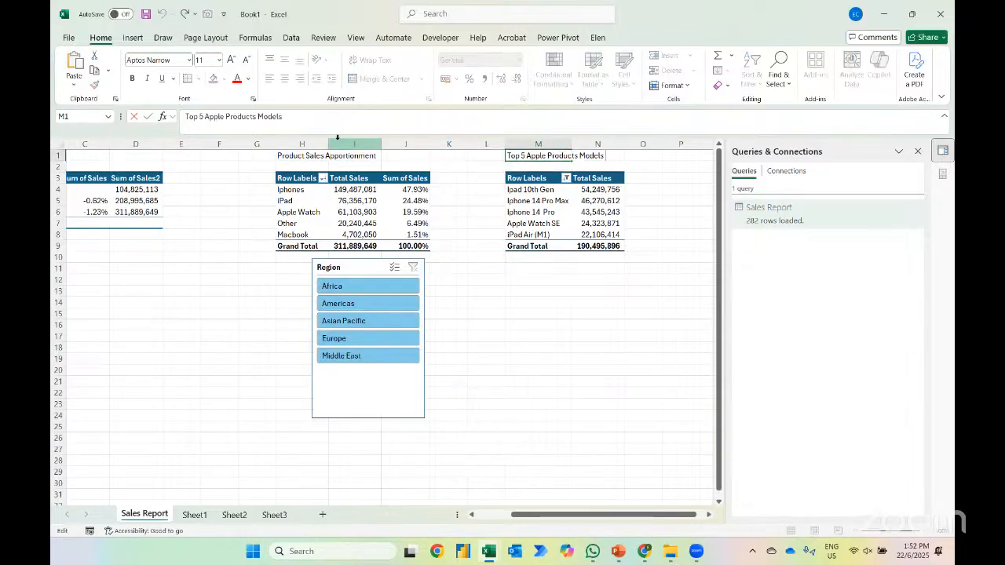
key("ctrl+v")
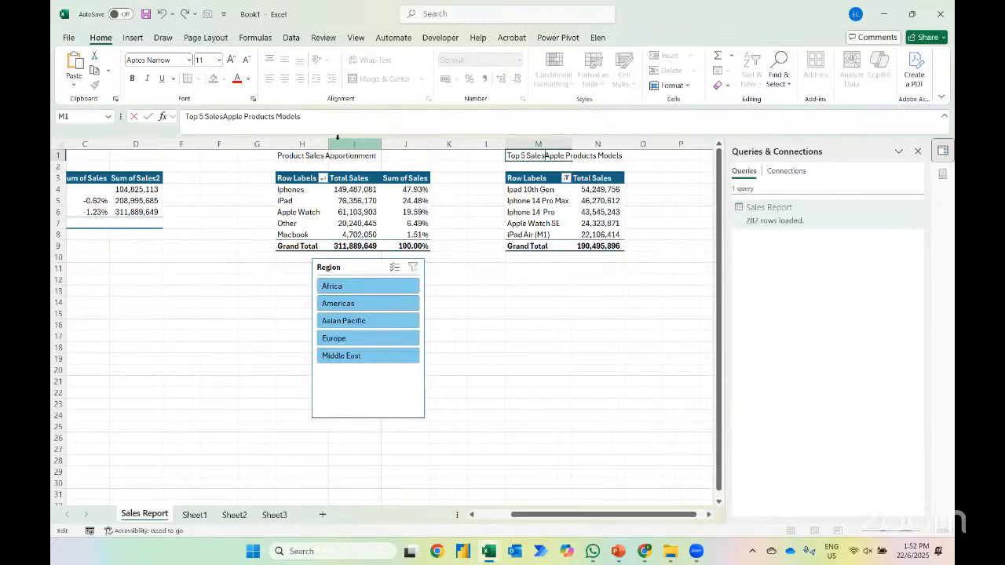
type("of")
key("Return")
key("Up")
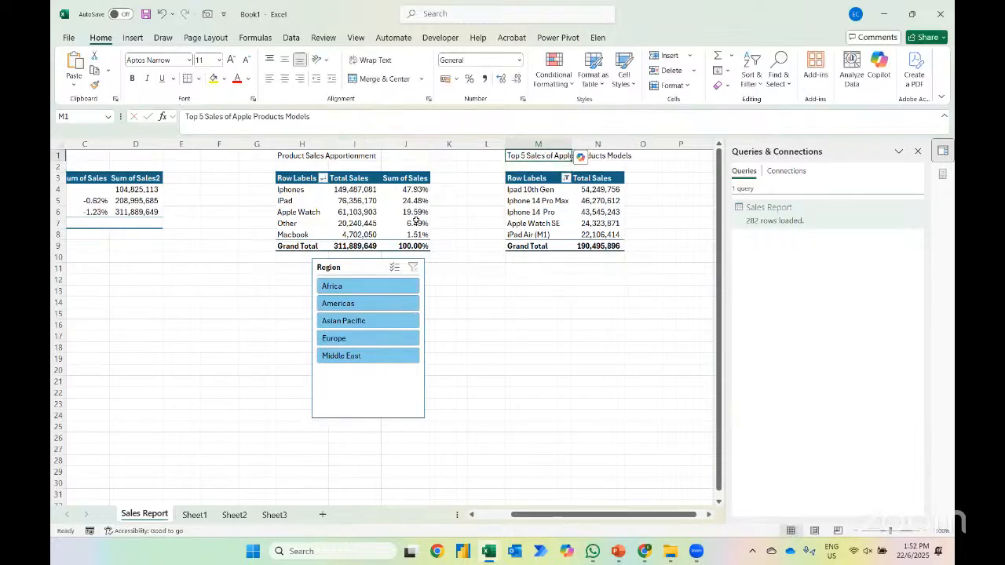
Switch to File Explorer to check the April, May and June 2024 sales report files, and return to the Sales Report sheet in Excel
scroll(460, 288, "left", 3)
scroll(518, 289, "left", 1)
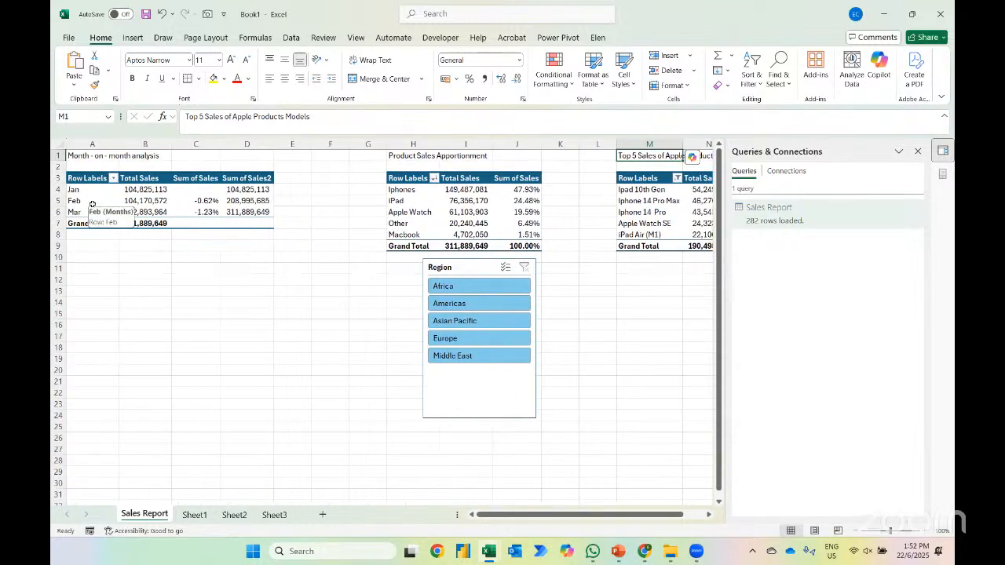
key("alt+Tab")
key("alt+Tab")
key("alt+Tab")
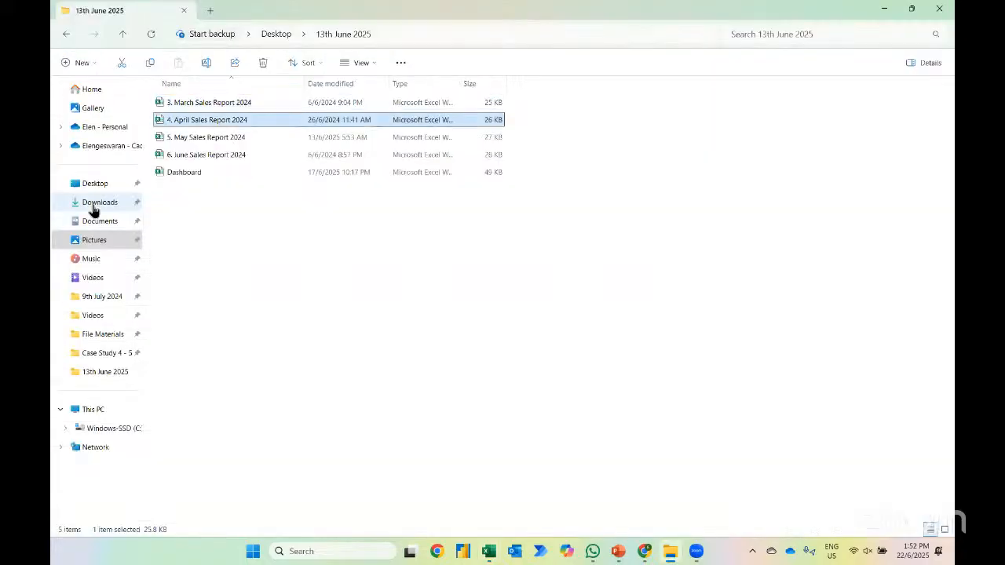
key("Down")
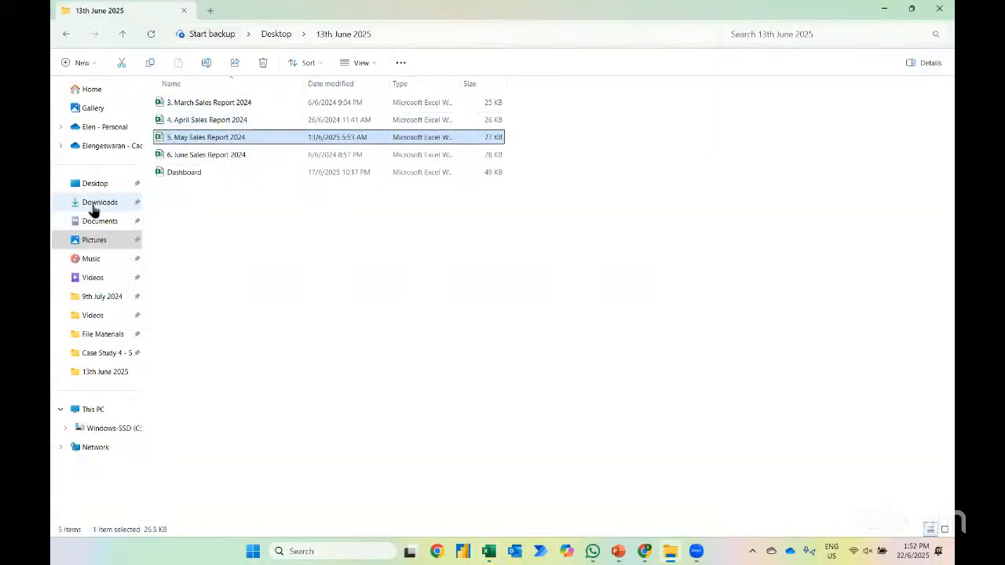
key("Down")
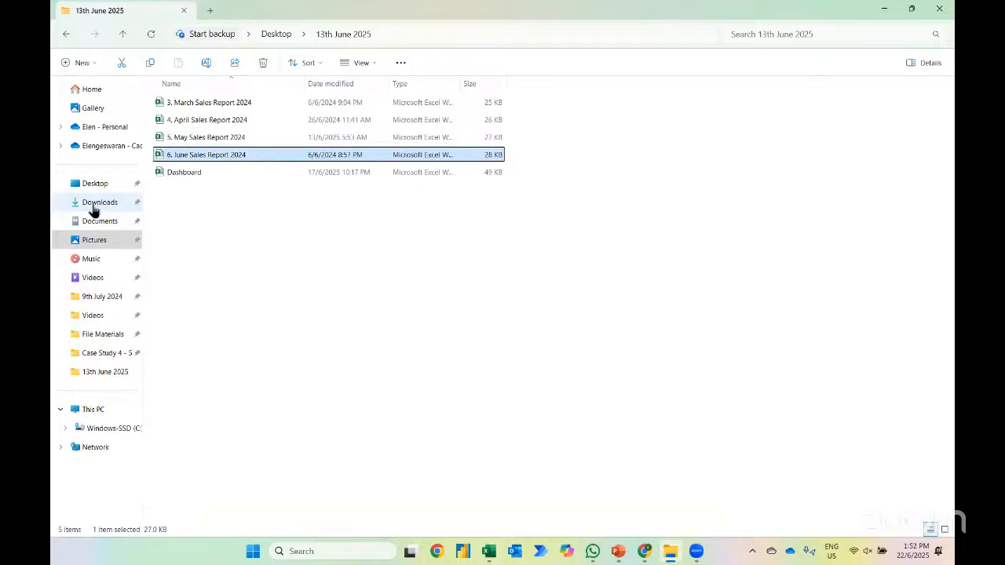
key("alt+Tab")
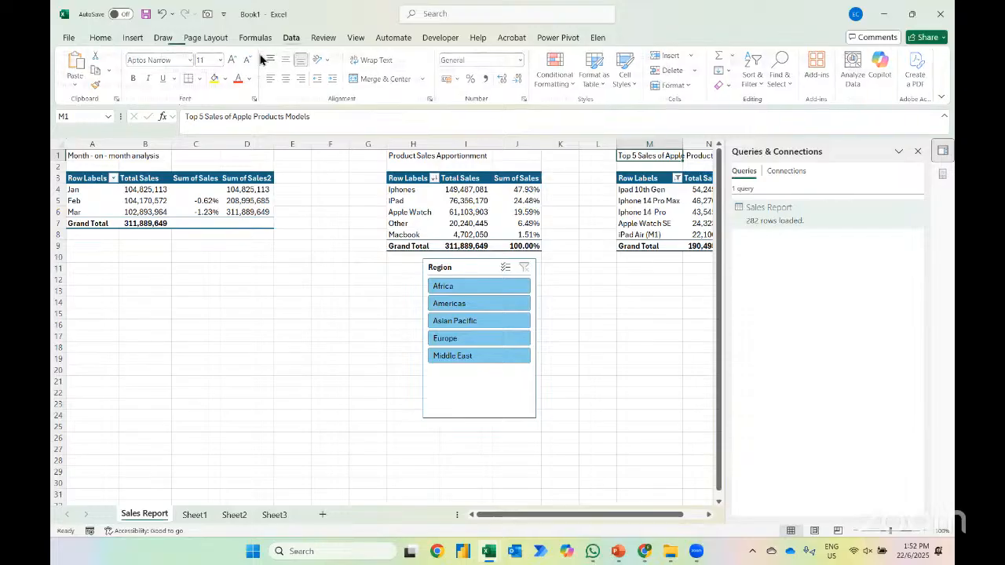
Open the Get Data options for the workbook
left_click(74, 75)
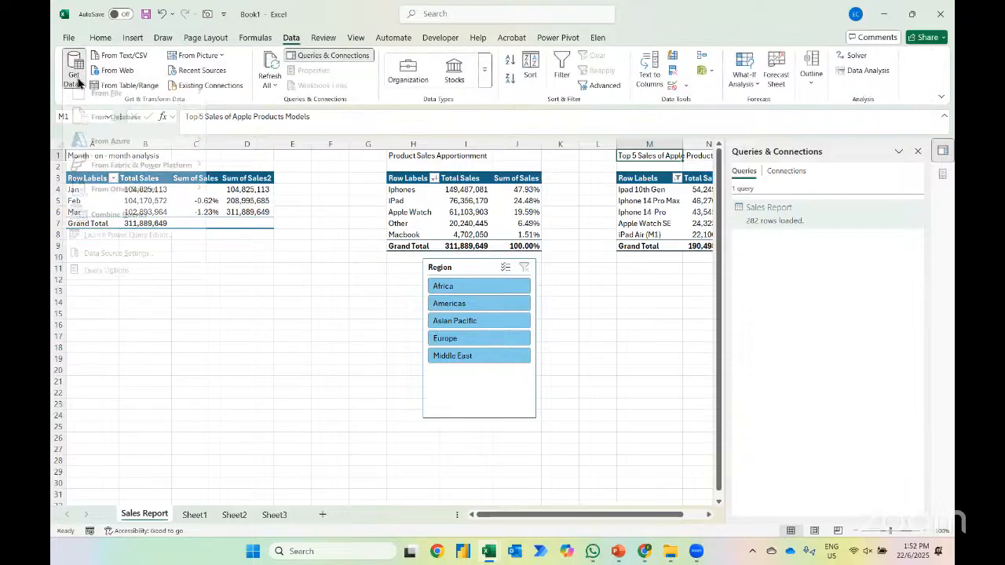
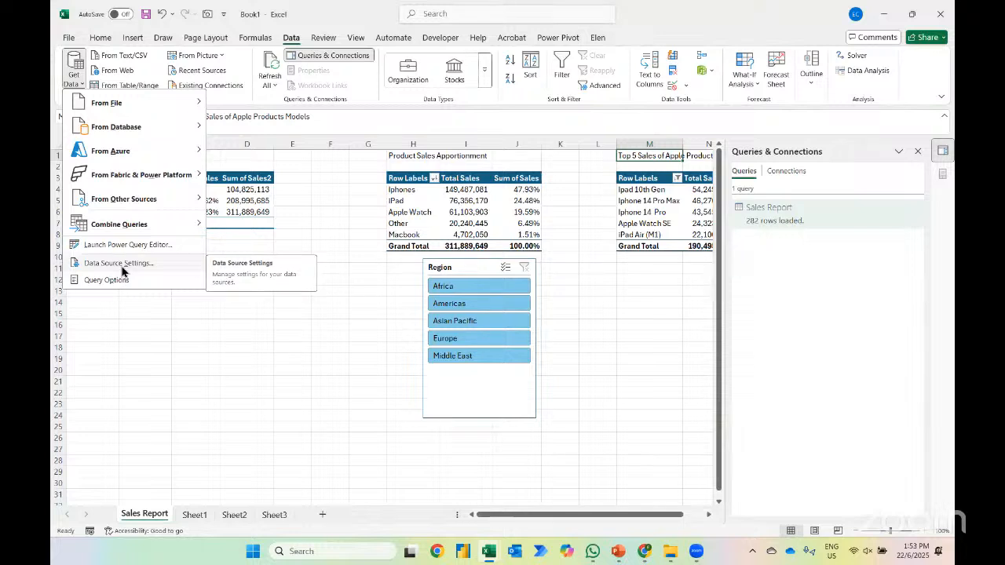
Change the workbook query's data source to the Excel file "4. April Sales Report 2024" in the data source settings
left_click(122, 264)
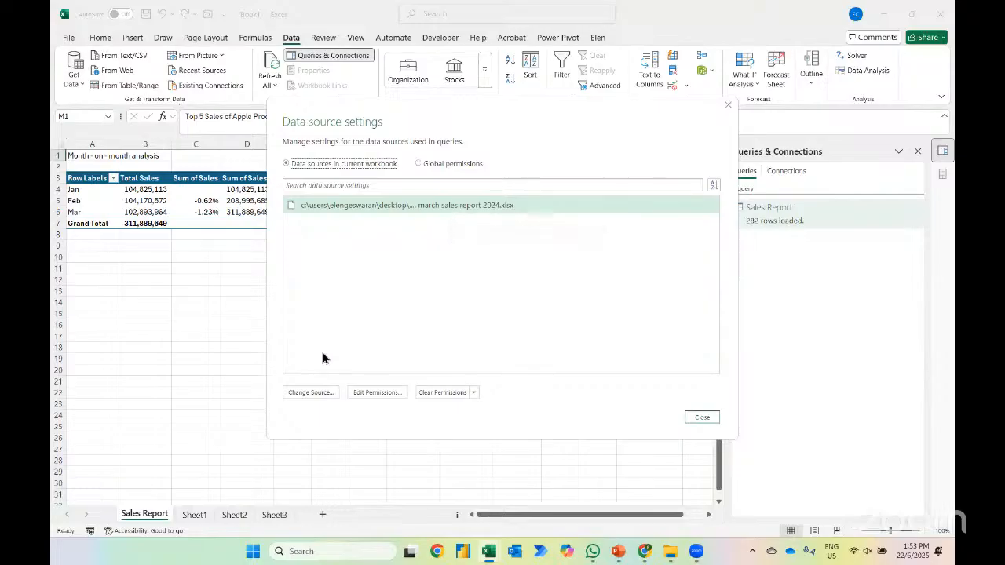
left_click(318, 395)
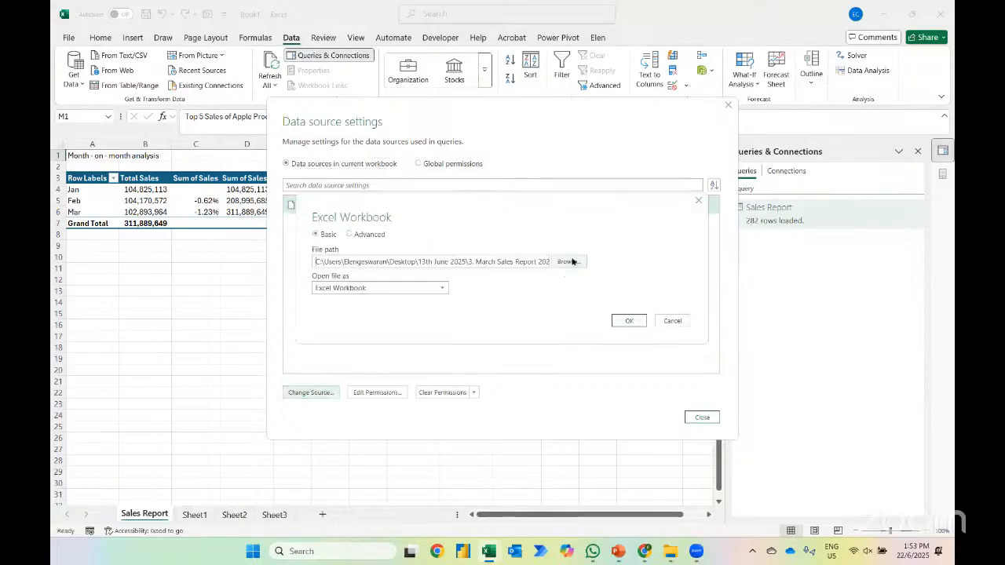
left_click(571, 261)
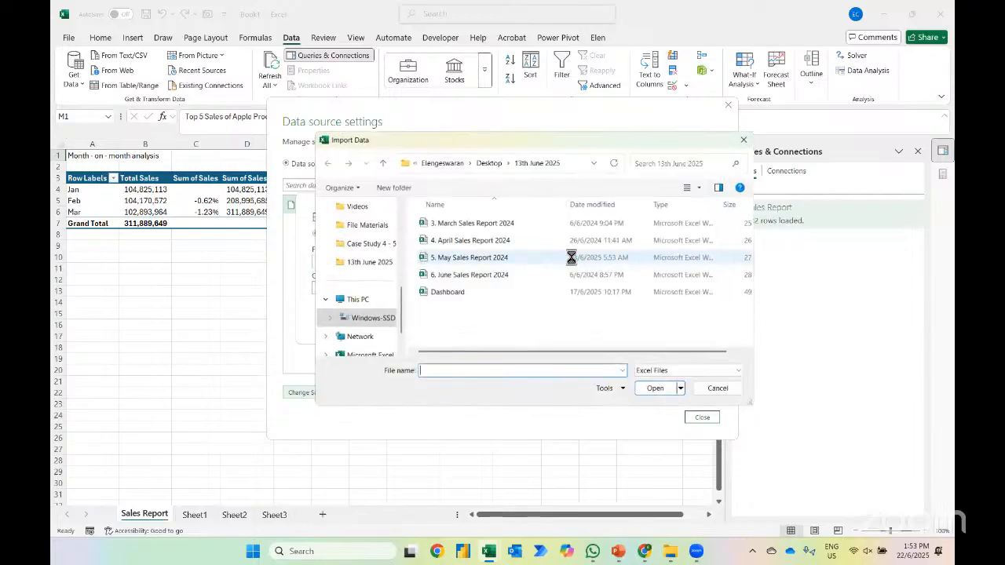
left_click(465, 237)
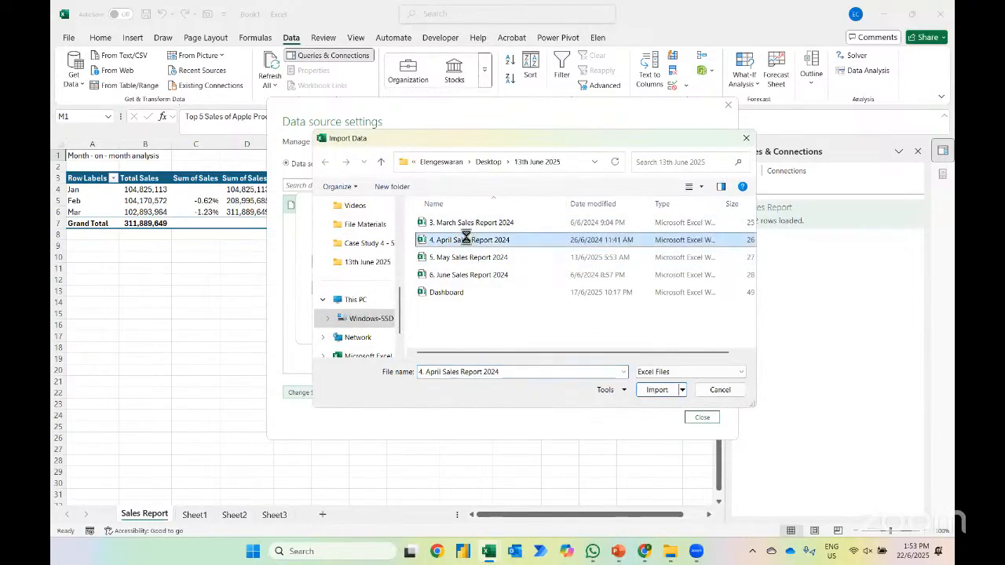
left_click(645, 389)
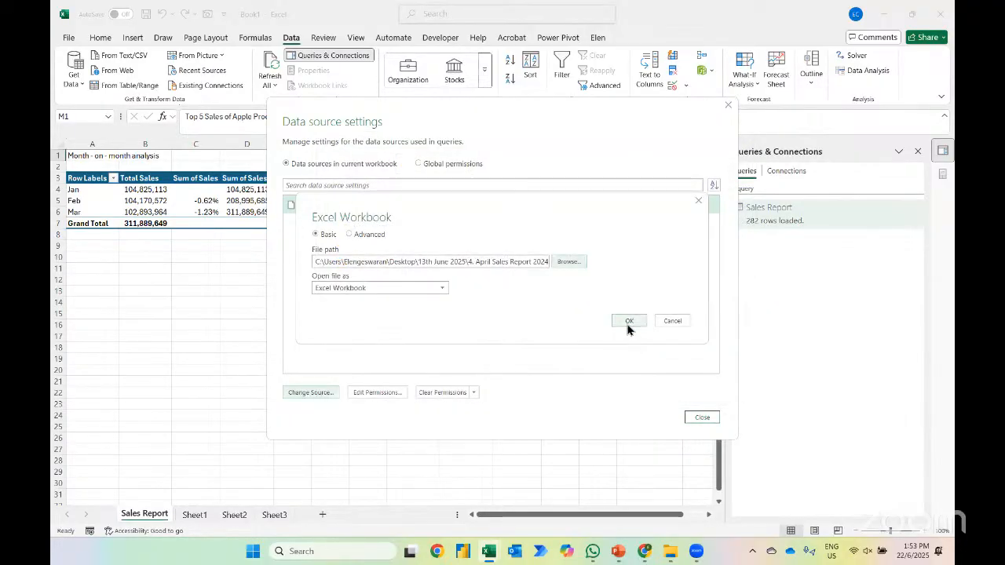
left_click(628, 325)
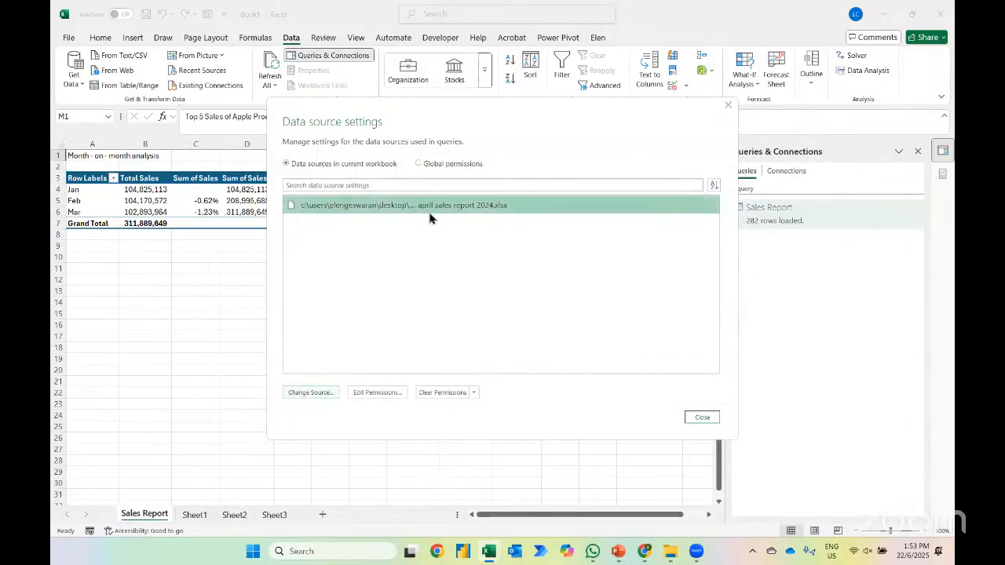
left_click(702, 417)
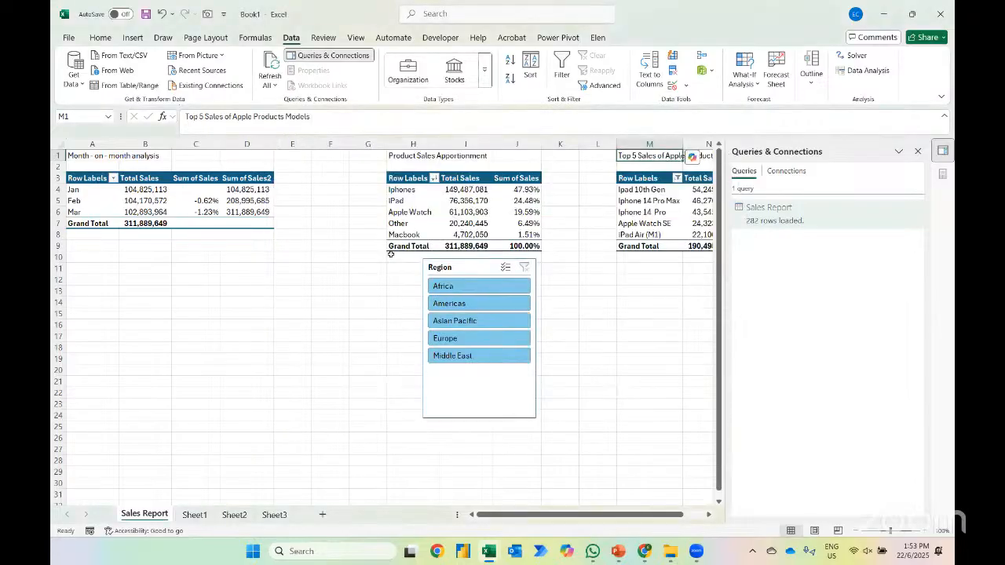
Refresh the month-on-month PivotTable from its changed source and close the PivotTable field list
right_click(164, 193)
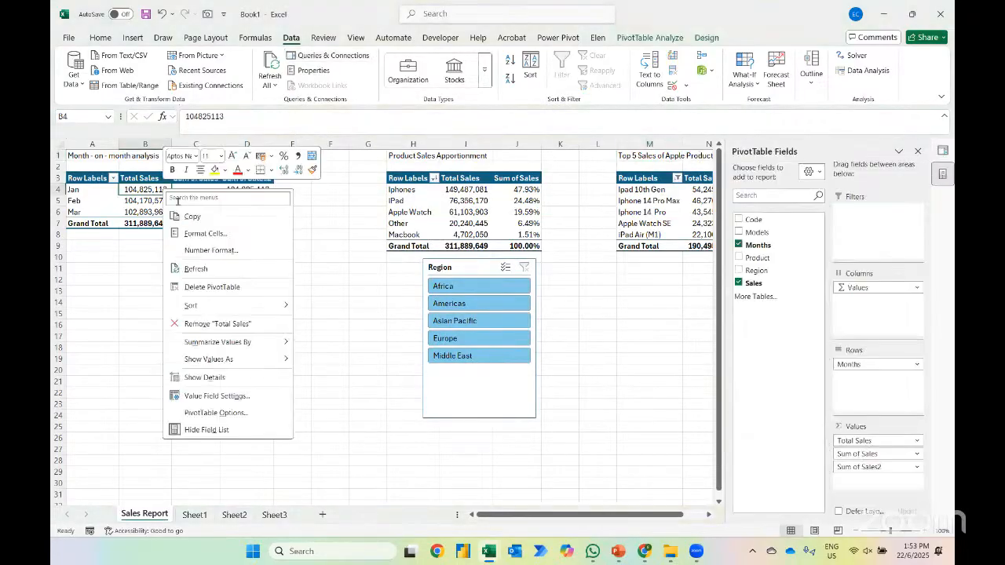
left_click(197, 269)
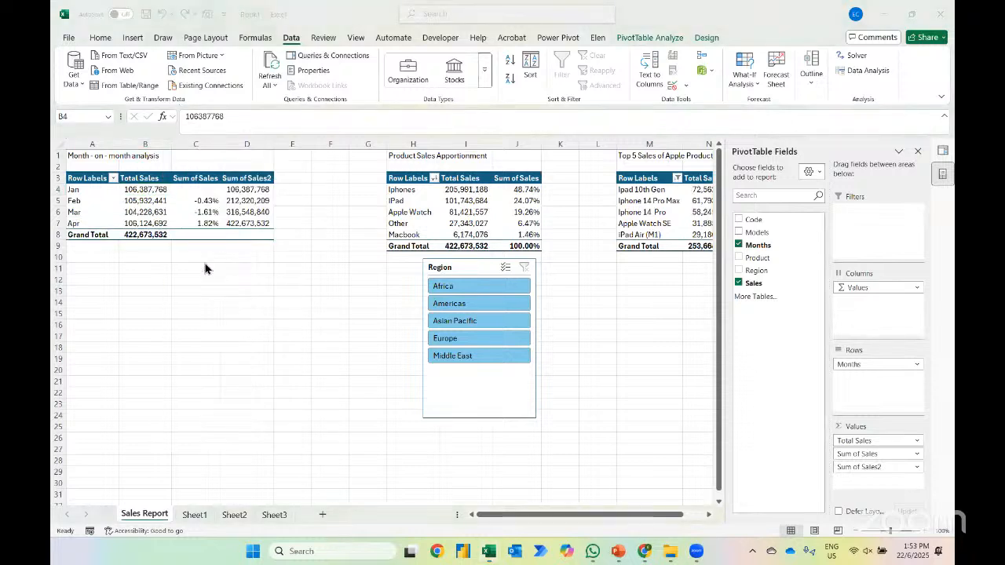
left_click(918, 153)
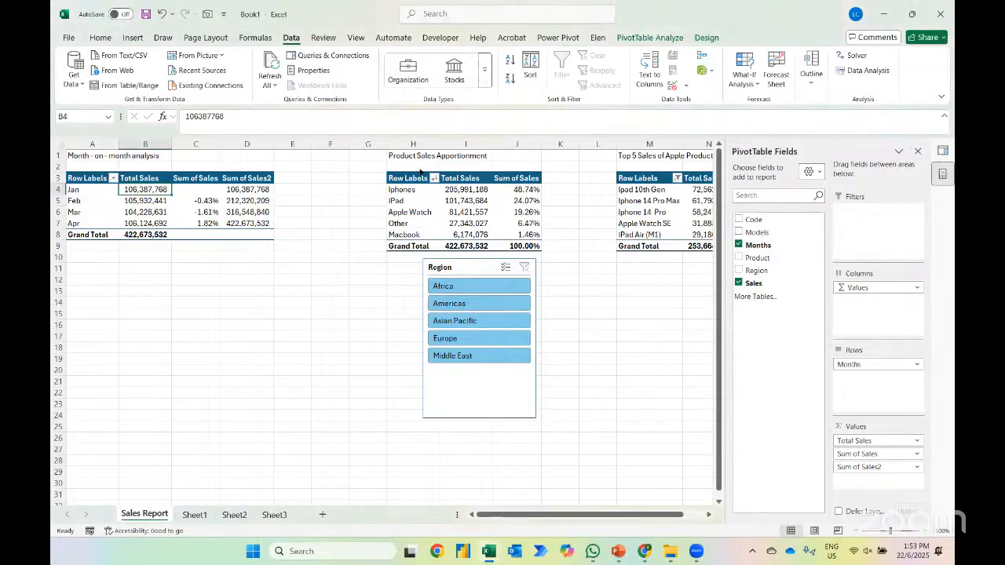
left_click(918, 153)
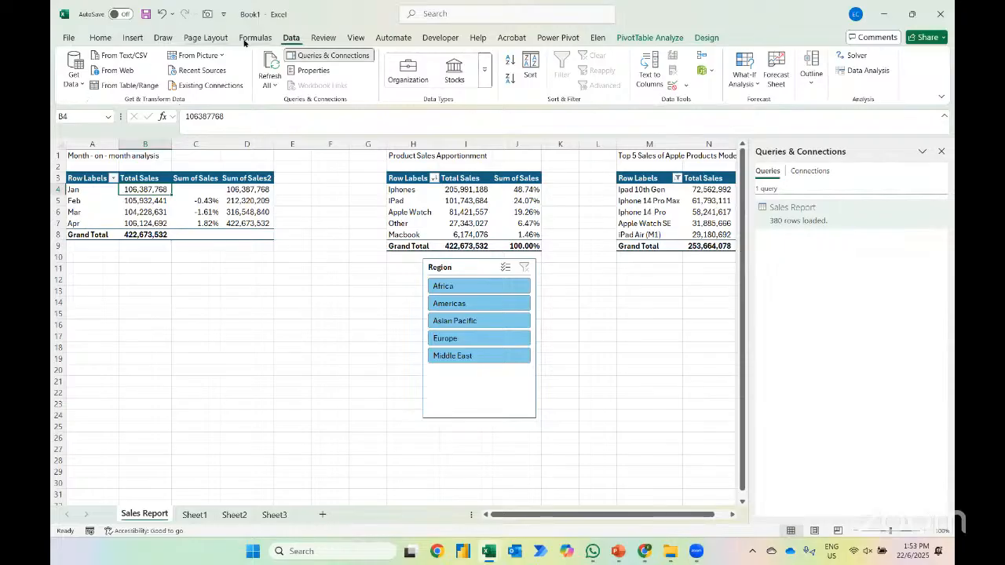
Change the query's data source to the file "5. May Sales Report 2024" and refresh all data in the workbook
left_click(76, 74)
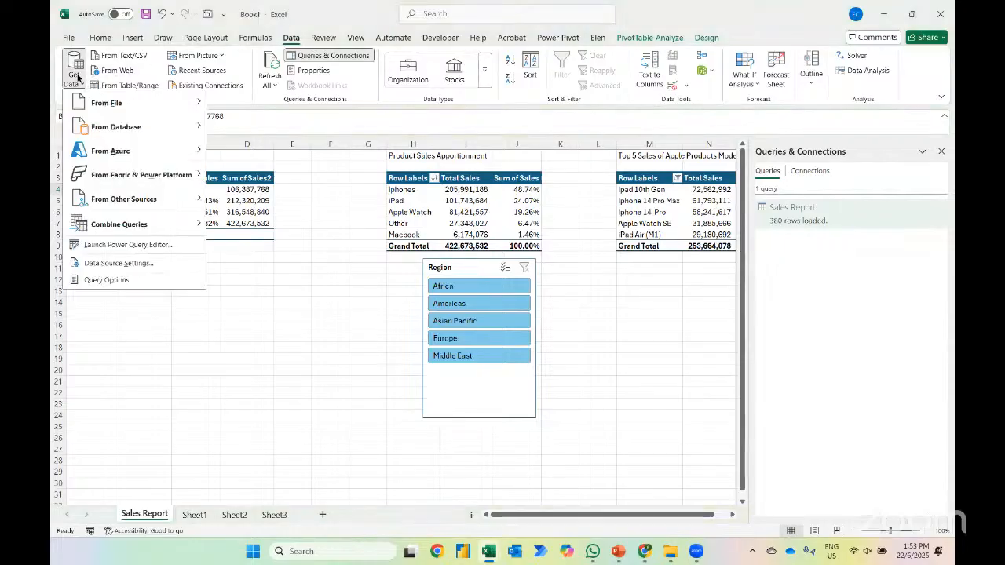
left_click(124, 265)
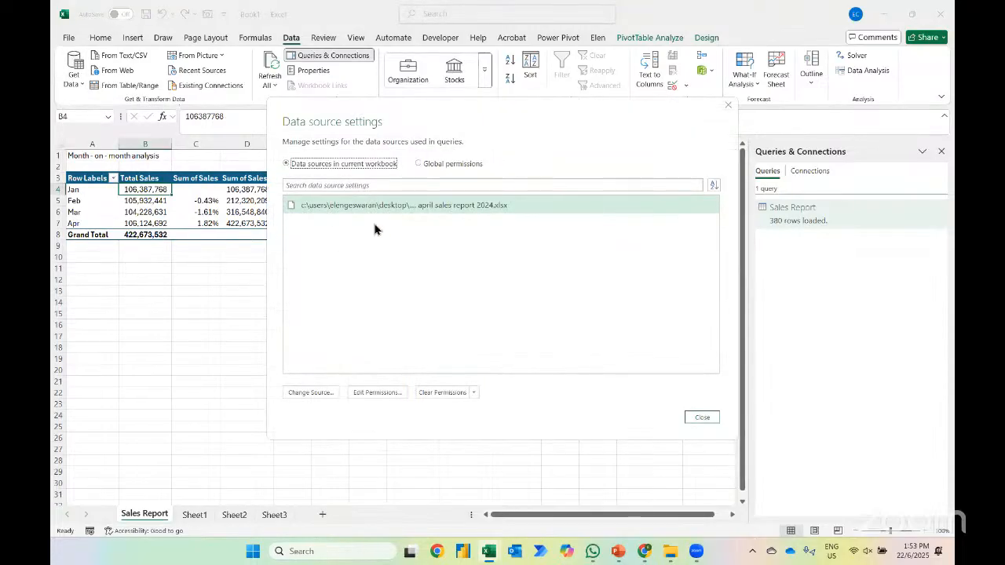
left_click(325, 392)
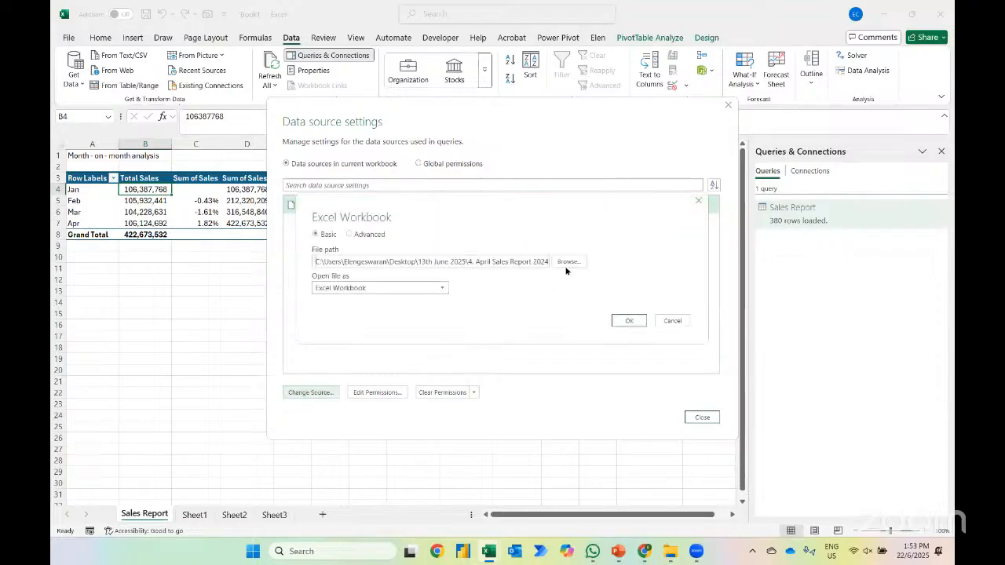
left_click(569, 263)
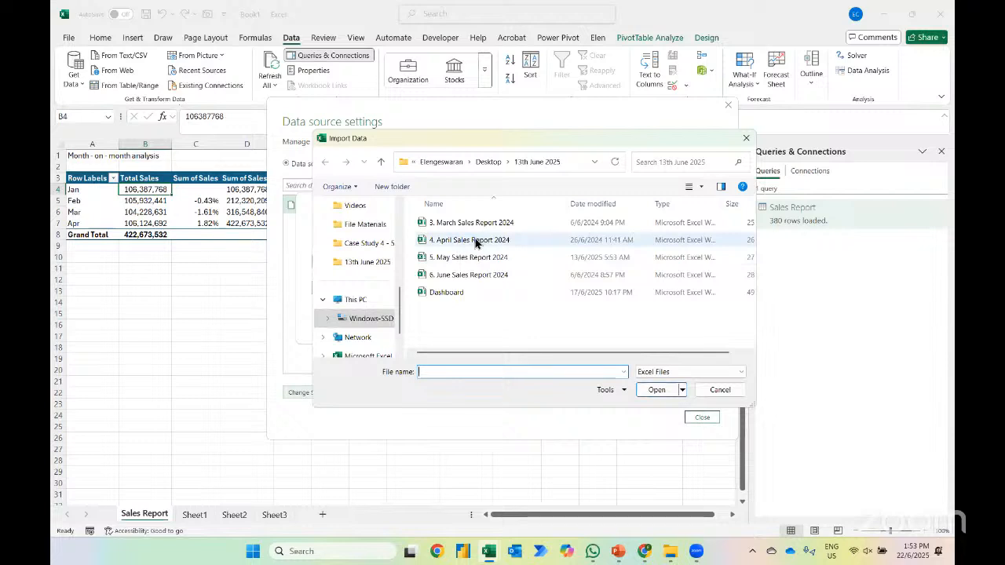
left_click_drag(500, 146, 505, 285)
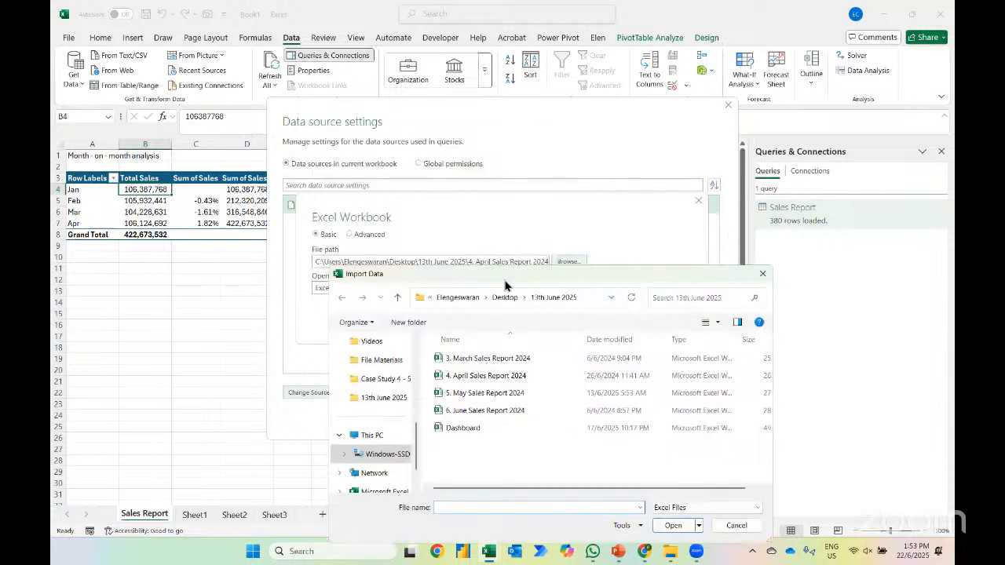
left_click(487, 392)
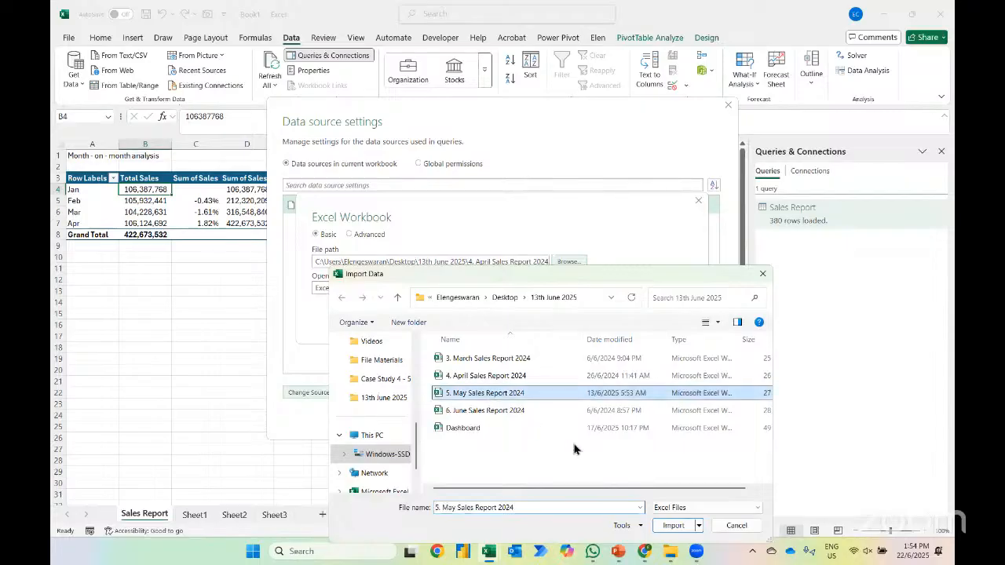
left_click(668, 525)
left_click(633, 320)
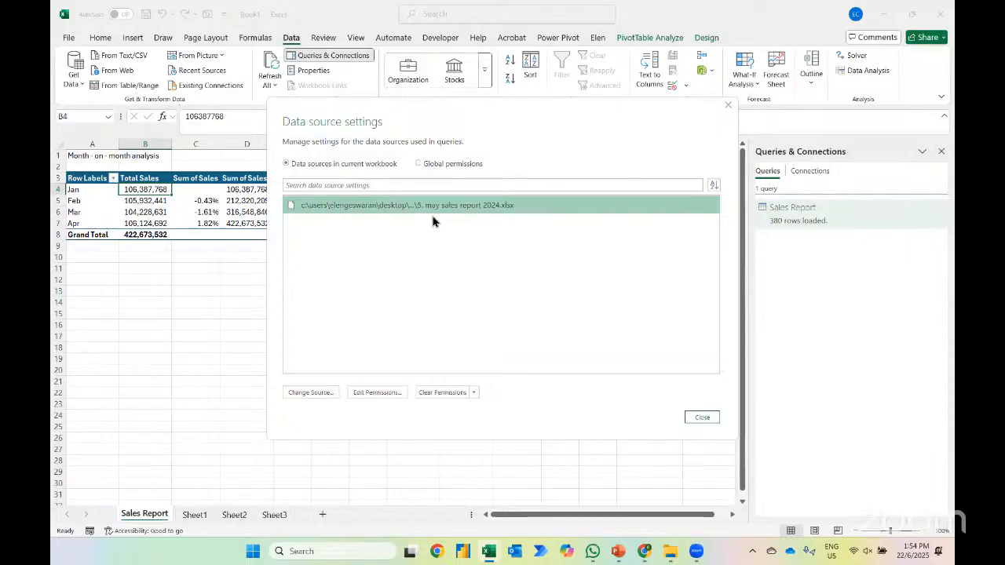
left_click(701, 417)
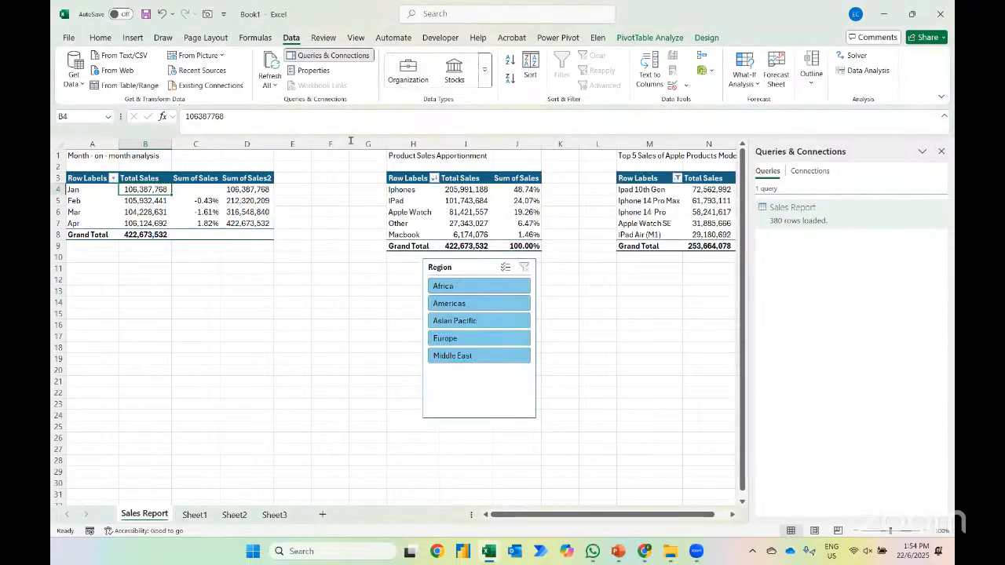
left_click(270, 67)
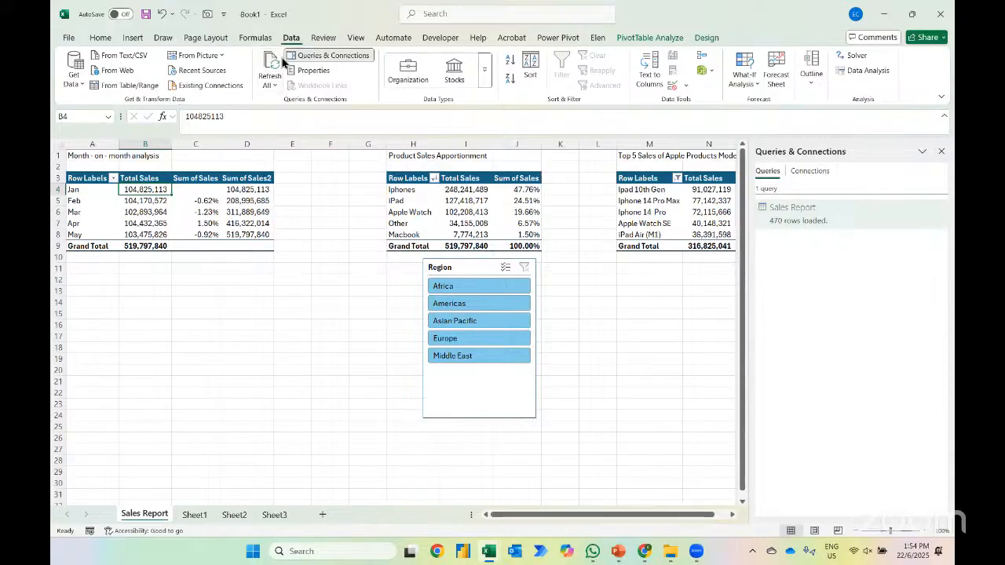
Change the query's data source to the file "6. June Sales Report 2024" and refresh all data in the workbook
left_click(72, 82)
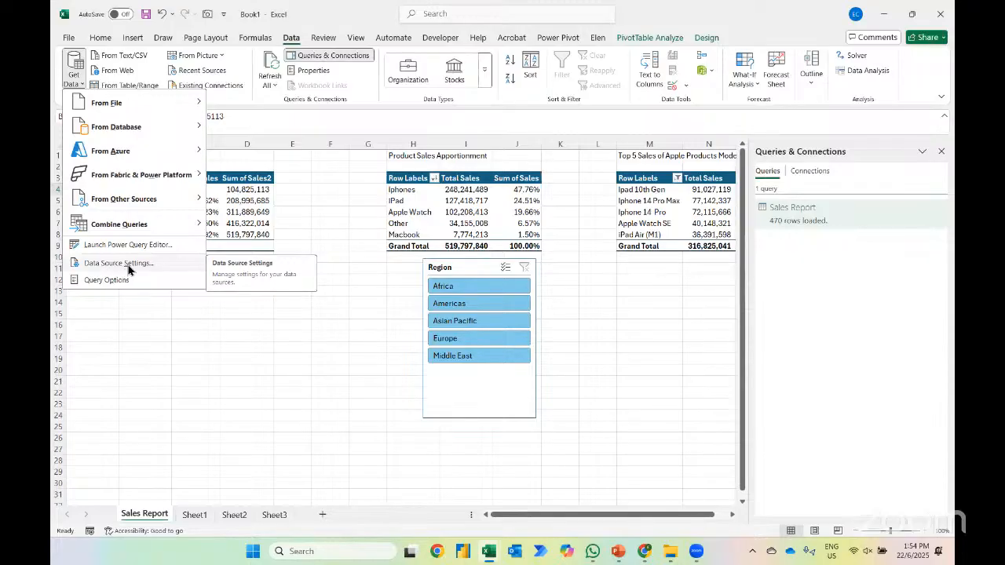
left_click(120, 263)
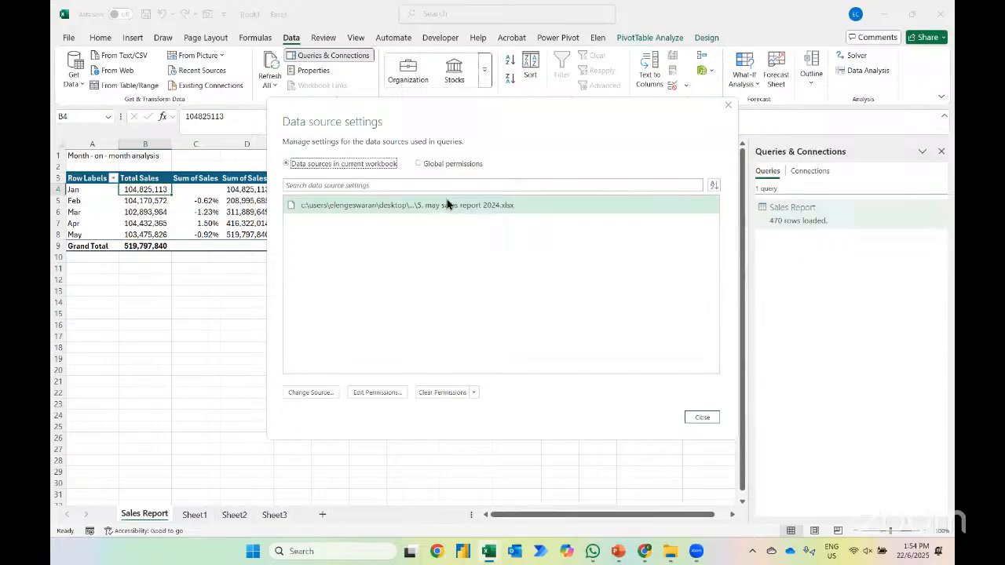
left_click(326, 391)
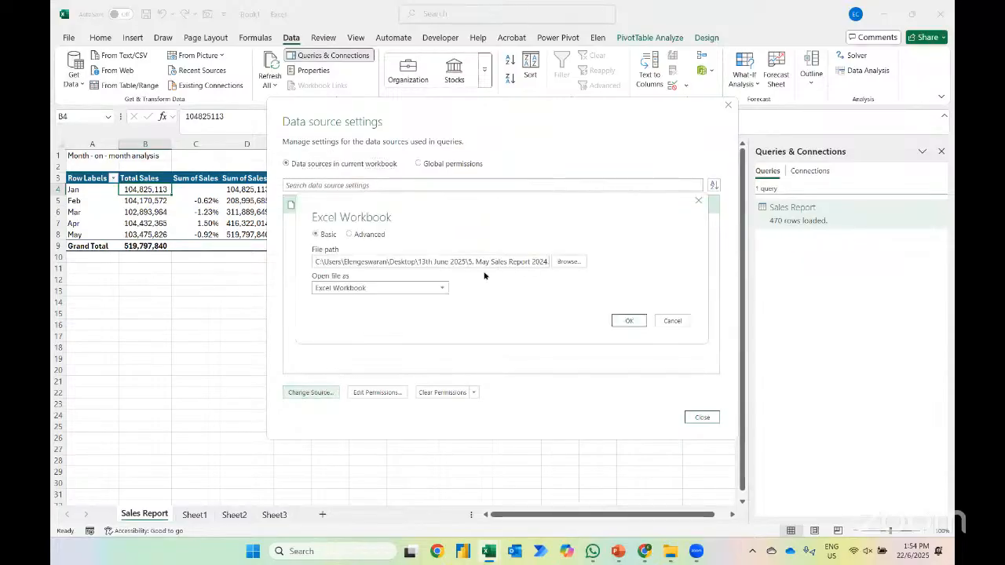
left_click(562, 263)
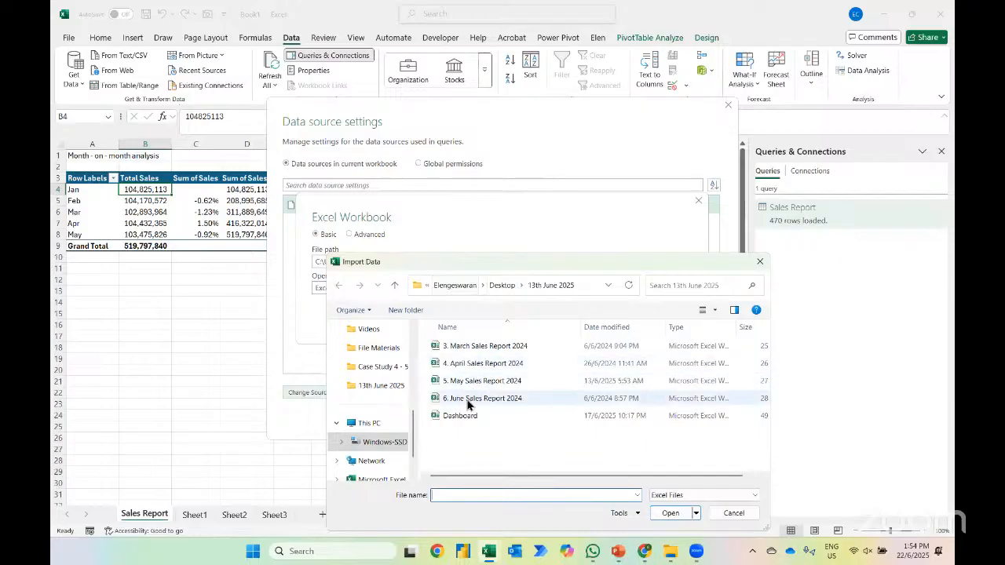
left_click(468, 401)
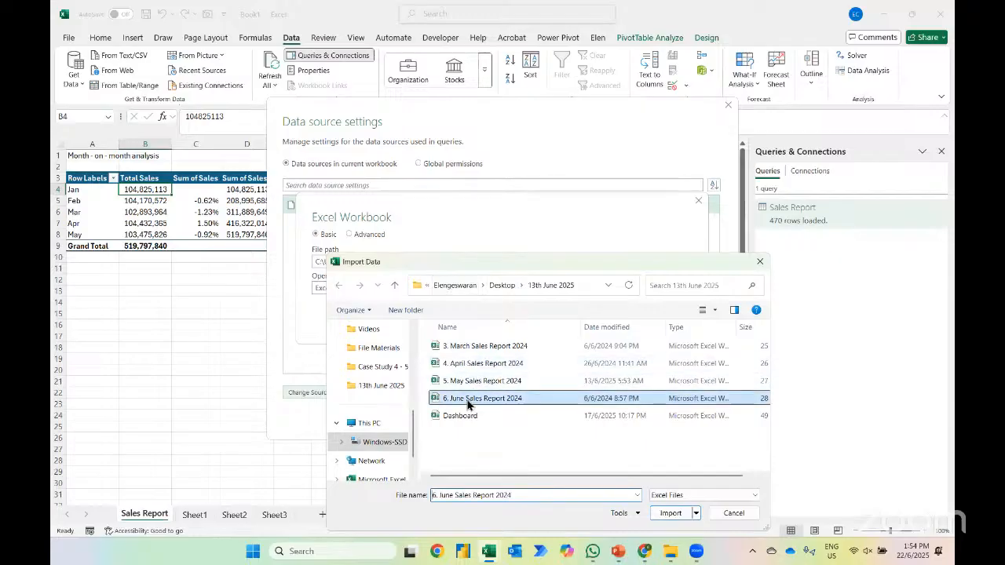
left_click(670, 515)
left_click(624, 320)
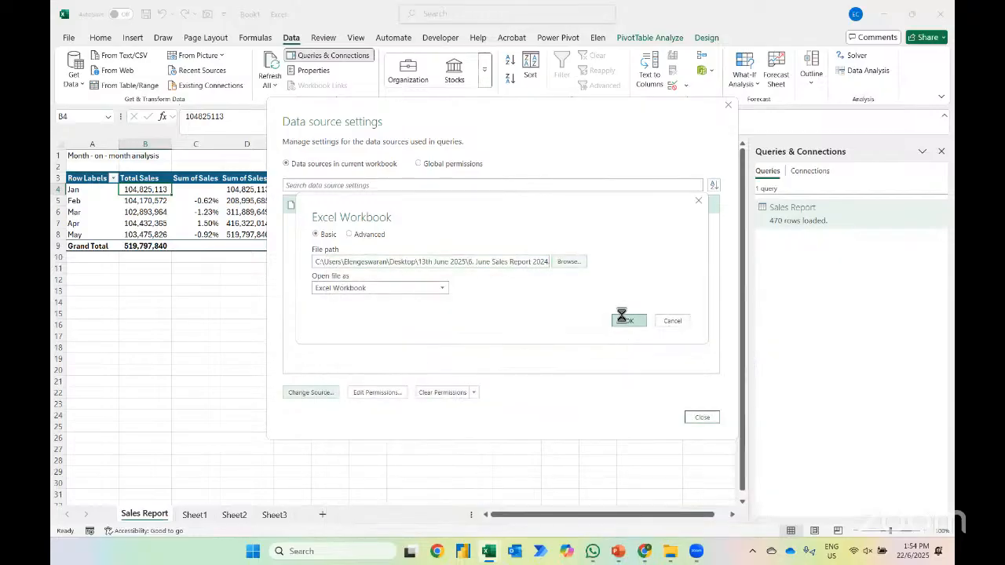
left_click(701, 417)
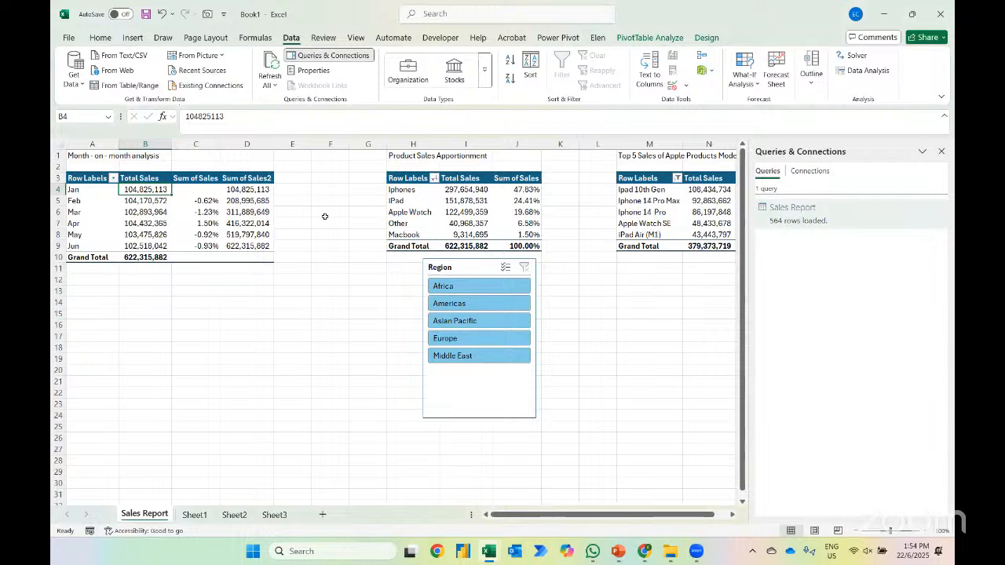
left_click(942, 151)
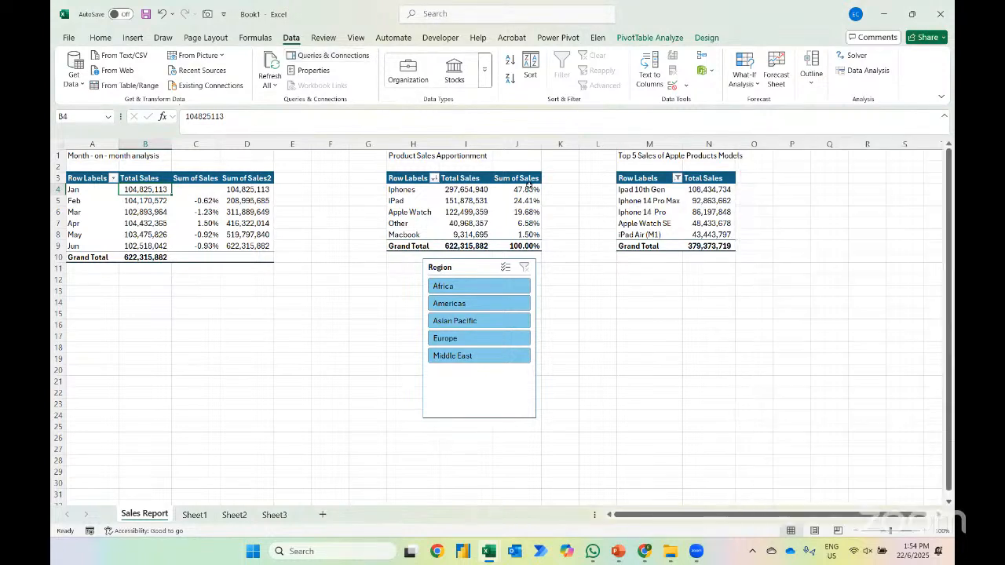
Filter the PivotTables with the Region slicer by Africa, Americas, Asian Pacific, Europe and Middle East in turn
left_click(451, 288)
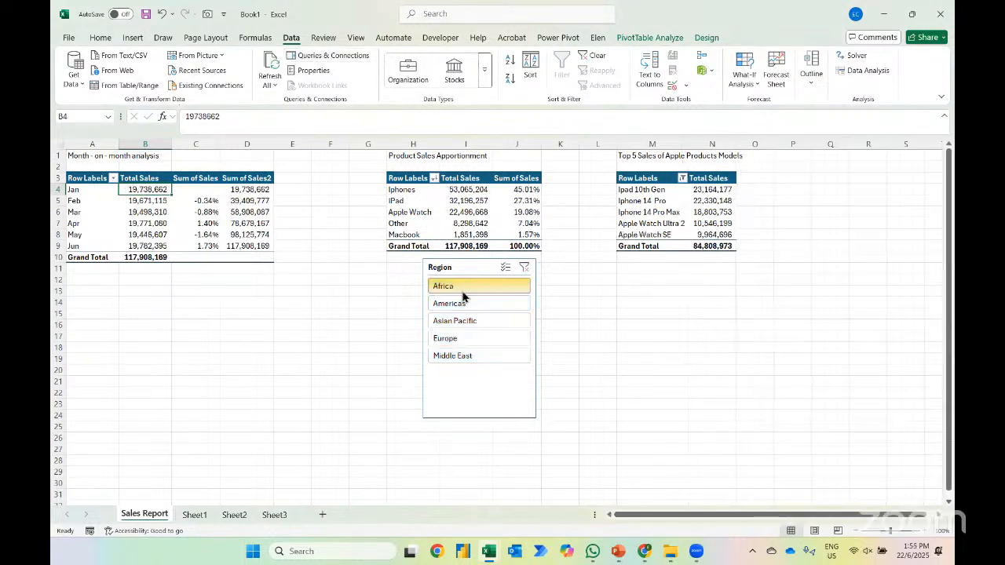
left_click(456, 306)
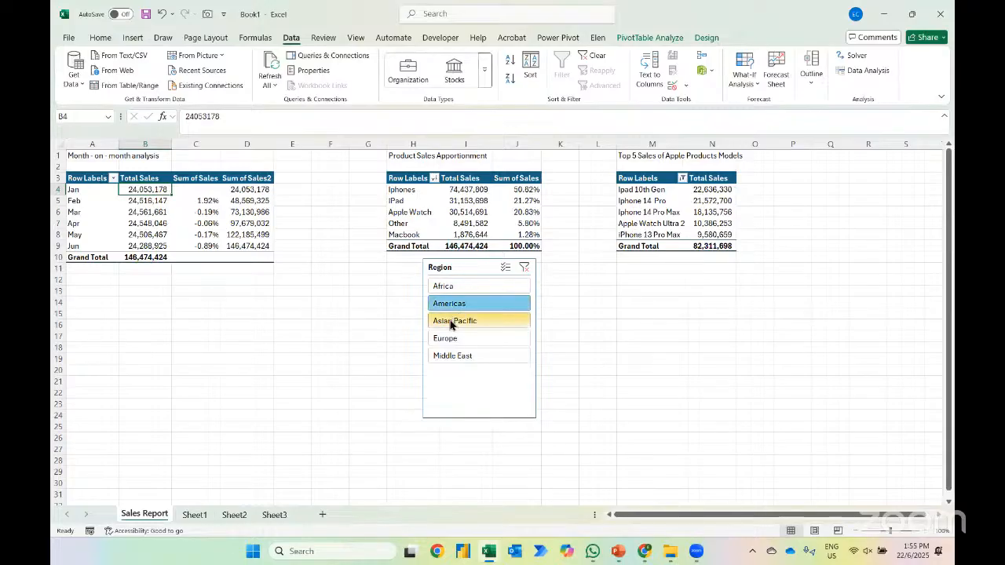
left_click(453, 322)
left_click(448, 338)
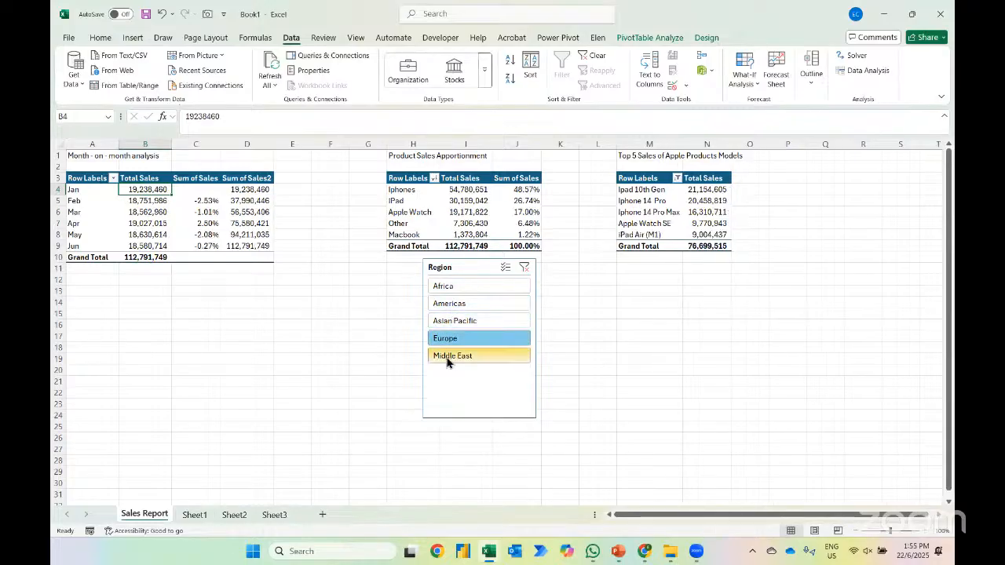
left_click(448, 357)
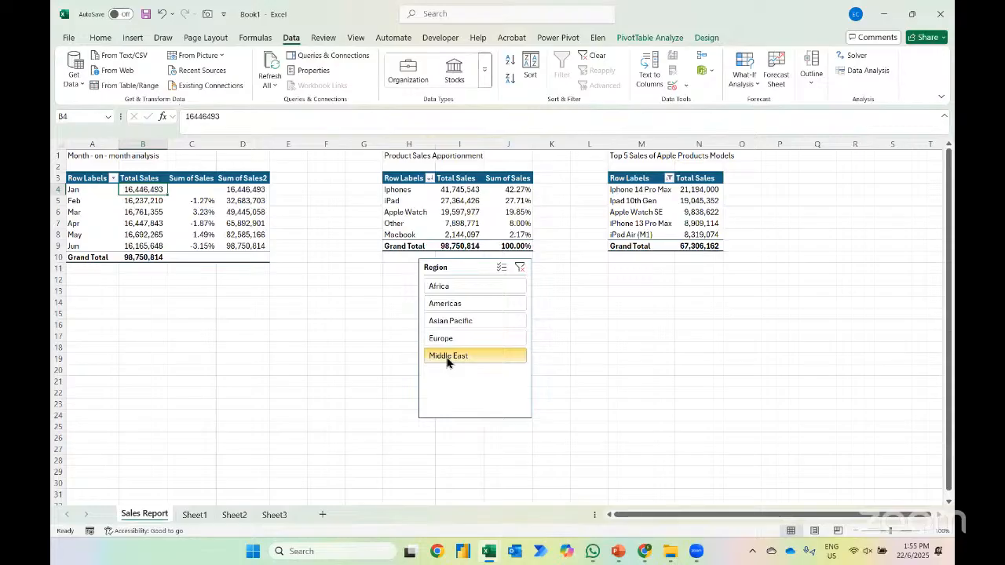
Switch to the March Sales Report workbook and look through its regional sheets from AMERICAS back to APAC
key("alt+Tab")
key("alt+Tab")
key("alt+Tab")
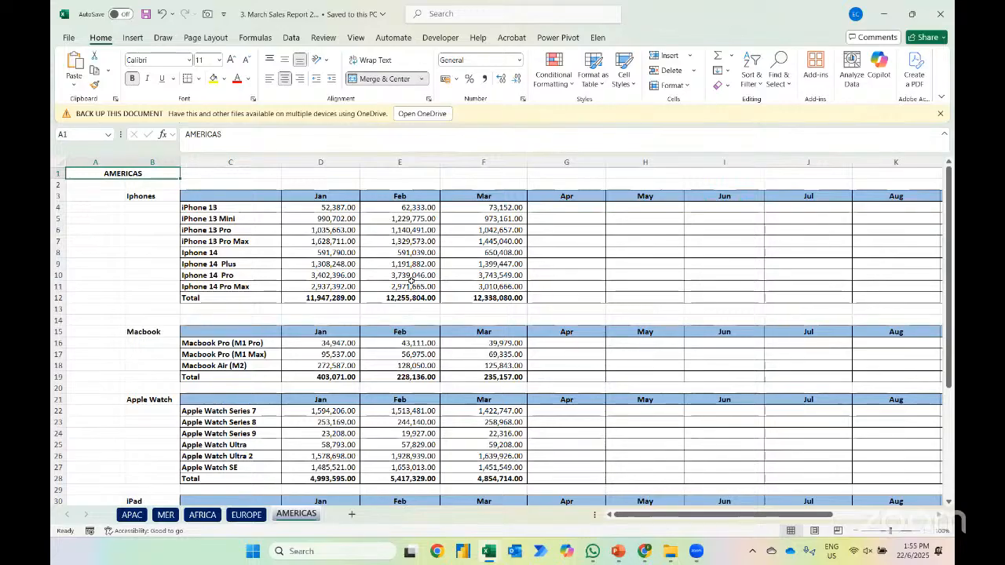
scroll(365, 398, "down", 2)
key("ctrl+Page_Up")
key("ctrl+Page_Up")
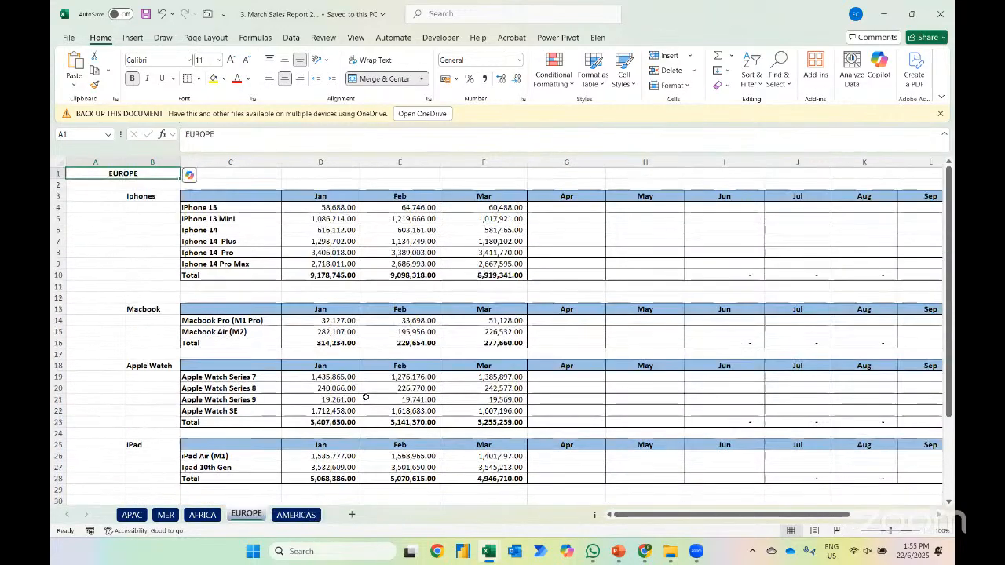
key("ctrl+Page_Up")
key("ctrl+Page_Up")
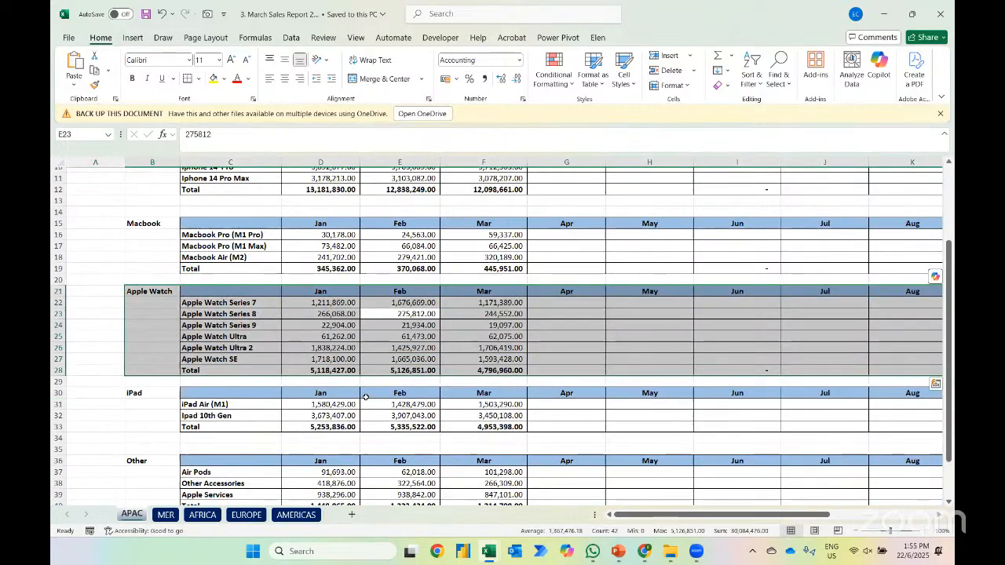
Return to the Book1 workbook and rename the month-on-month PivotTable's Sum of Sales header to Trending
scroll(433, 246, "up", 4)
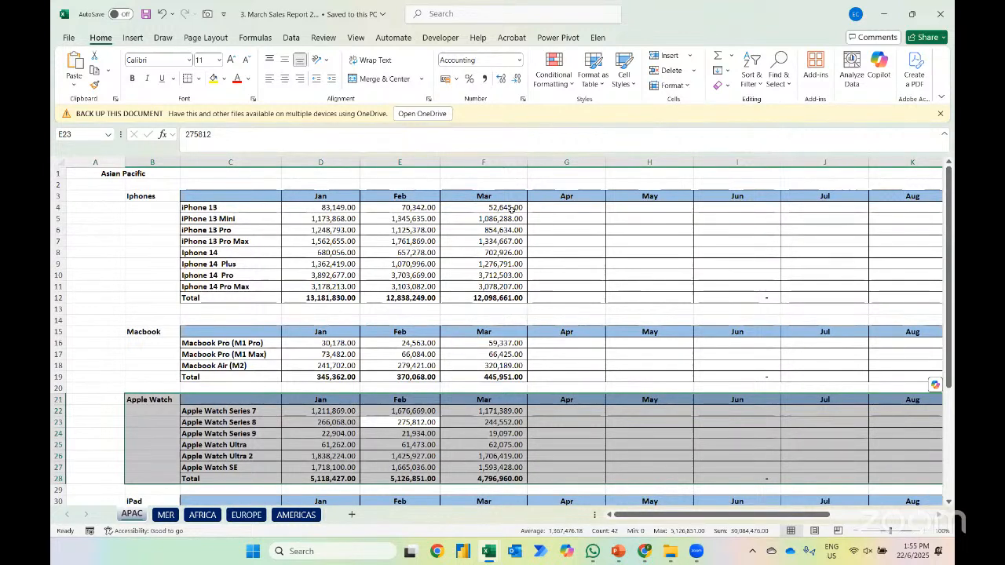
key("alt+Tab")
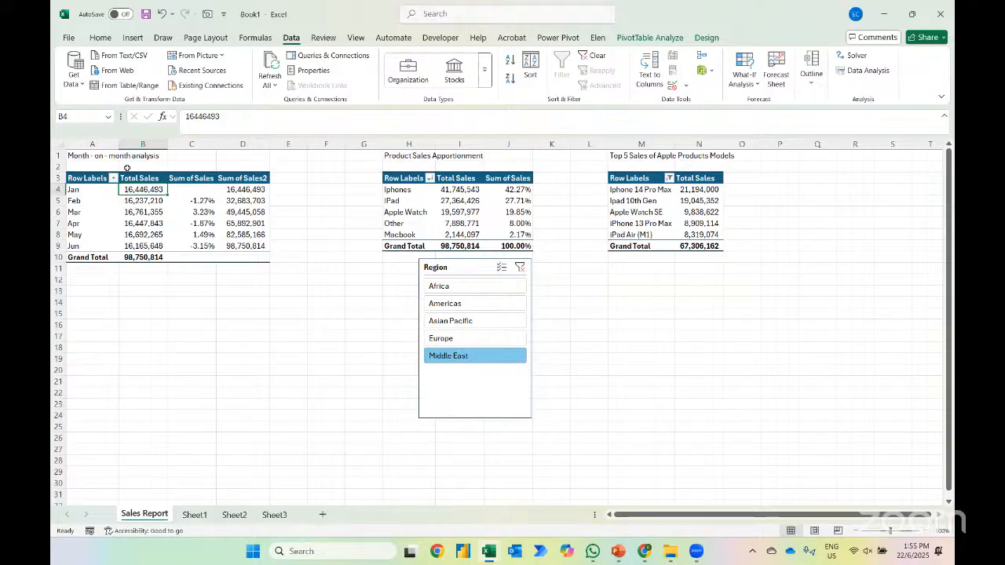
key("Up")
key("Right")
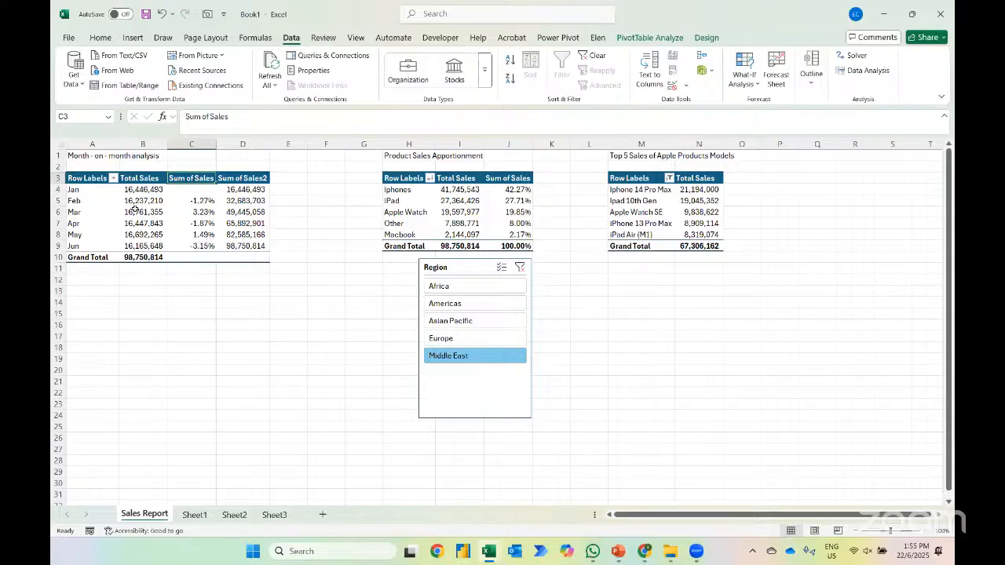
type("Tren")
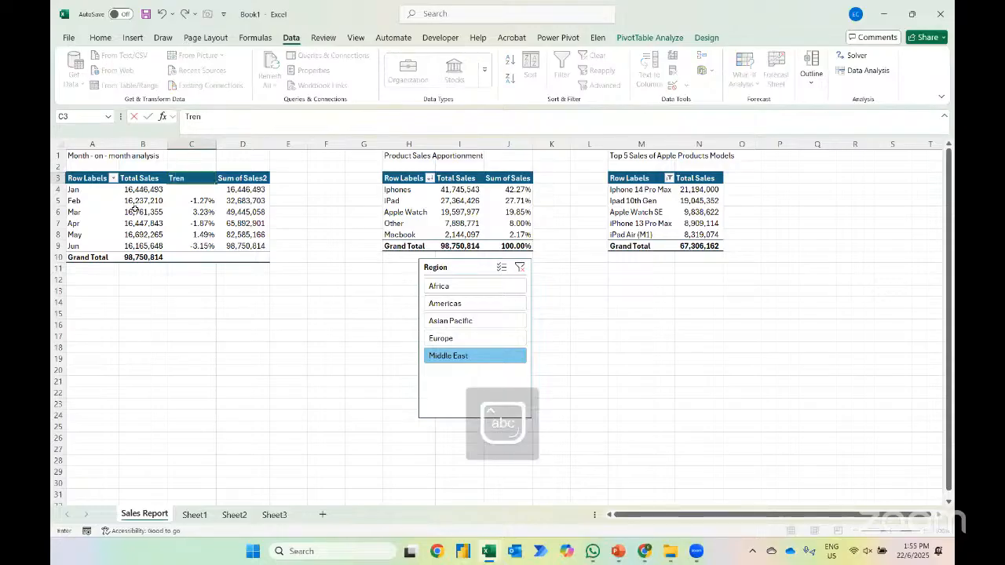
type("ding")
key("Tab")
Rename the Sum of Sales2 header to Cumulative Sales and autofit its column width
type("C")
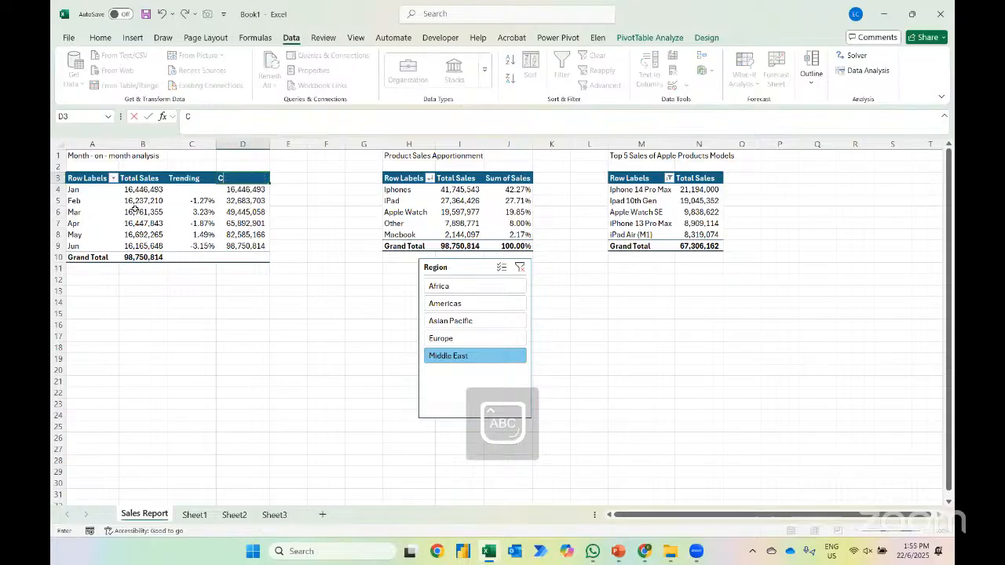
type("umulati")
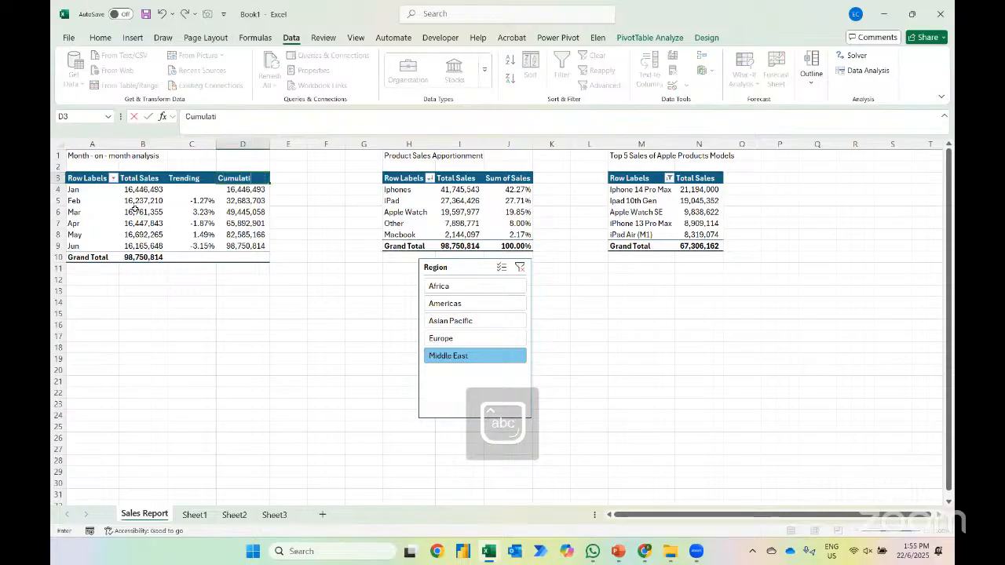
type("ve Sales")
key("ctrl+Return")
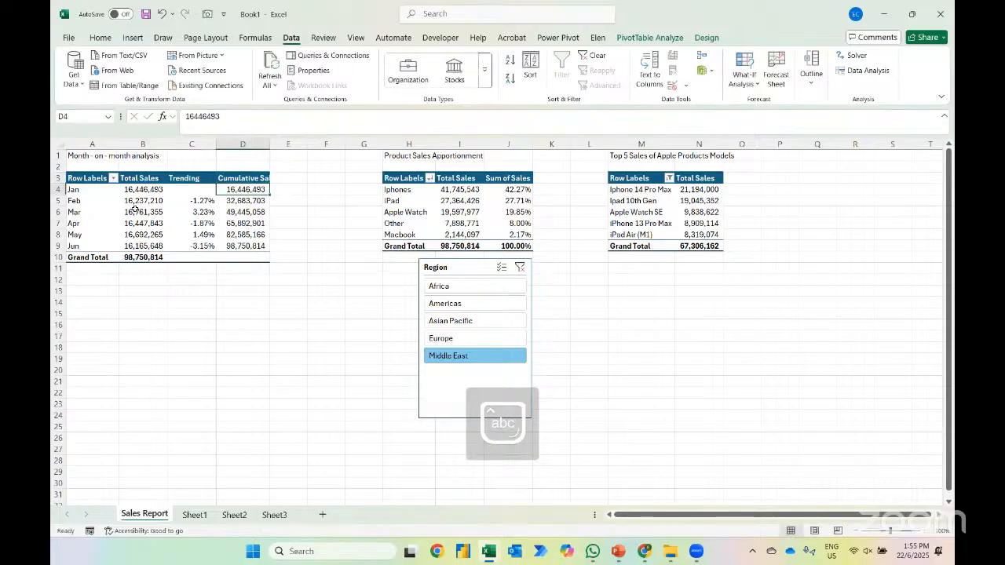
key("alt+h")
key("o")
key("i")
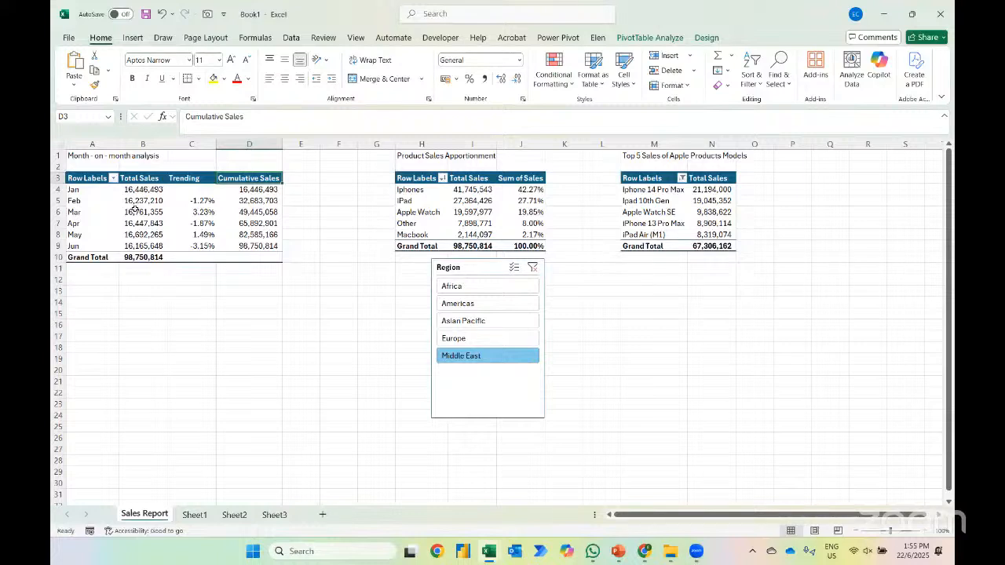
Rename the Sum of Sales header in the Product Sales Apportionment PivotTable to Allocation
key("ctrl+Right")
key("ctrl+Right")
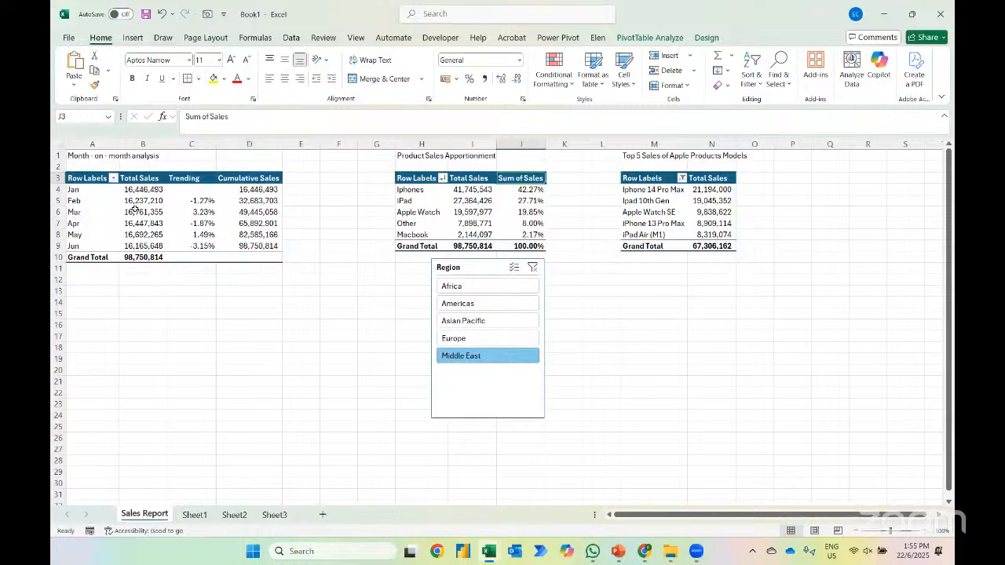
type("Allo")
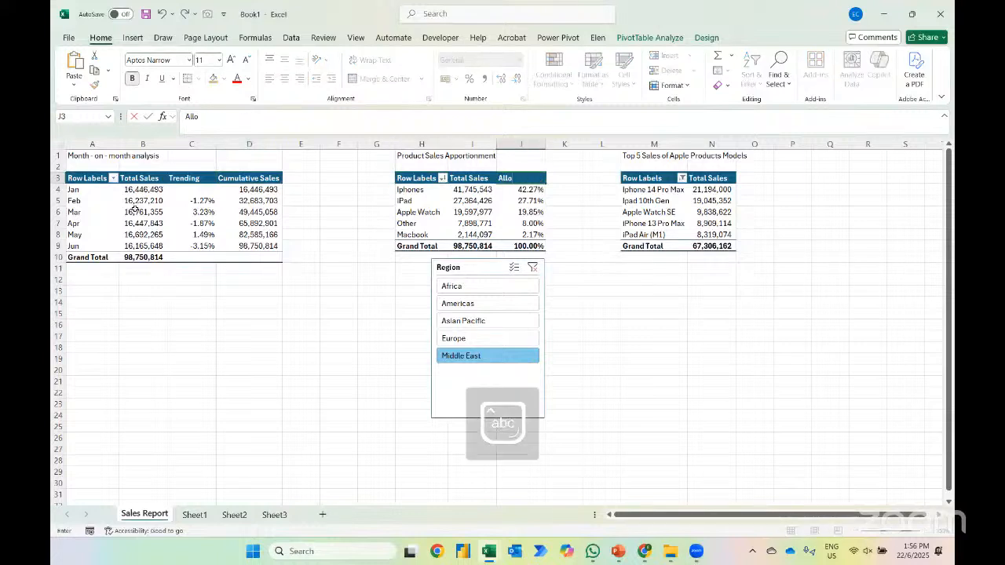
type("cation")
key("Return")
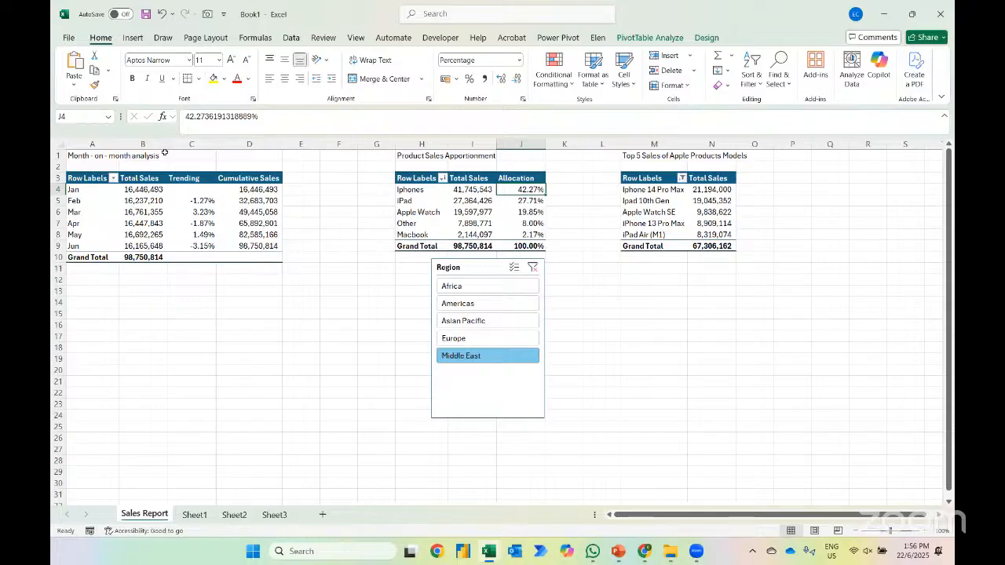
Filter the report by Africa and add the Sales field once more to the values of the Product Sales Apportionment PivotTable
left_click(456, 291)
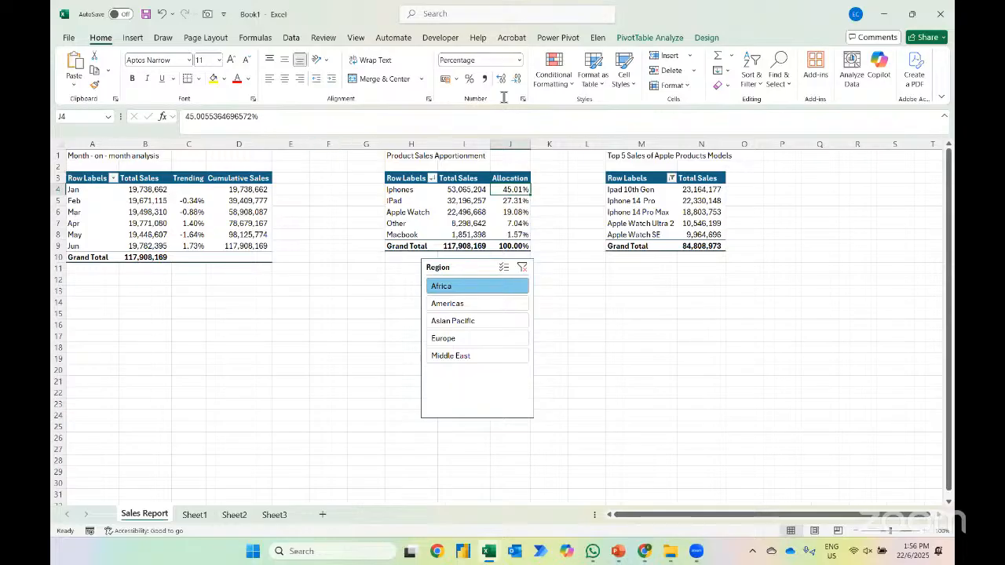
left_click(651, 38)
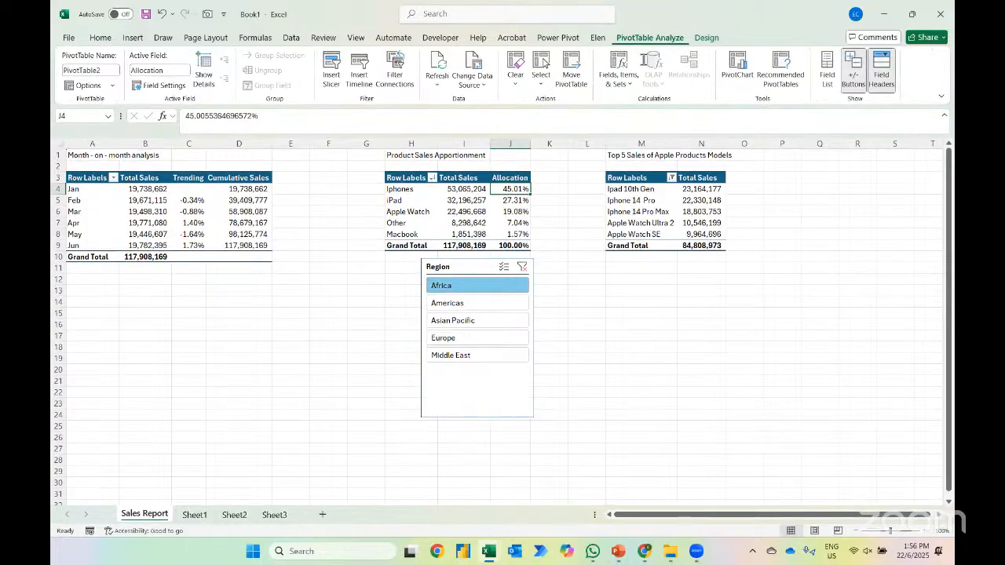
left_click(826, 69)
left_click_drag(791, 270, 902, 465)
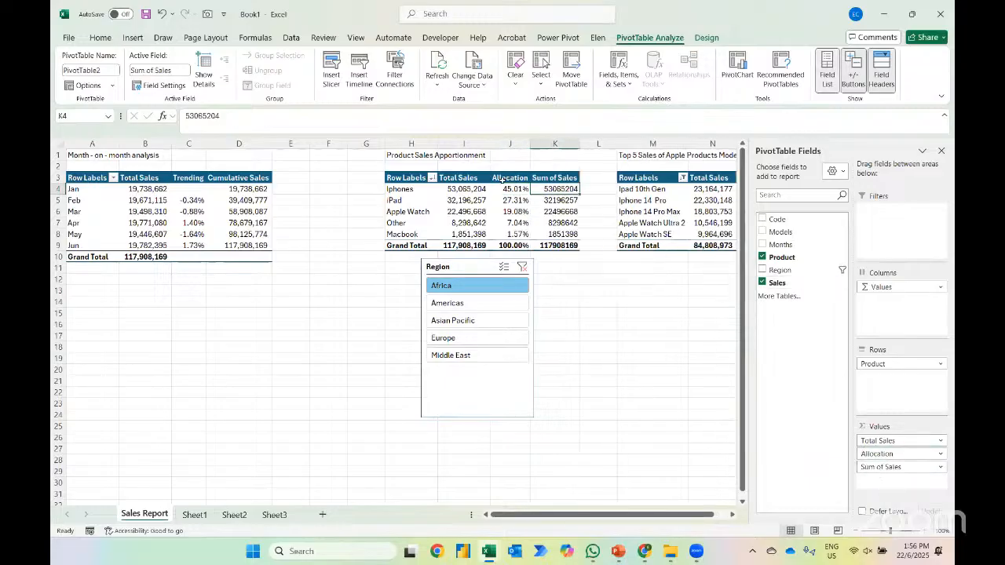
Apply solid-fill blue data bars to the product rows of the Sum of Sales column, excluding the grand total
key("ctrl+shift+Down")
key("shift+Up")
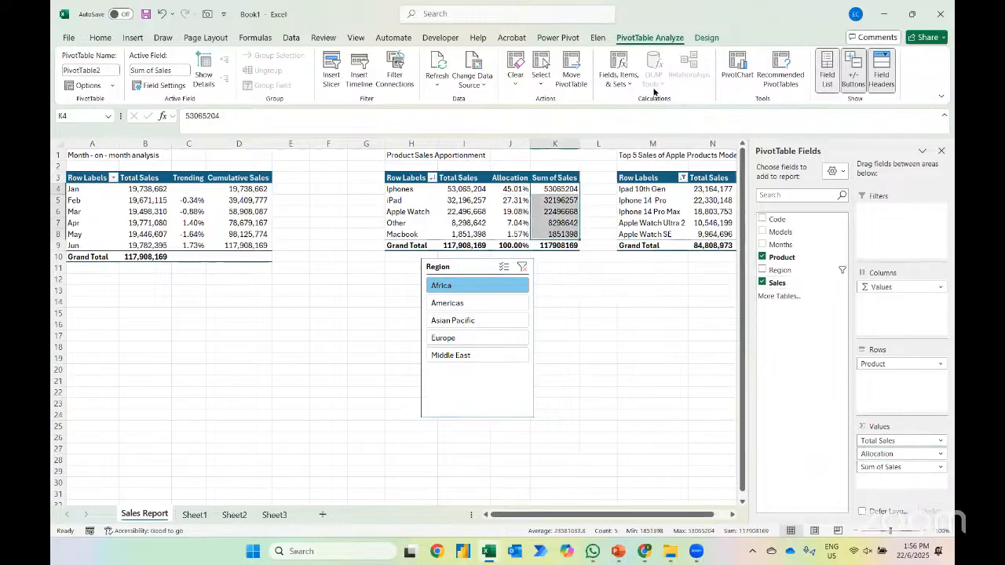
left_click(100, 37)
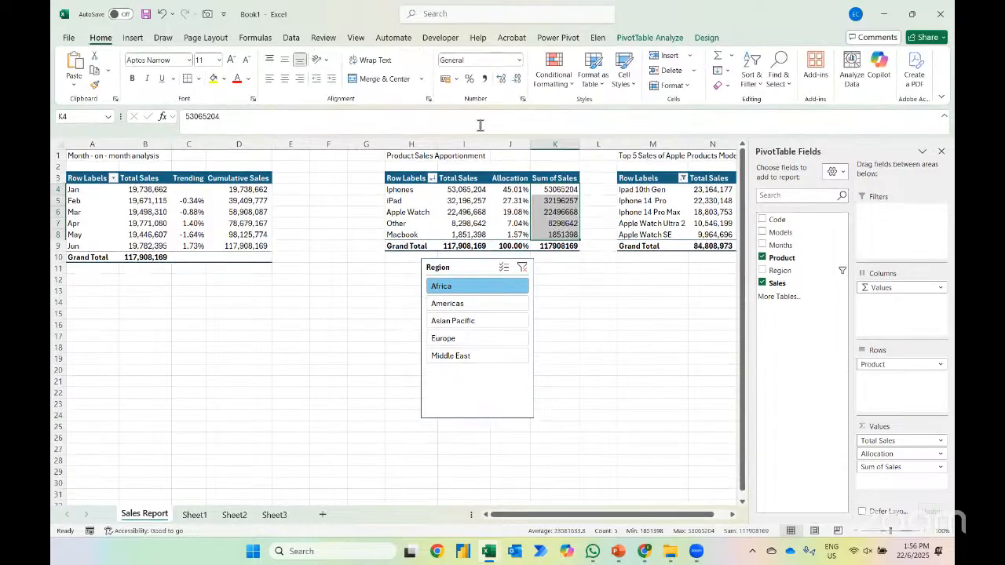
left_click(558, 83)
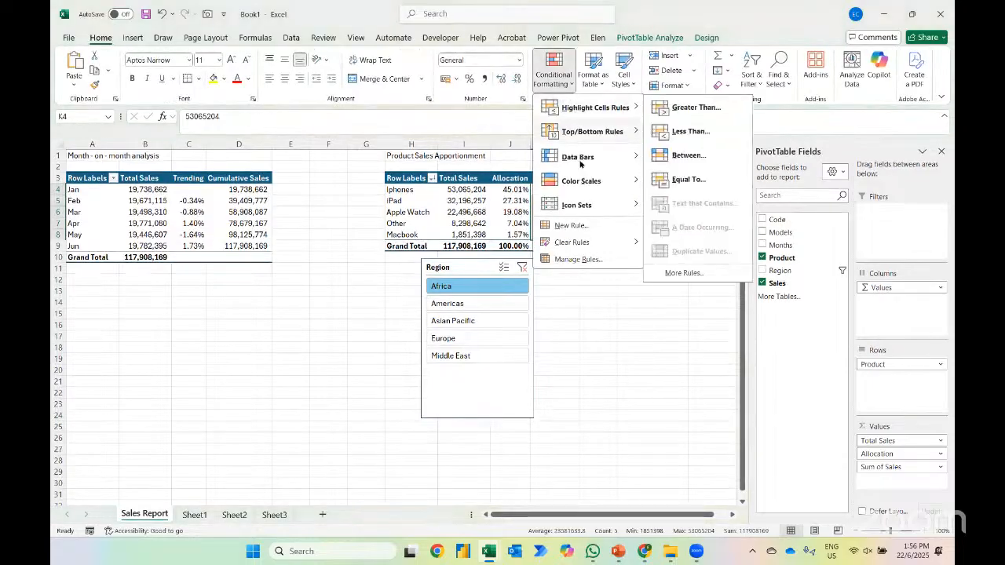
mouse_move(596, 157)
left_click(673, 255)
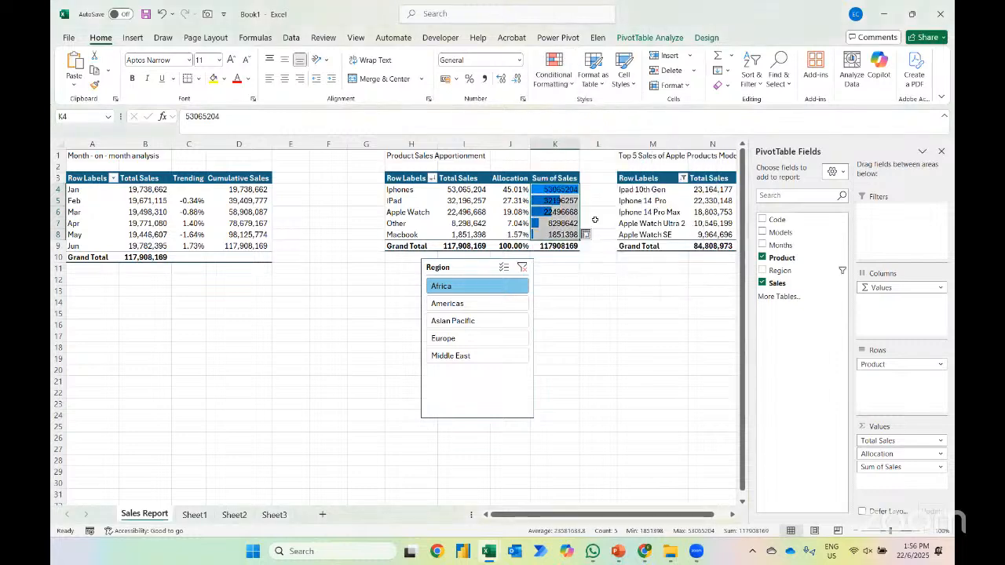
Edit the data bar rule to show the bars only and change the bar color to dark blue
right_click(548, 195)
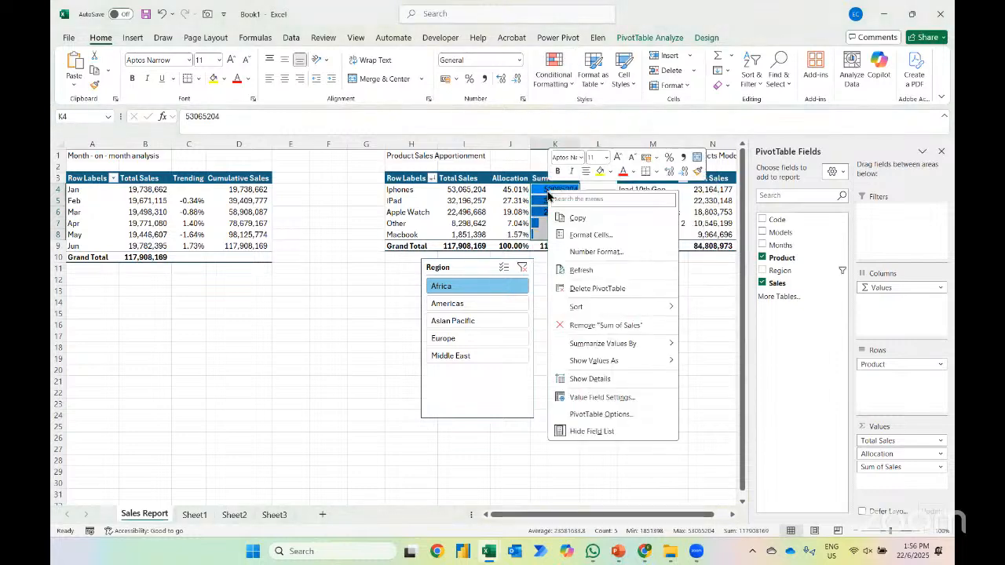
left_click(550, 90)
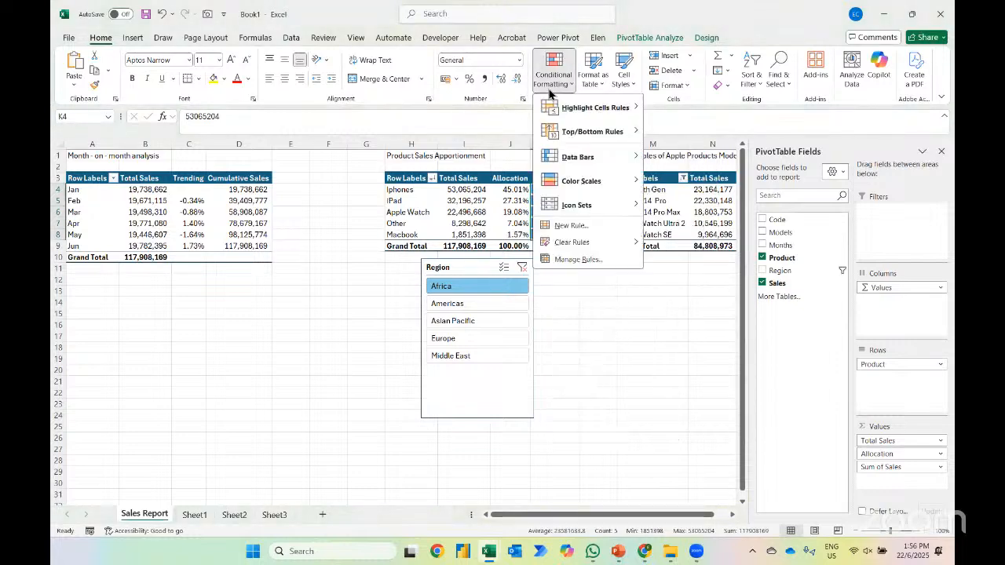
left_click(580, 259)
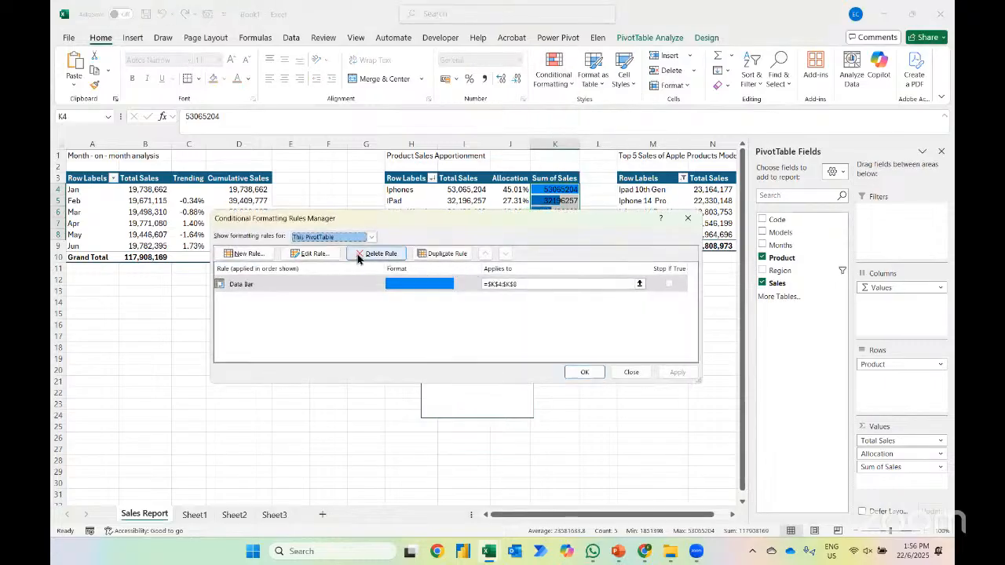
left_click(315, 253)
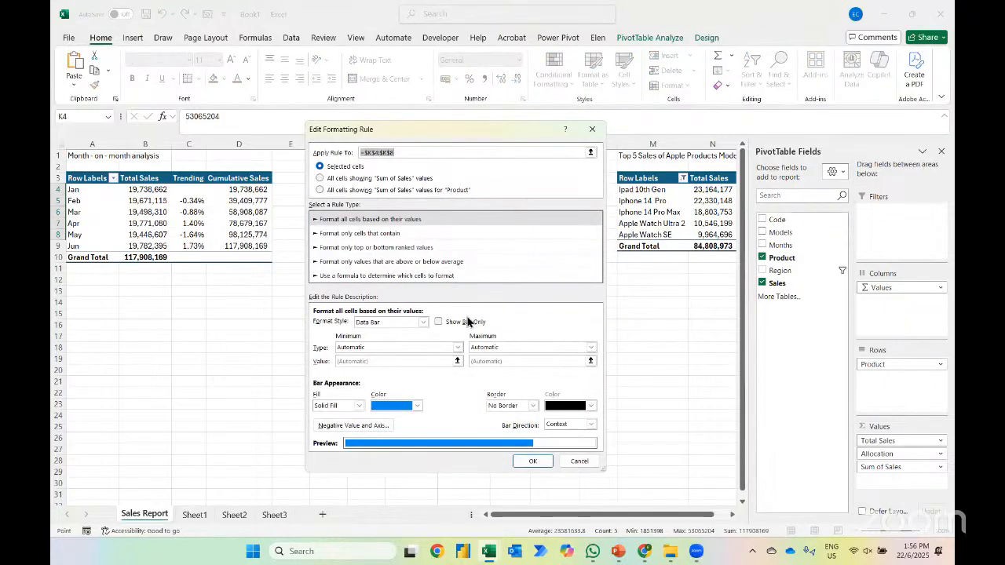
left_click(409, 406)
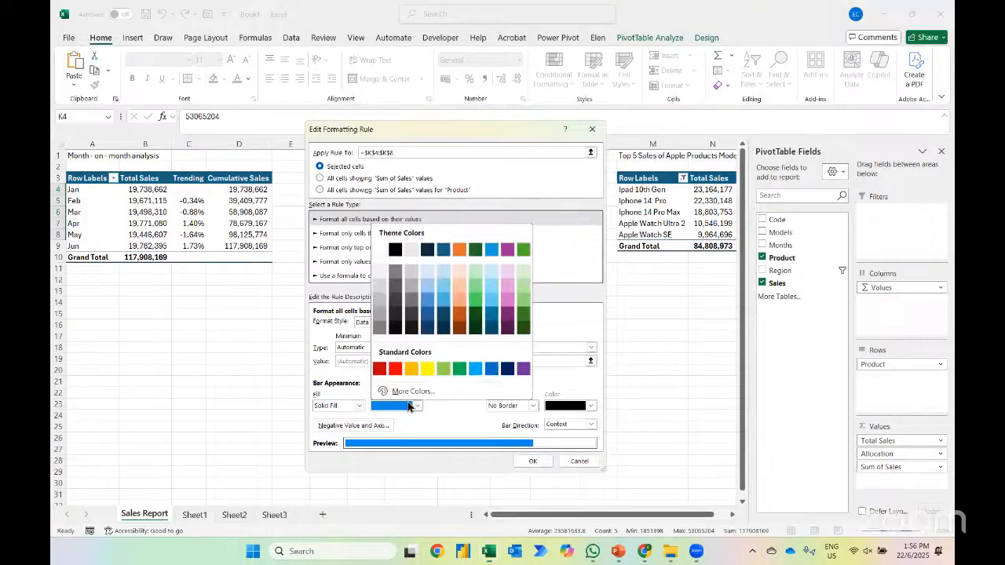
left_click(507, 368)
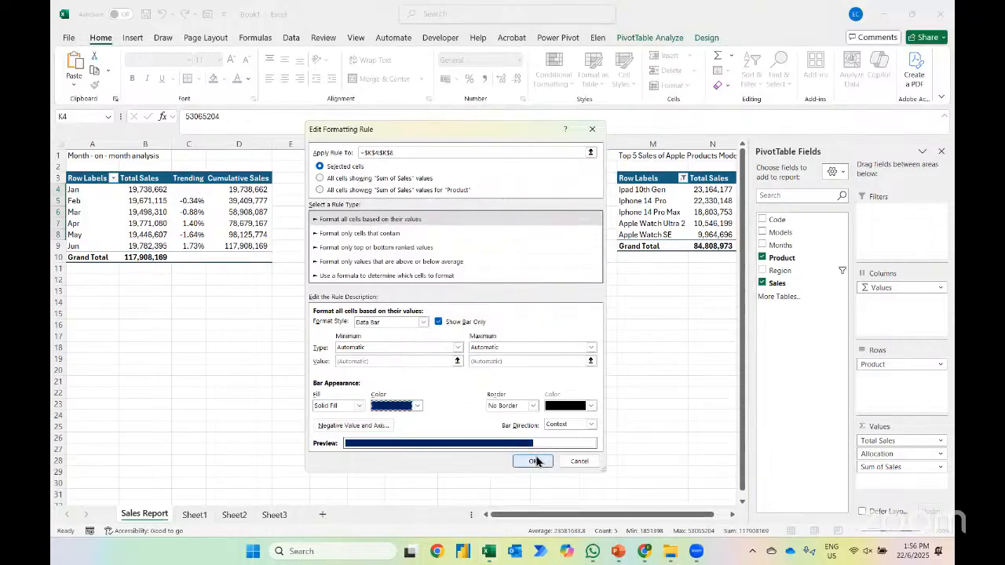
left_click(536, 462)
left_click(587, 370)
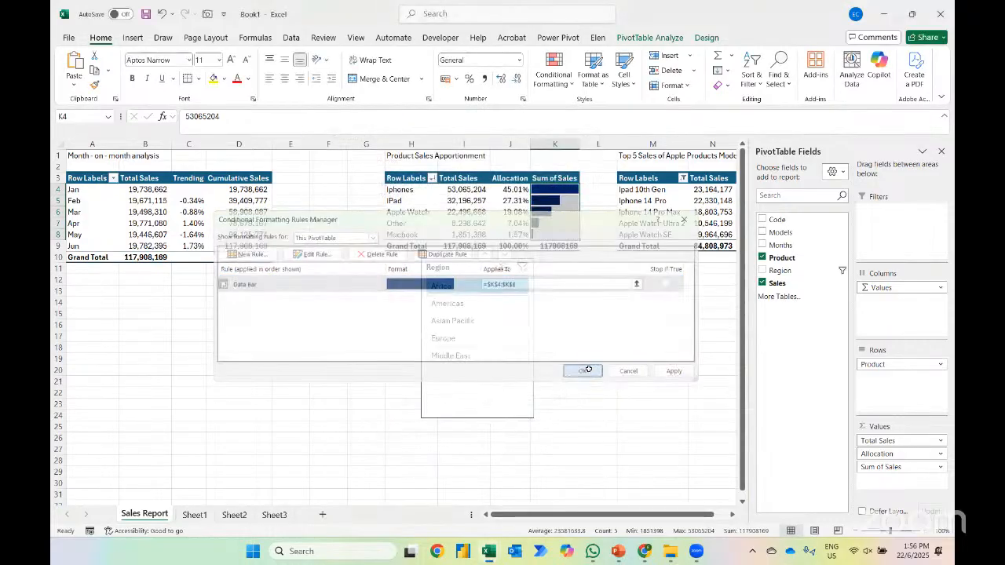
left_click(599, 358)
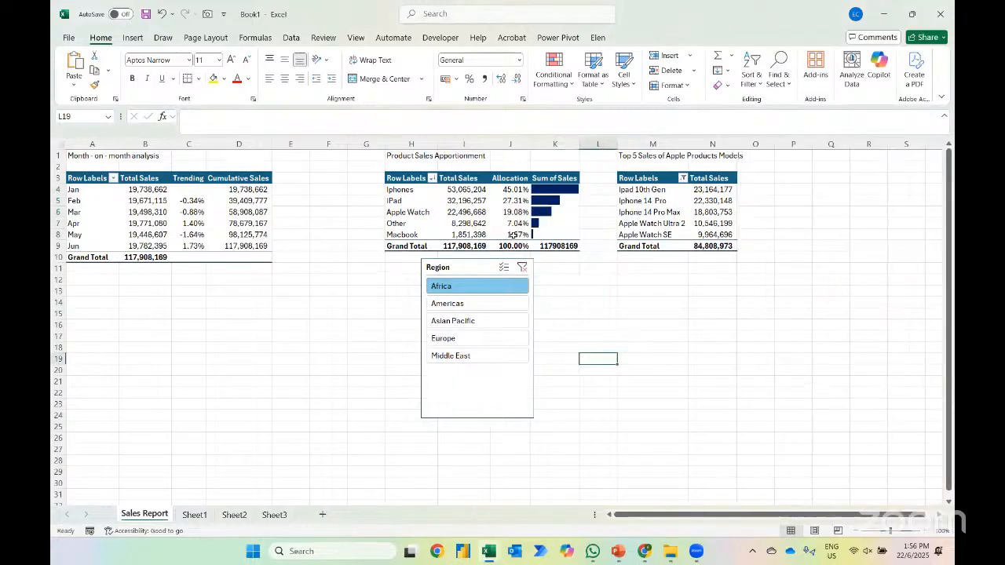
Rename the header of the data bar column to Performance
left_click(553, 182)
type("Pe")
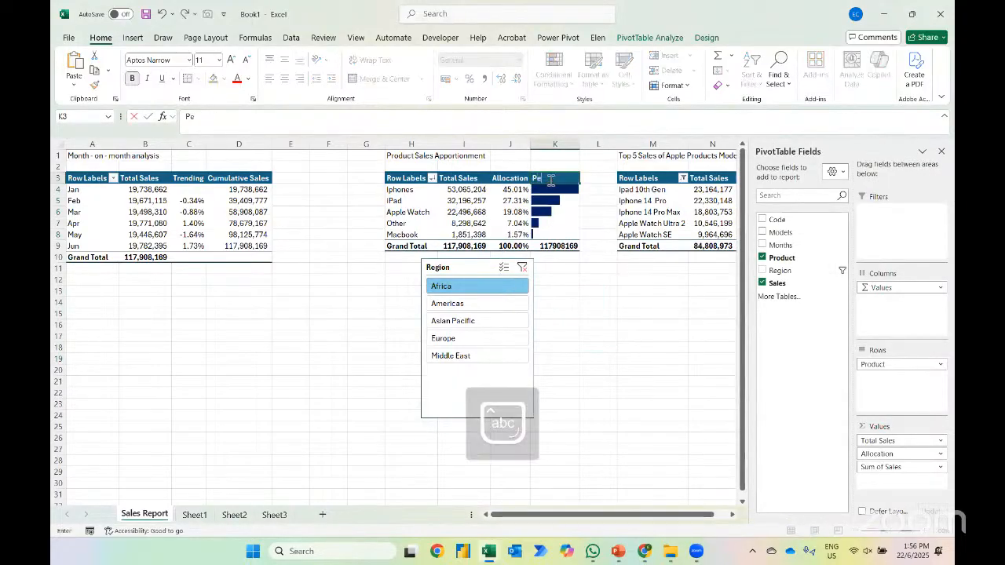
type("rformance")
key("Return")
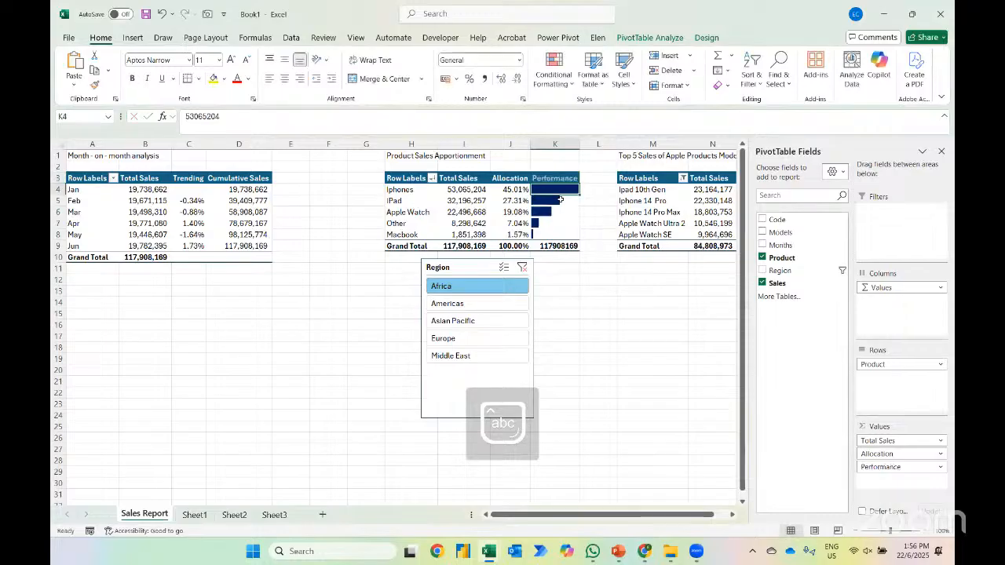
Filter the PivotTables by Americas and clear the Region slicer's filter
left_click(450, 304)
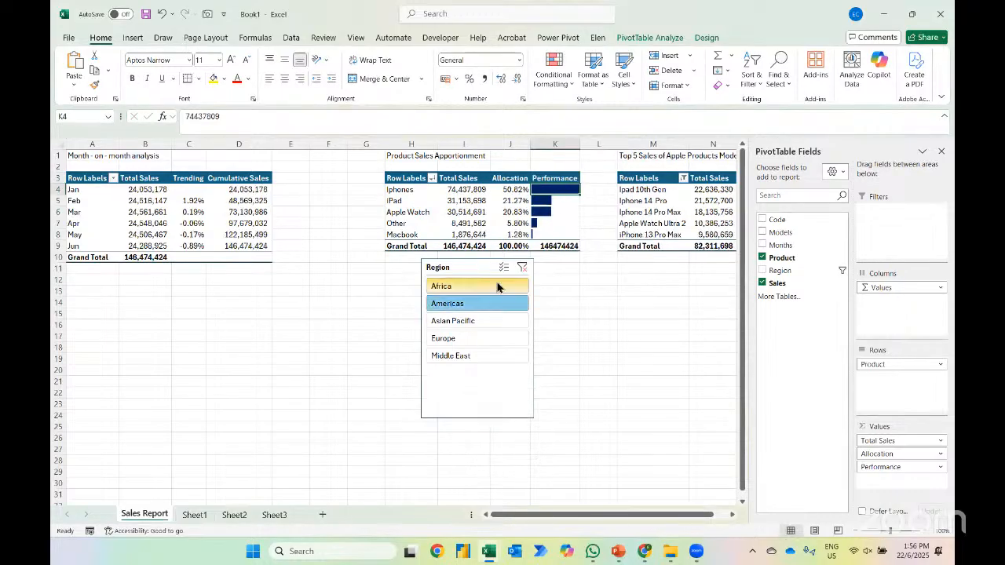
left_click(522, 269)
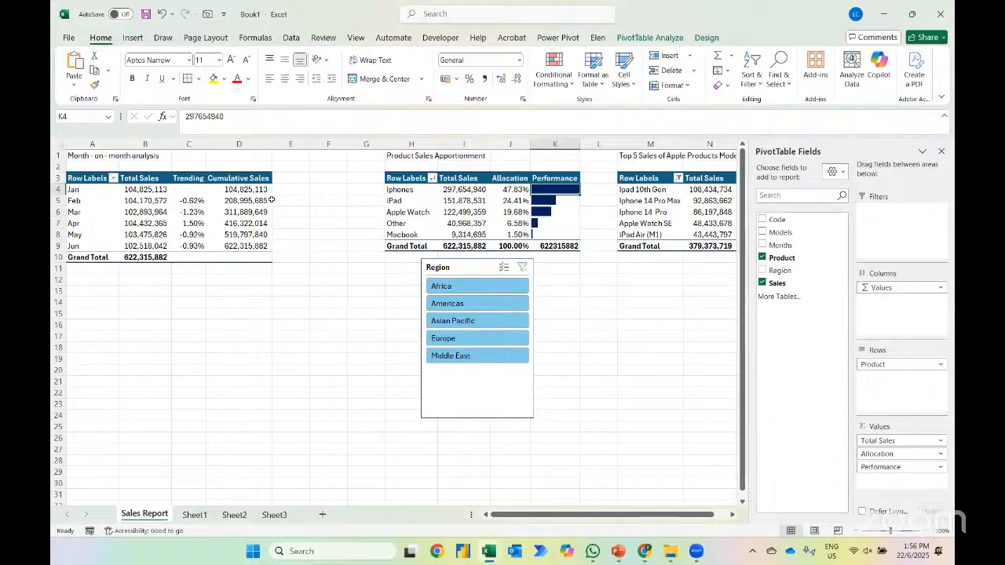
Switch to File Explorer and open the Dashboard workbook from the 13th June 2025 folder
key("alt+Tab")
key("alt+Tab")
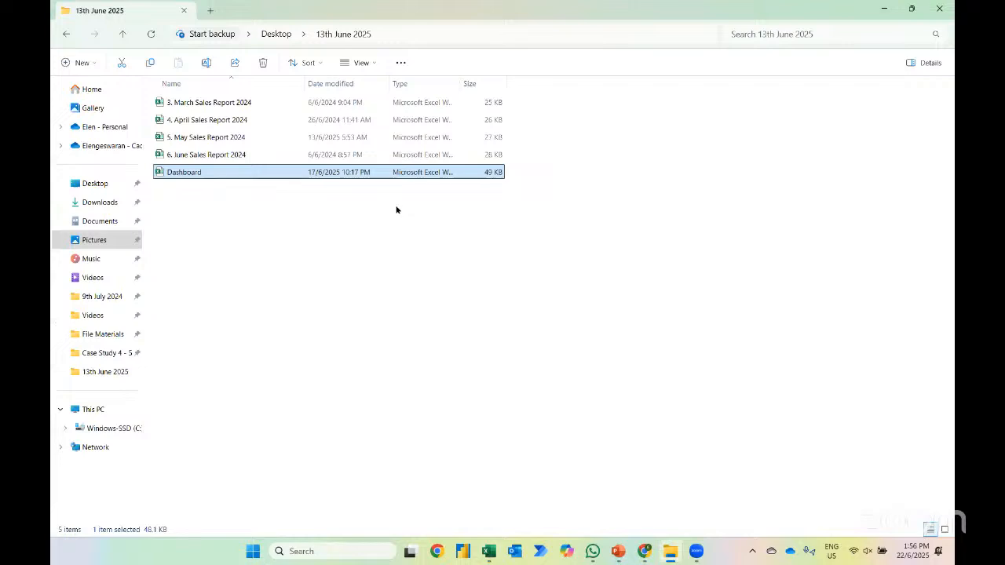
key("Return")
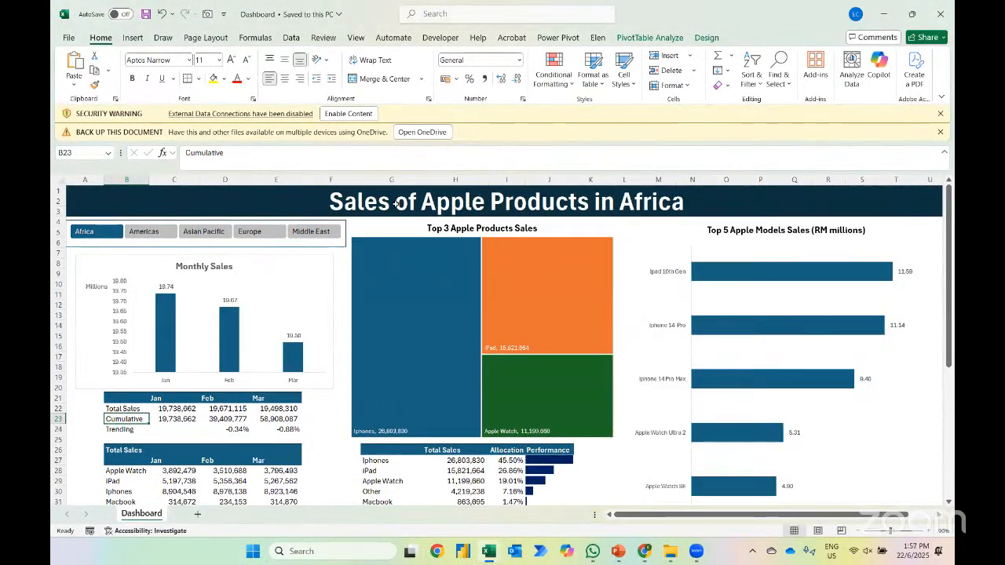
View the sales dashboard for Americas, Asian Pacific, Europe and Middle East in turn with the region slicer
left_click(156, 232)
left_click(207, 234)
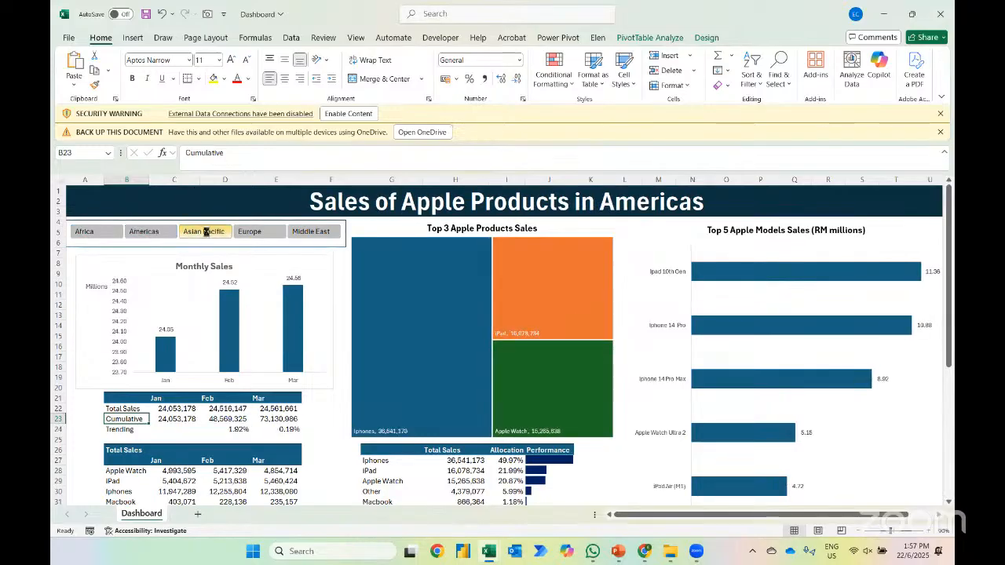
left_click(274, 234)
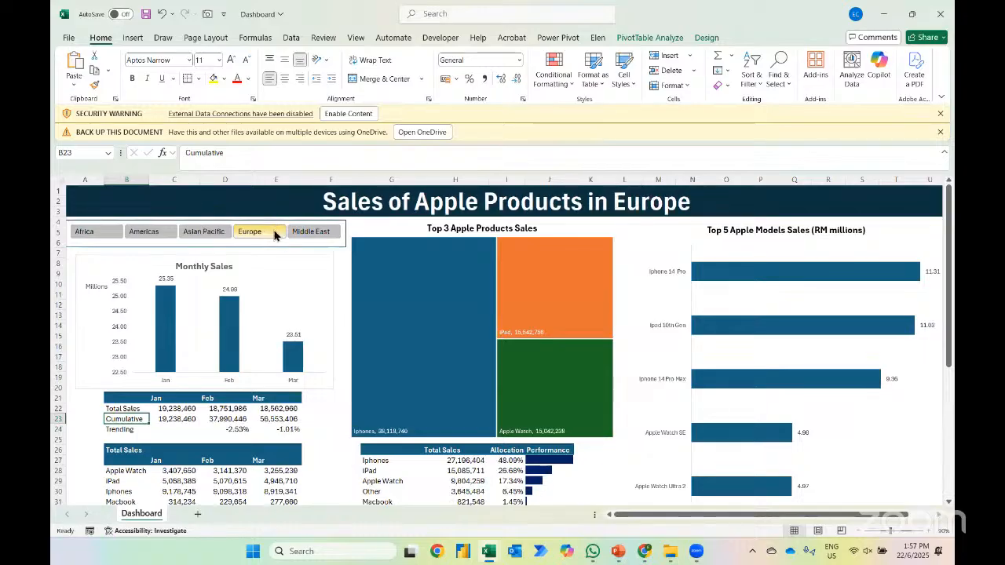
left_click(293, 234)
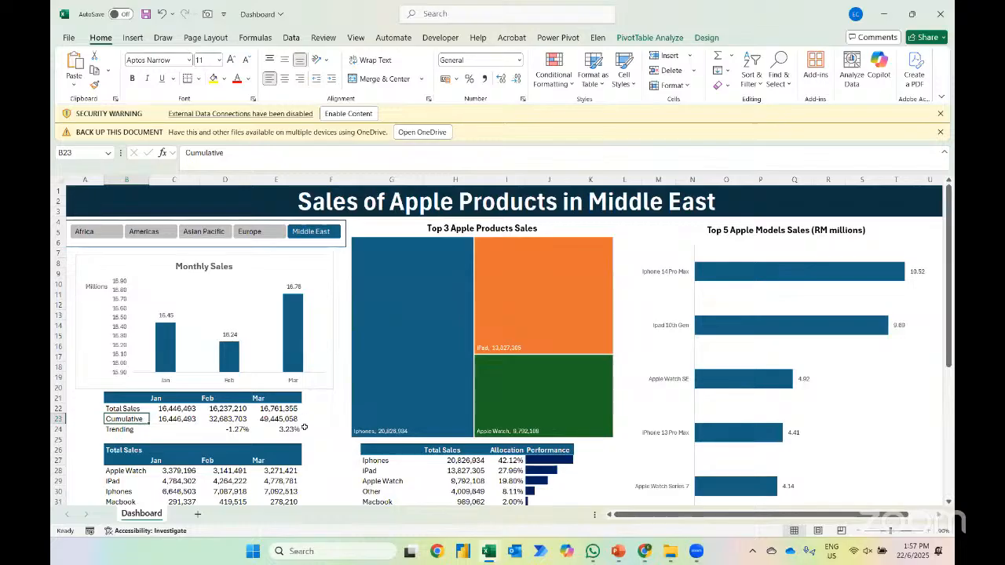
Review the charts and tables of the Middle East sales dashboard and clear the region slicer's filter to include all regions
scroll(303, 446, "down", 1)
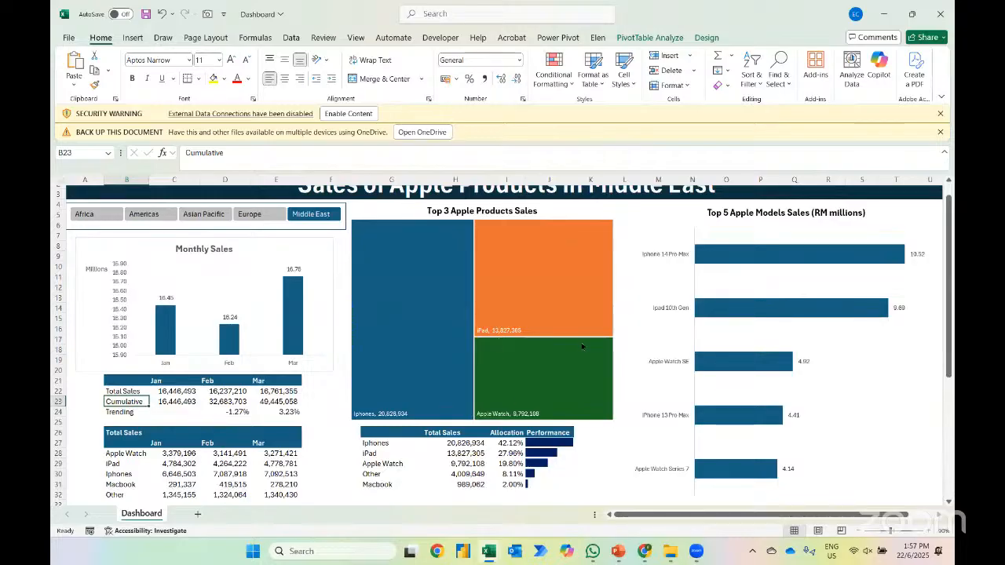
scroll(582, 345, "right", 1)
scroll(700, 249, "up", 1)
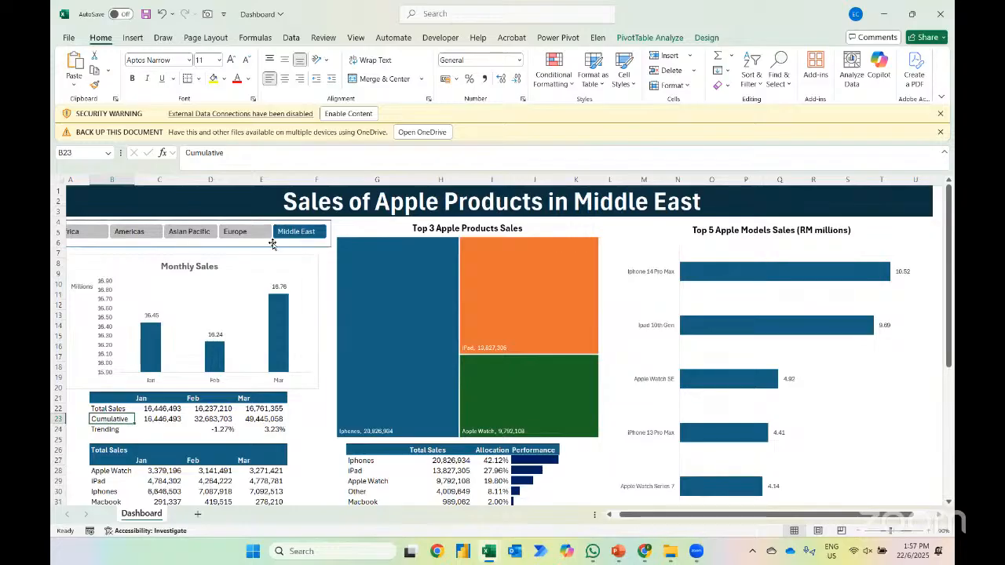
scroll(271, 244, "left", 1)
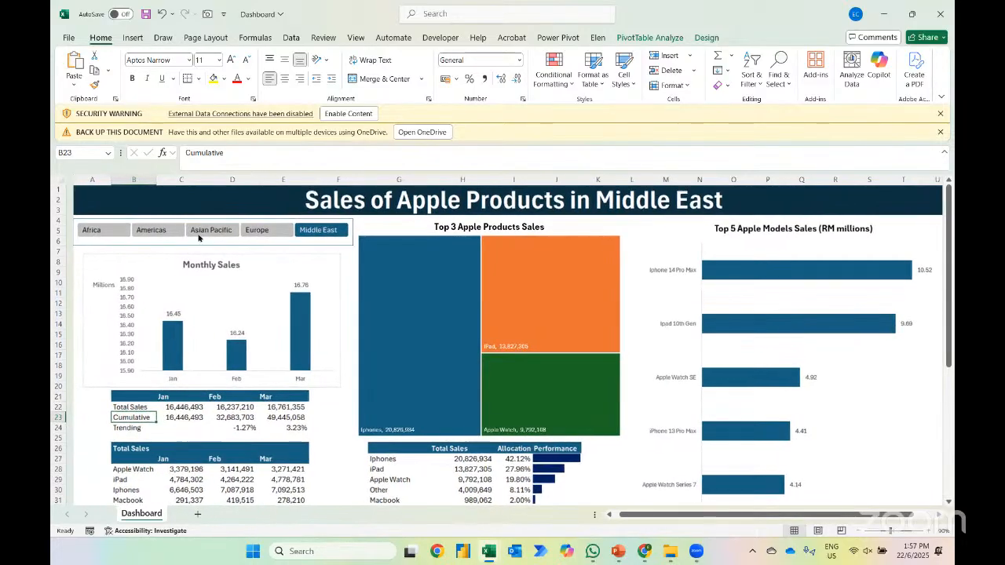
left_click(95, 233)
Switch to the YouTube channel's videos in Chrome and copy the share link of "Consolidating 5 Worksheets & Cleaning Messy Data"
key("alt+Tab")
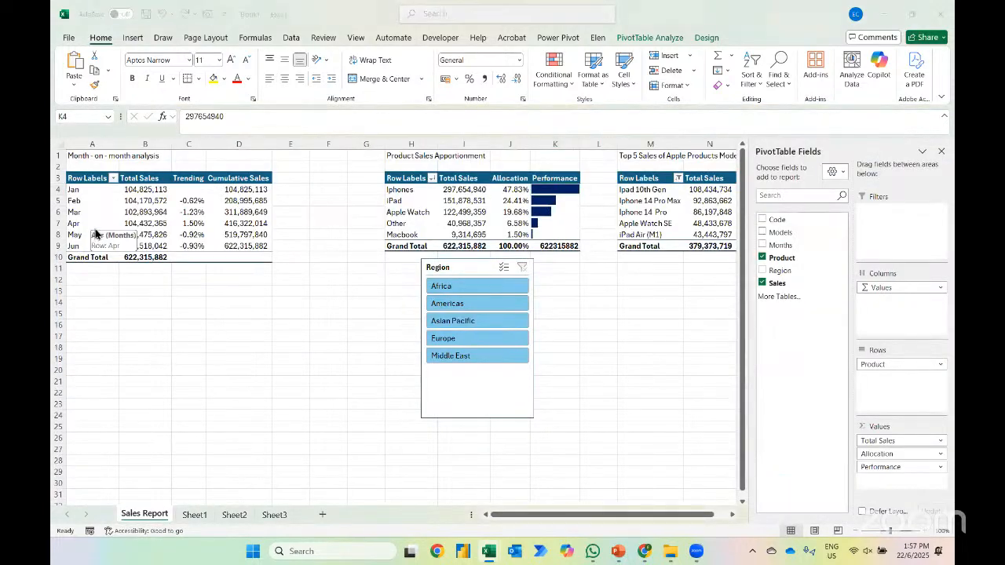
key("alt+Tab")
key("alt+Tab")
key("alt+Tab")
key("alt+Tab")
key("alt+Tab")
key("alt+Tab")
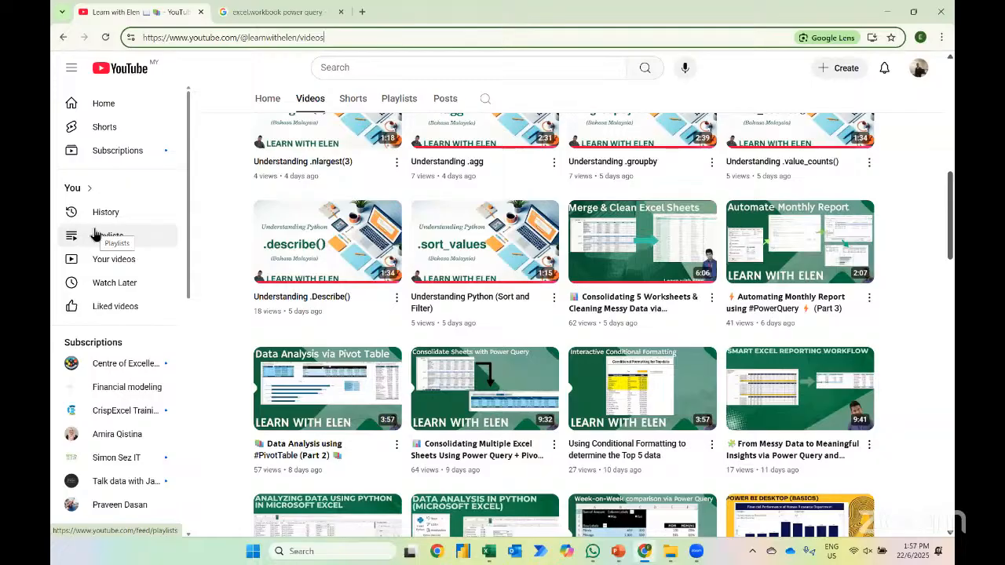
scroll(578, 256, "up", 1)
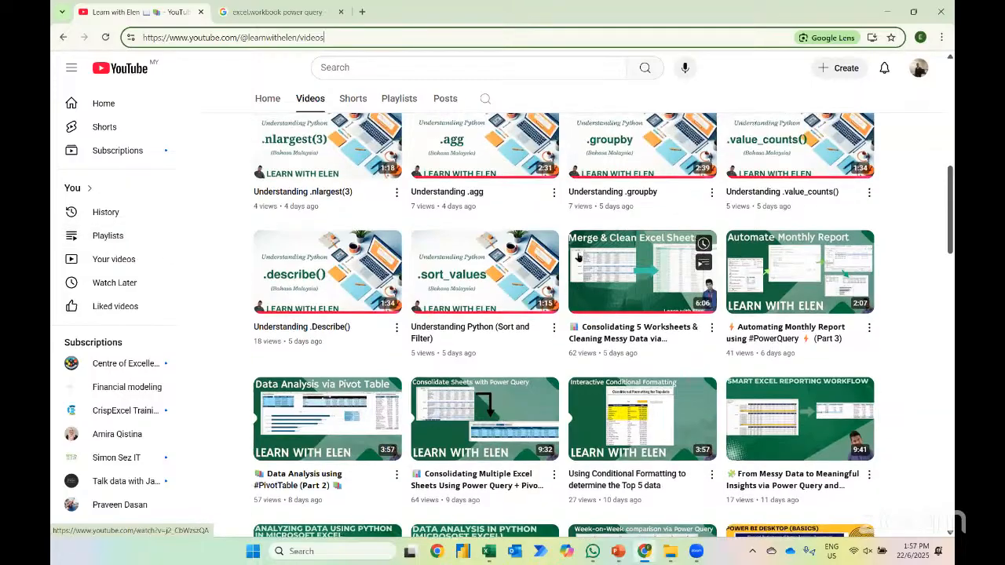
left_click(711, 327)
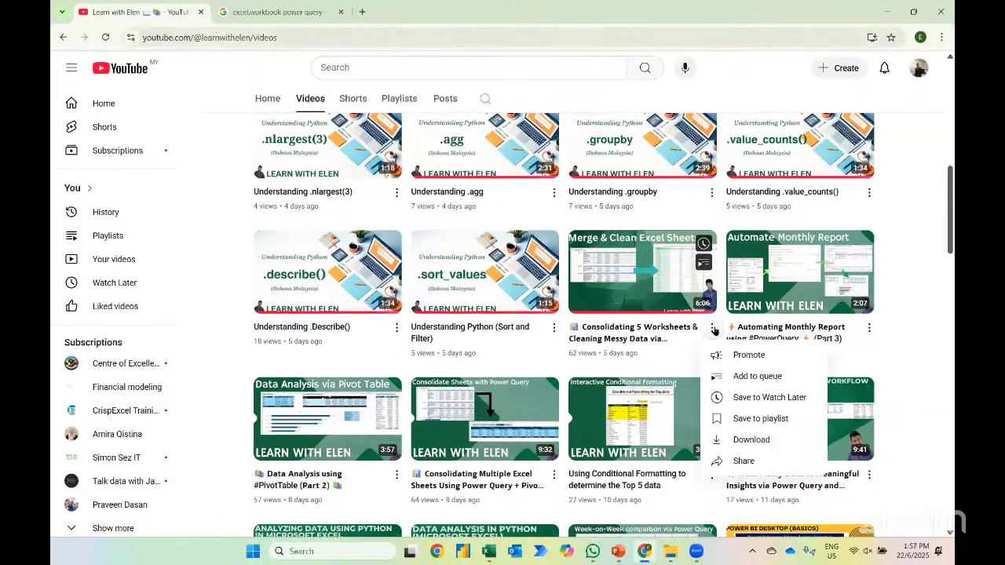
left_click(750, 461)
left_click(603, 355)
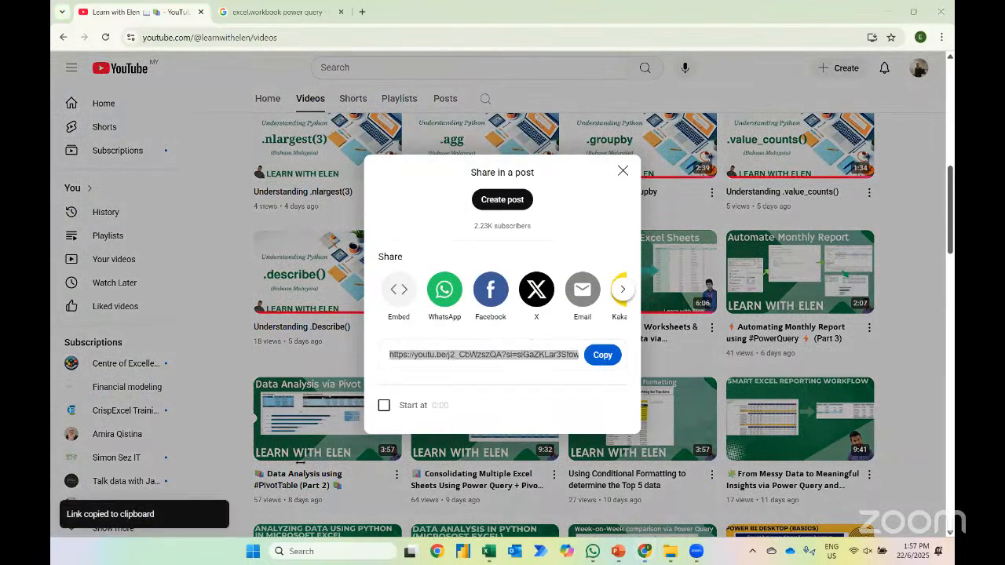
Switch to the 3. March Sales Report 2024 workbook in Excel and close it
key("alt+Tab")
key("alt+Tab")
key("alt+Tab")
key("alt+Tab")
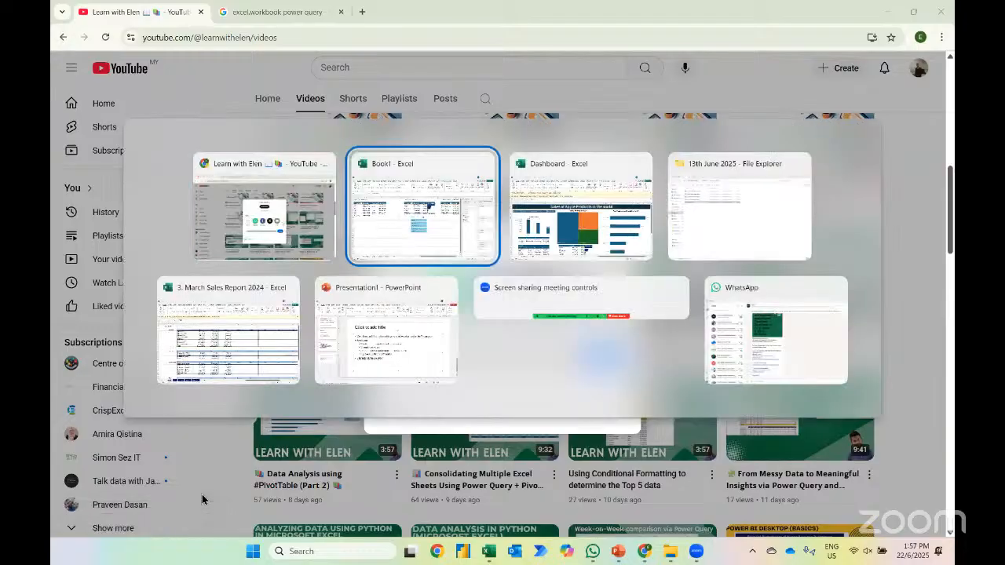
key("ctrl+w")
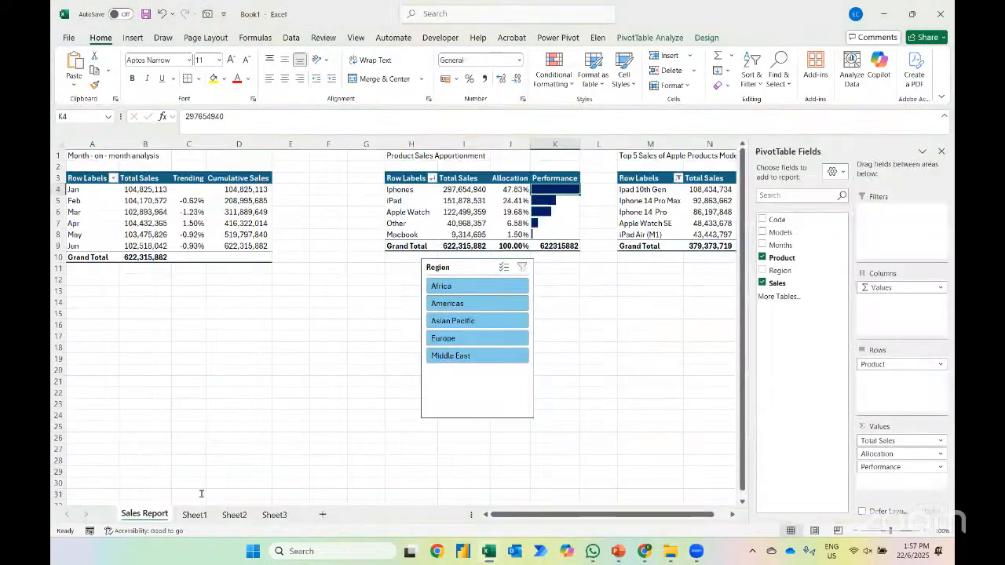
Switch to the 13th June 2025 folder in File Explorer and select the Dashboard workbook
key("alt+Tab")
key("alt+Tab")
key("alt+Tab")
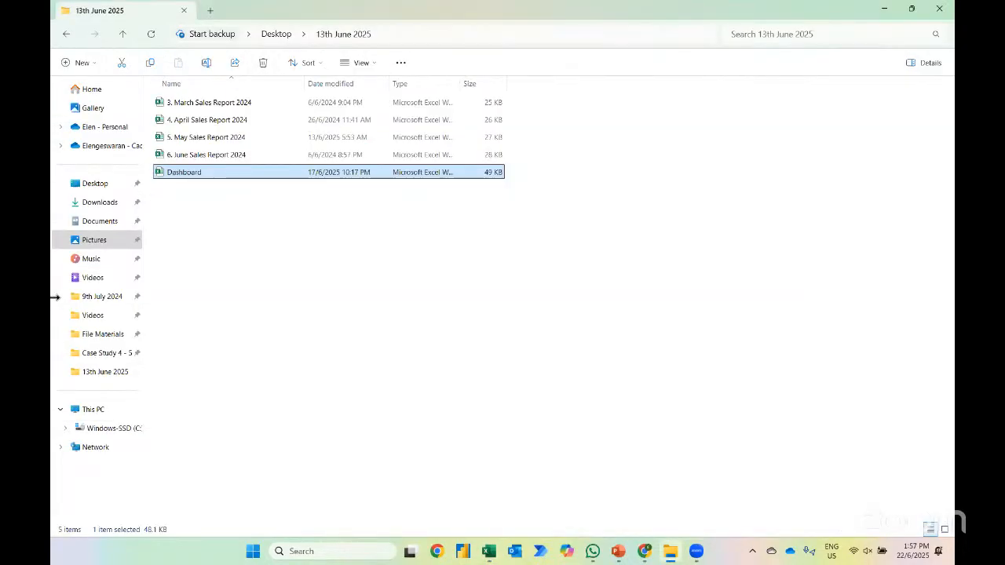
key("Up")
key("ctrl+a")
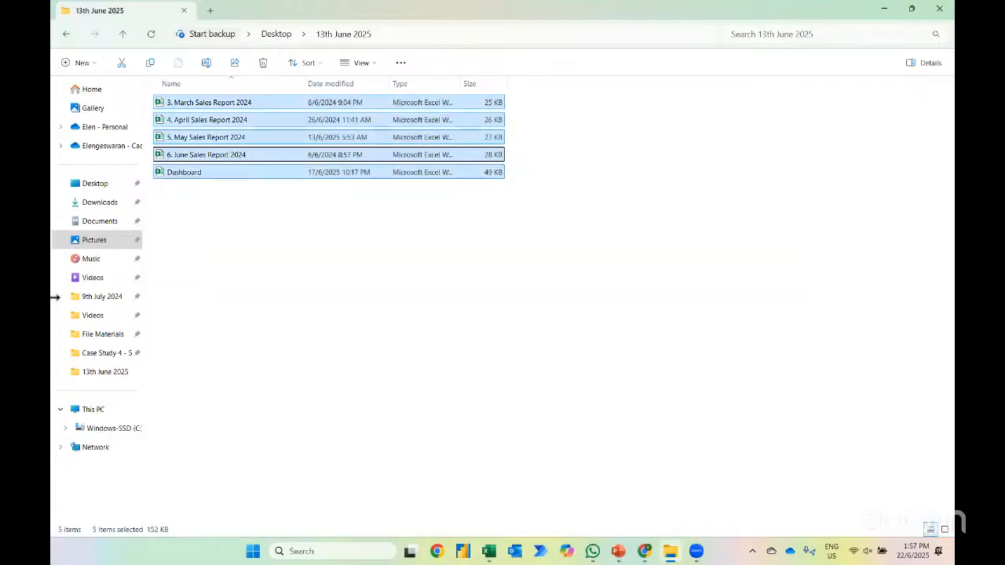
left_click(192, 174)
Close the Dashboard workbook in Excel without saving, and select all files in File Explorer's 13th June 2025 folder
key("alt+Tab")
key("alt+Tab")
key("alt+Tab")
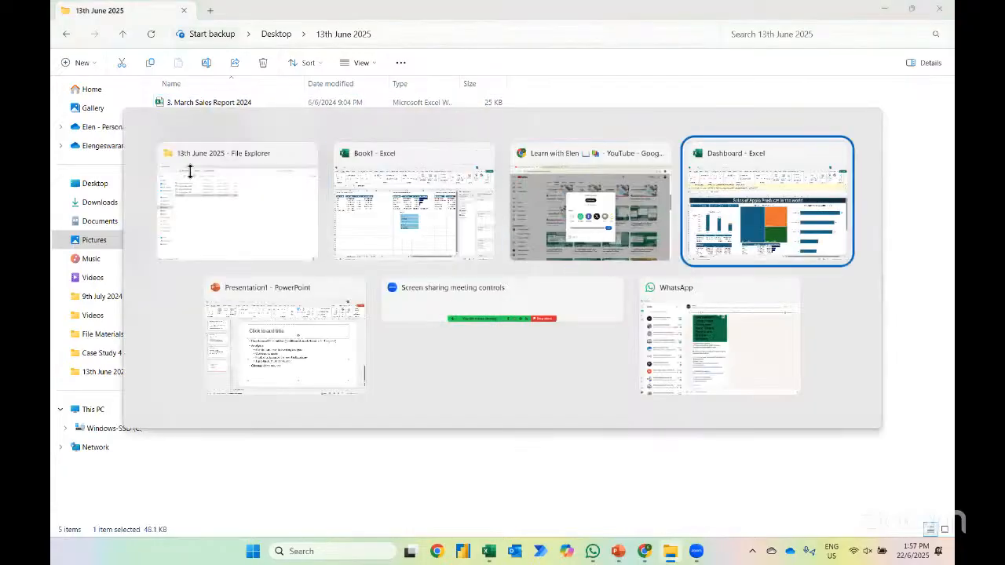
key("ctrl+w")
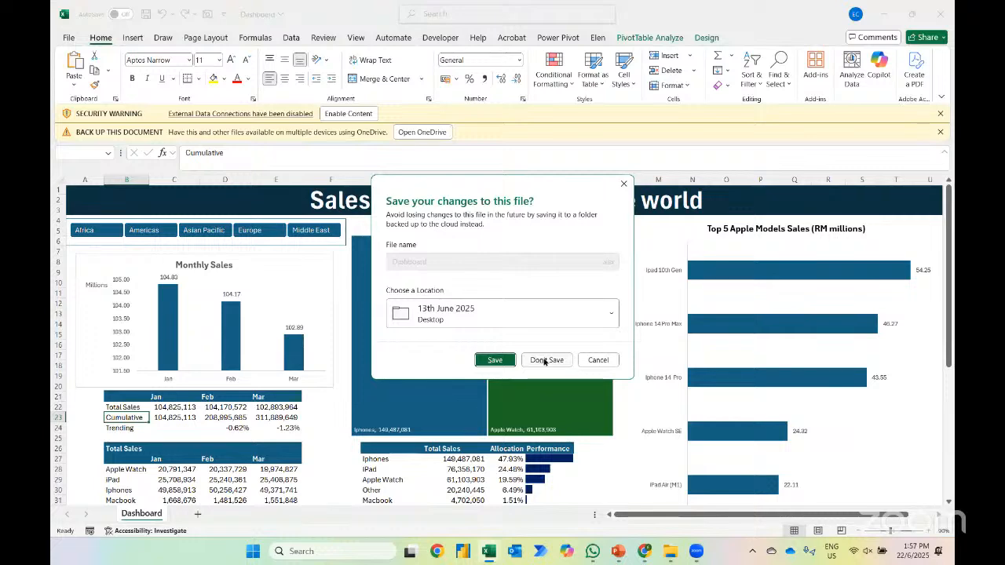
left_click(547, 359)
key("alt+Tab")
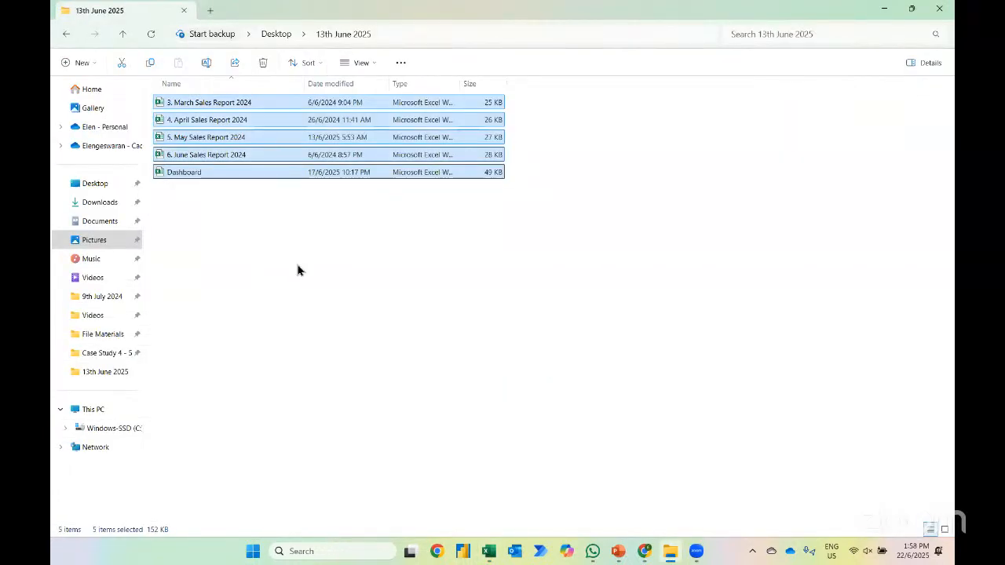
key("Return")
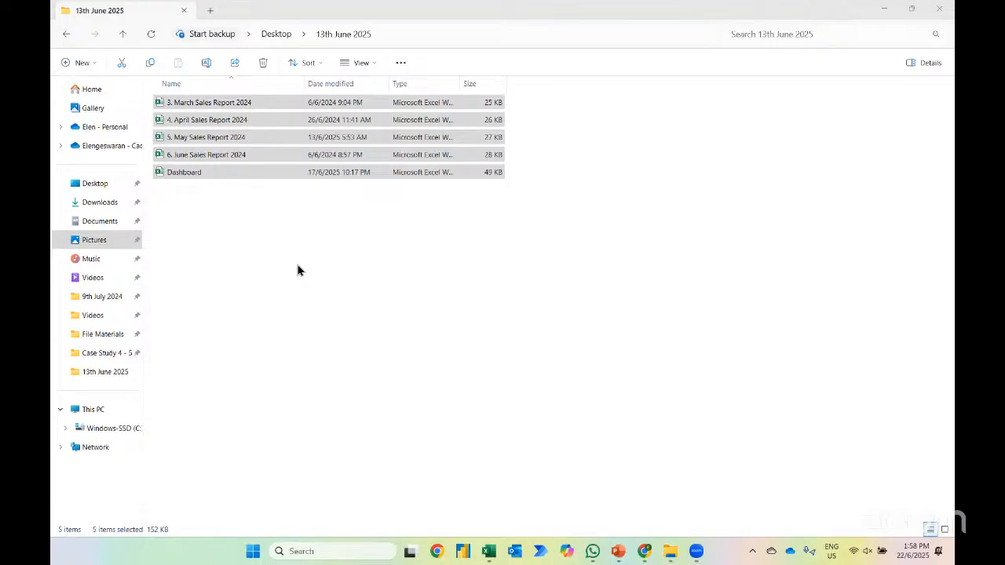
Switch back to YouTube in Chrome and copy the share link of the channel's "Portfolio 1 - Using Power Query and Pivot Table" playlist
key("alt+Tab")
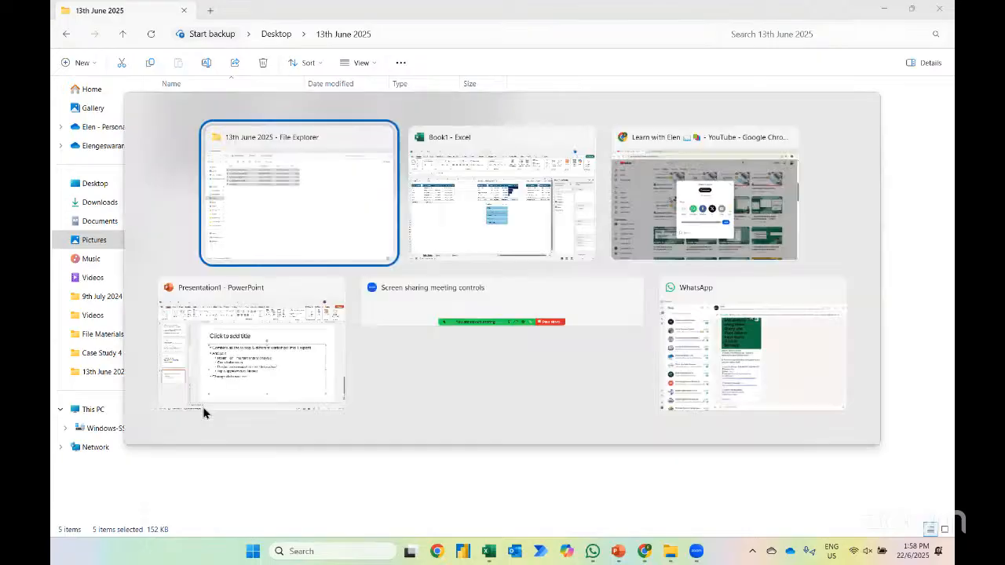
key("alt+Tab")
key("alt+Tab")
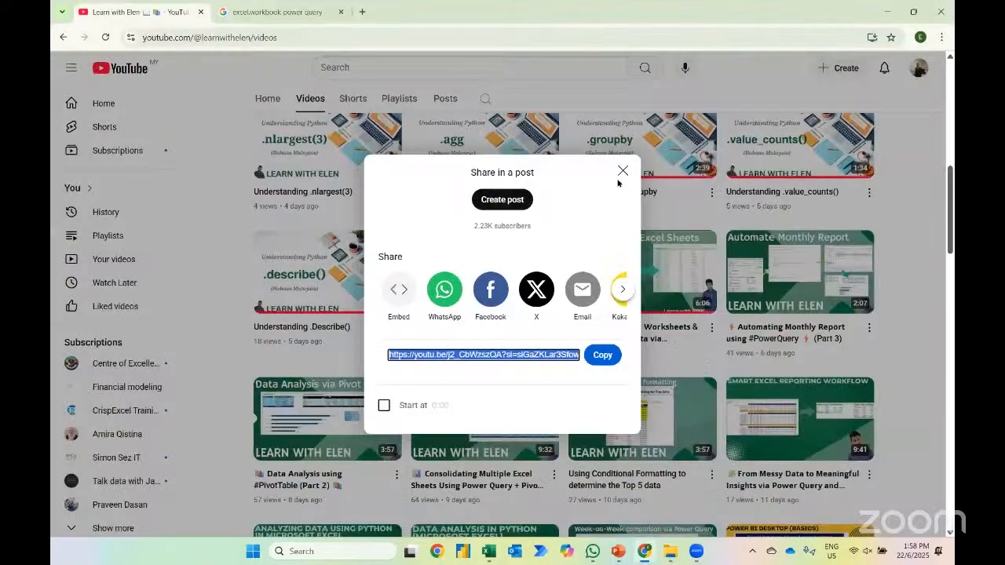
left_click(622, 172)
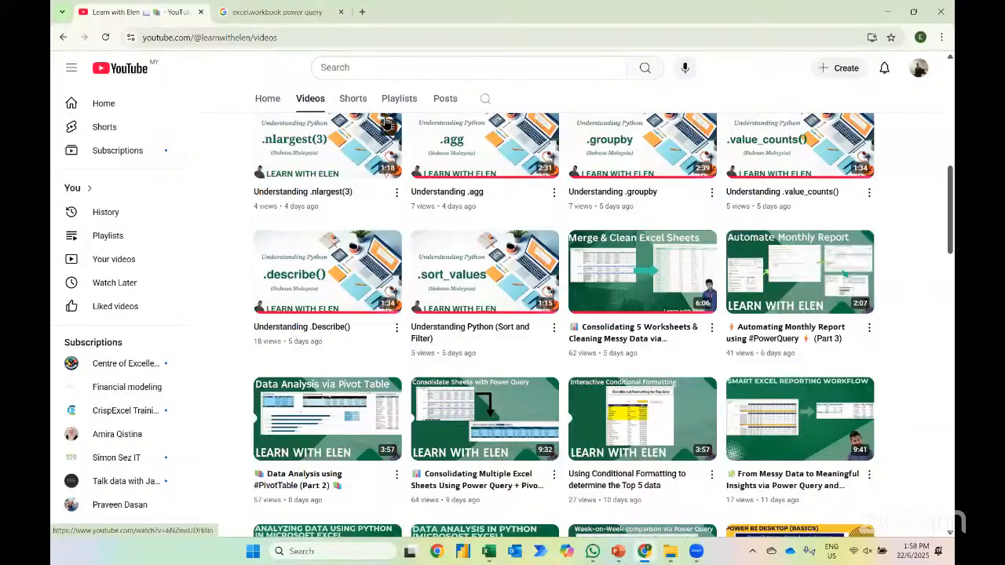
left_click(399, 98)
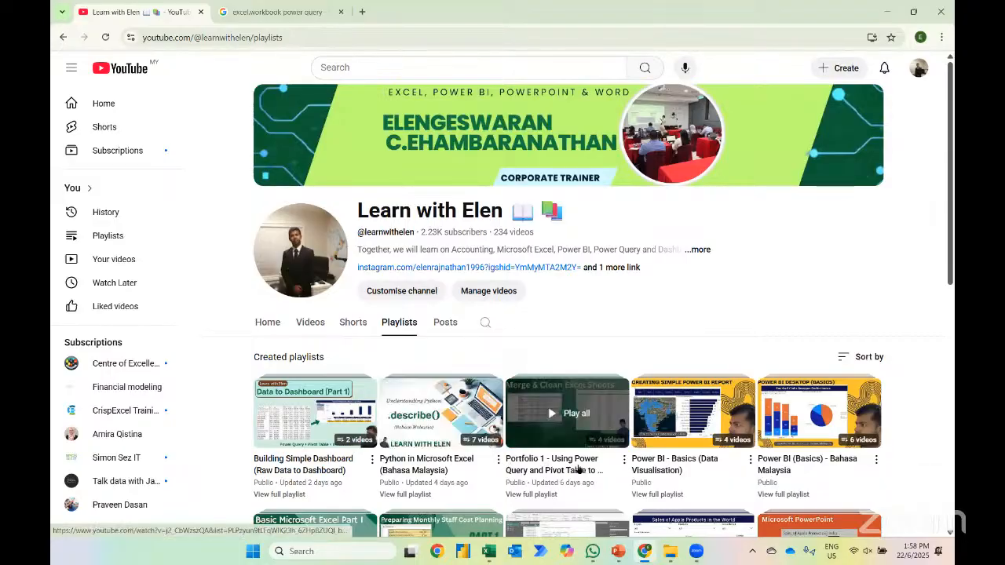
left_click(531, 495)
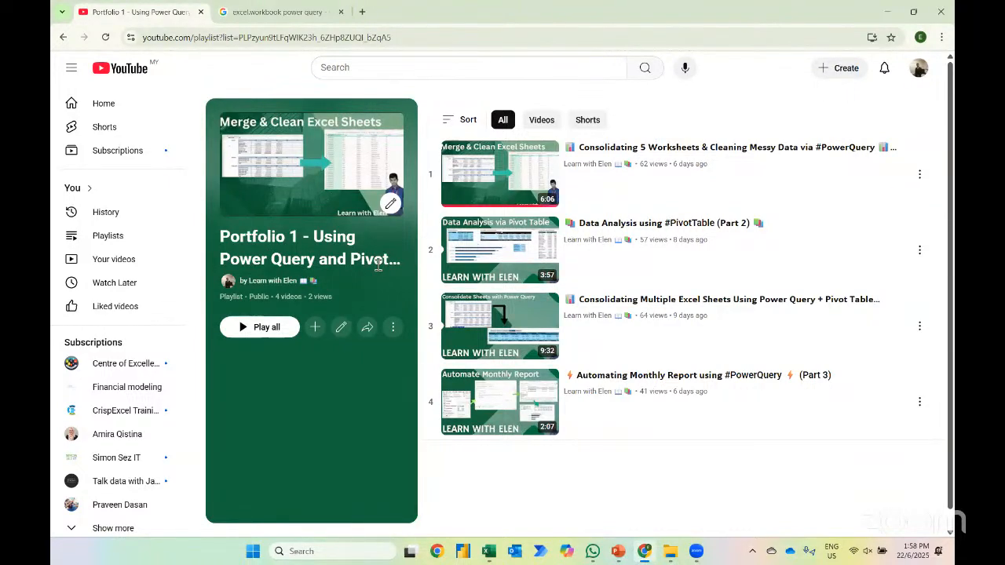
left_click(368, 327)
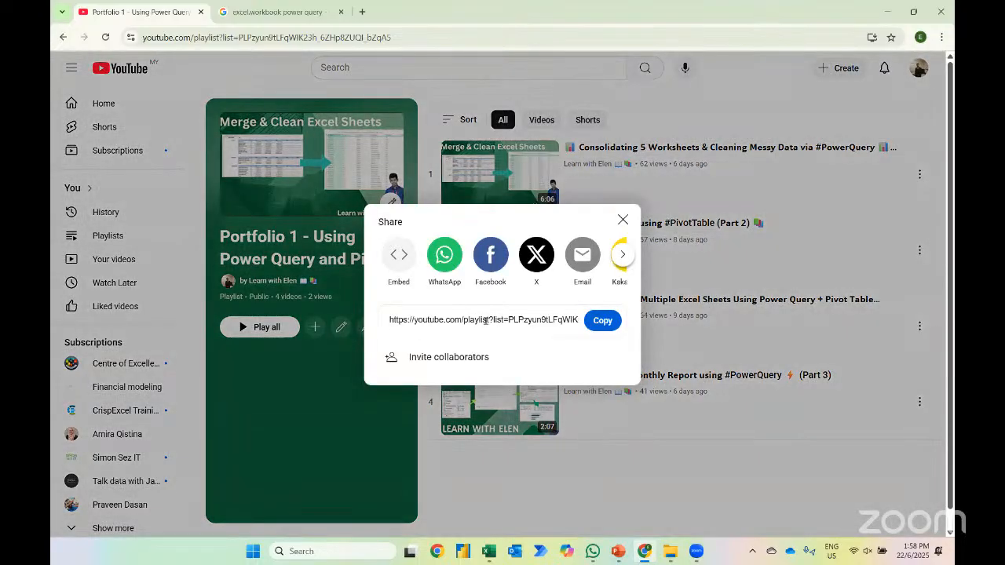
left_click(602, 320)
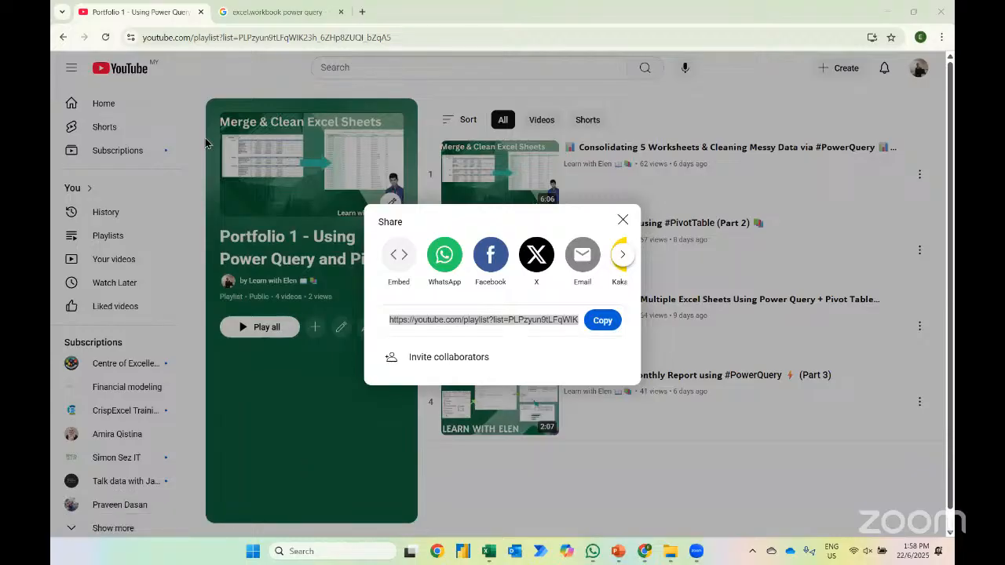
Return to the channel's videos and copy the share link of "Data storytelling in Excel Dashboard"
left_click(61, 37)
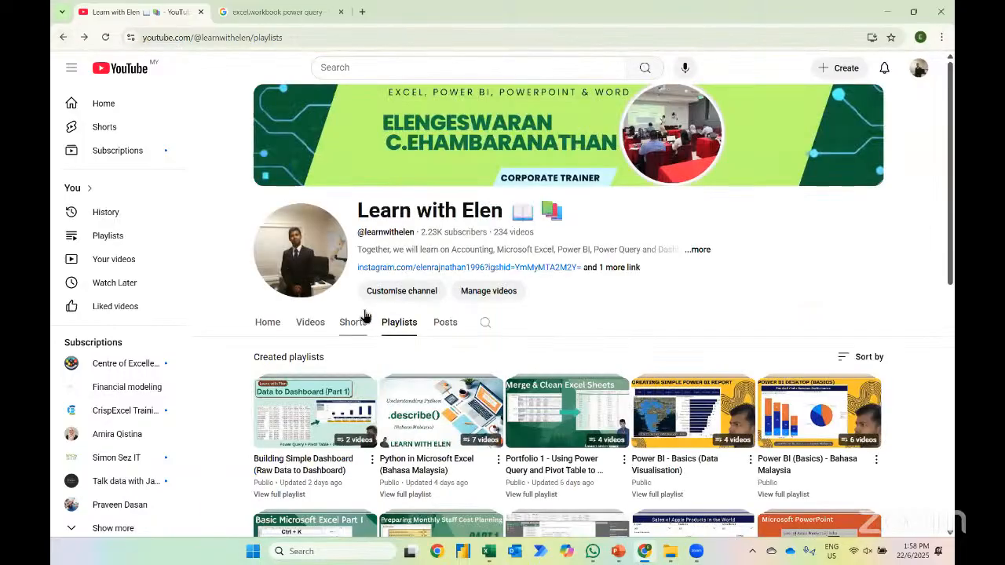
left_click(310, 324)
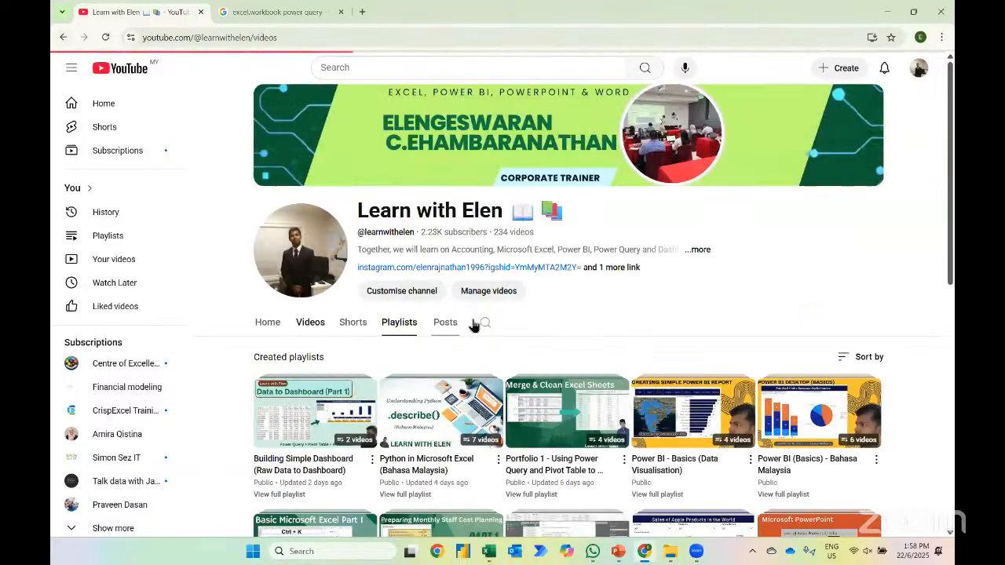
scroll(474, 325, "down", 3)
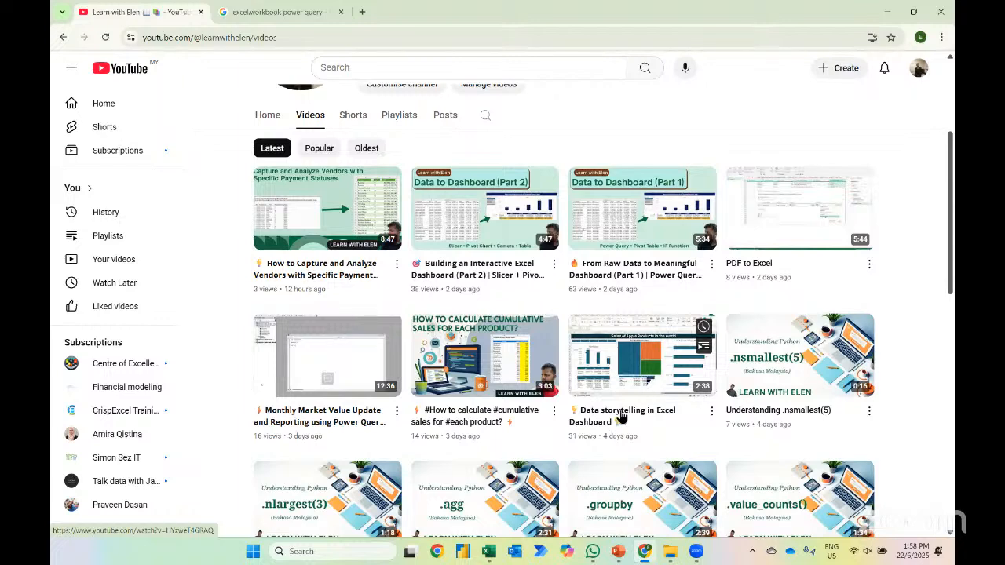
left_click(712, 413)
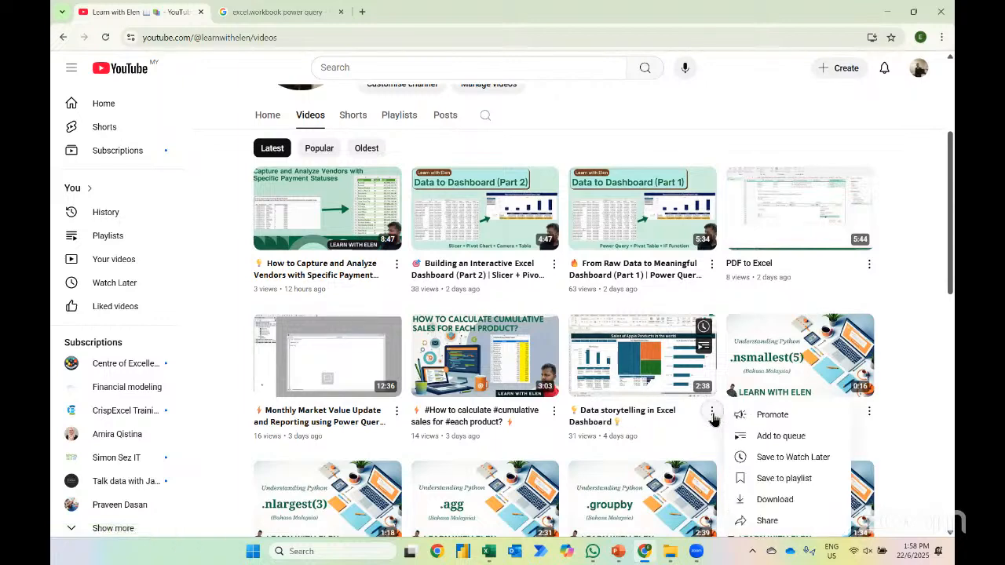
left_click(768, 519)
left_click(602, 355)
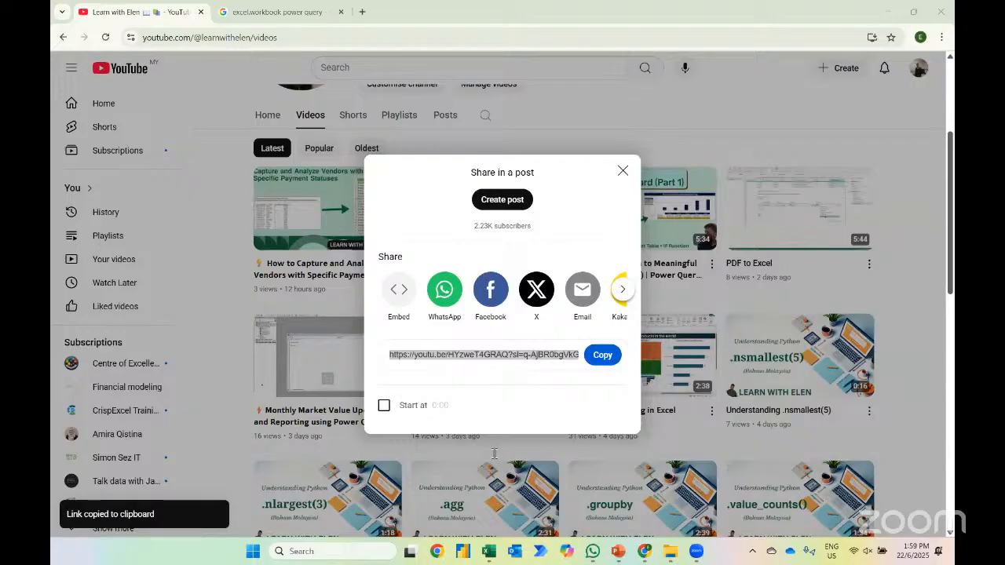
left_click(622, 172)
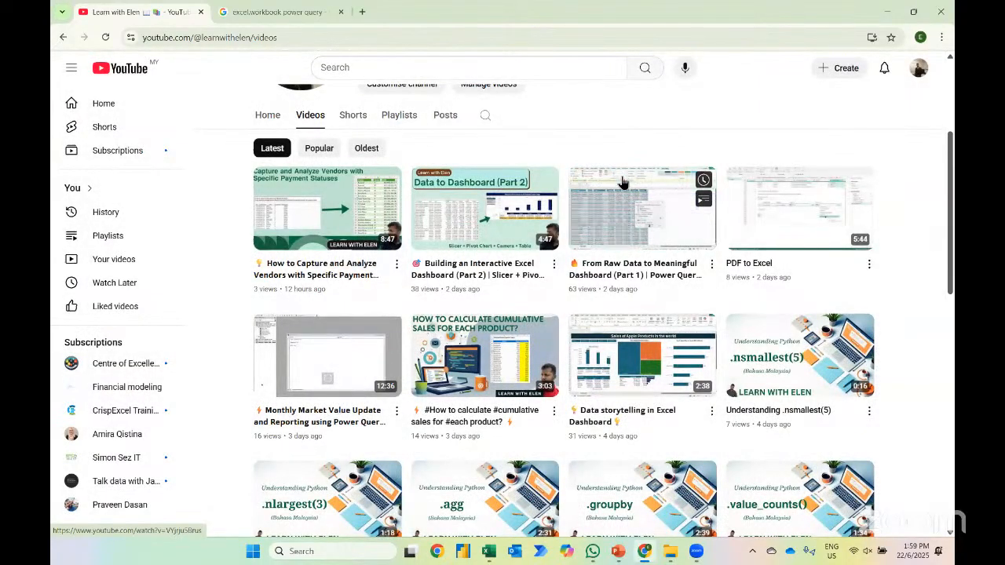
Browse the channel's Power Query, PivotTable and dashboard videos, and switch back to the Book1 workbook in Excel
scroll(648, 337, "down", 2)
scroll(648, 338, "down", 3)
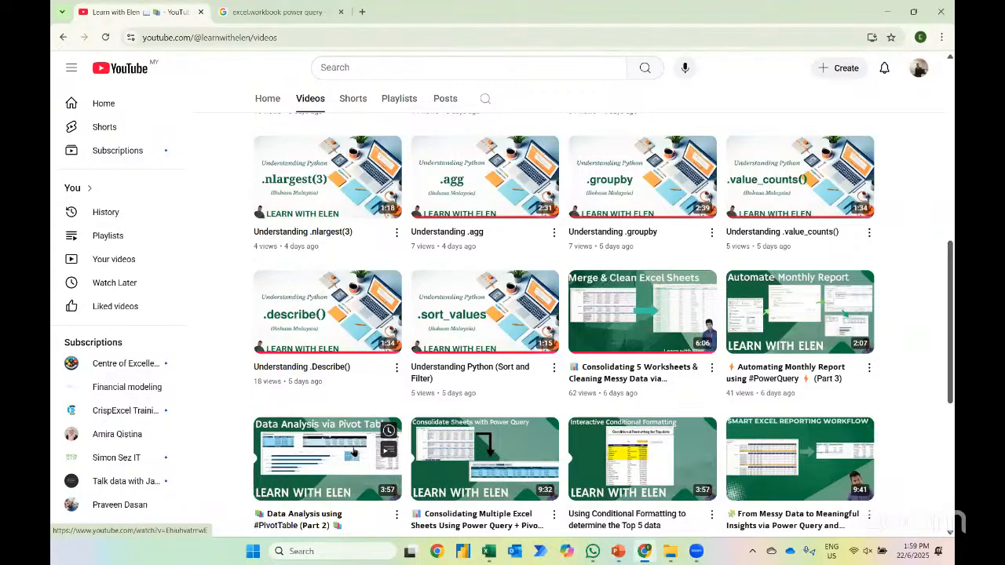
scroll(487, 365, "up", 1)
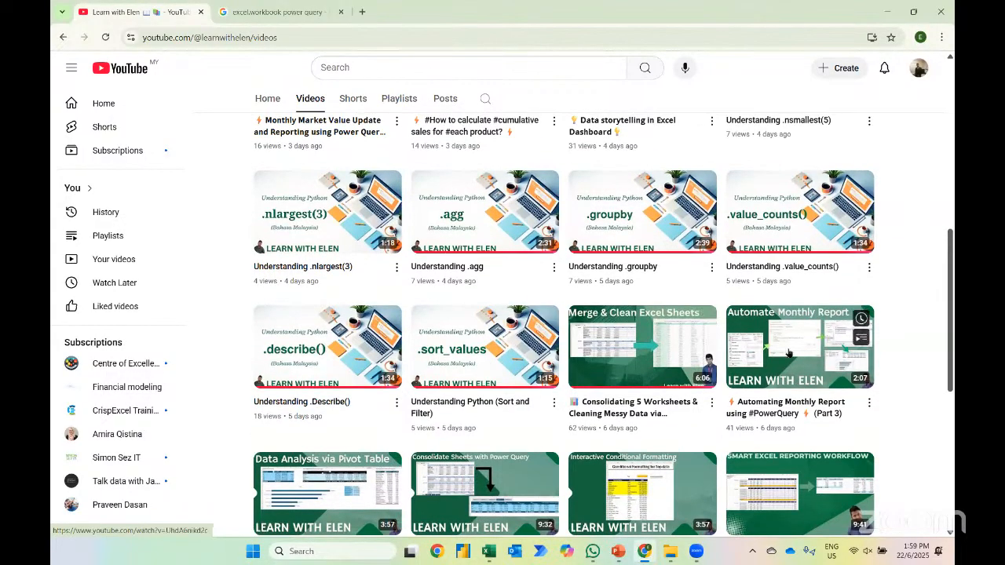
mouse_move(795, 355)
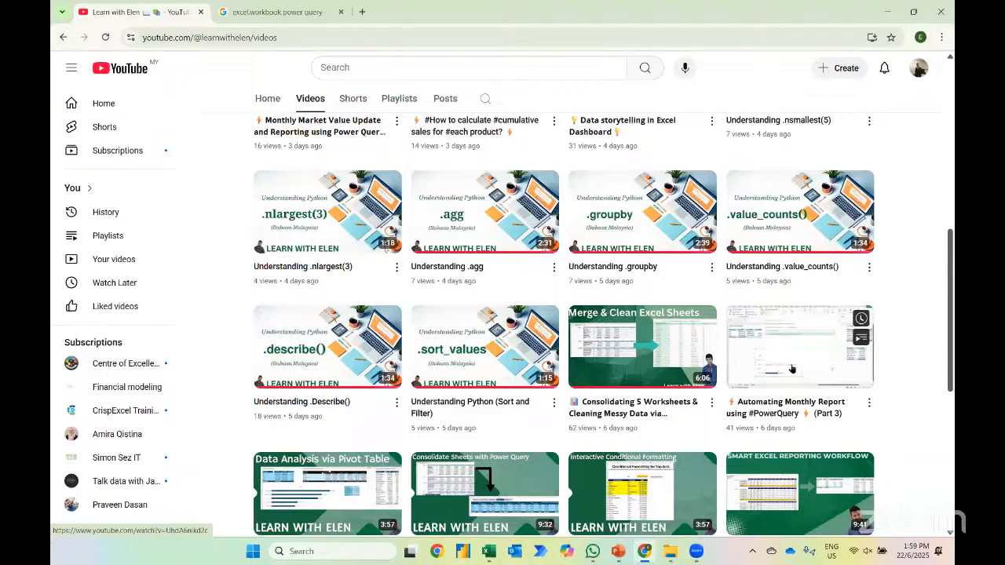
scroll(629, 236, "up", 3)
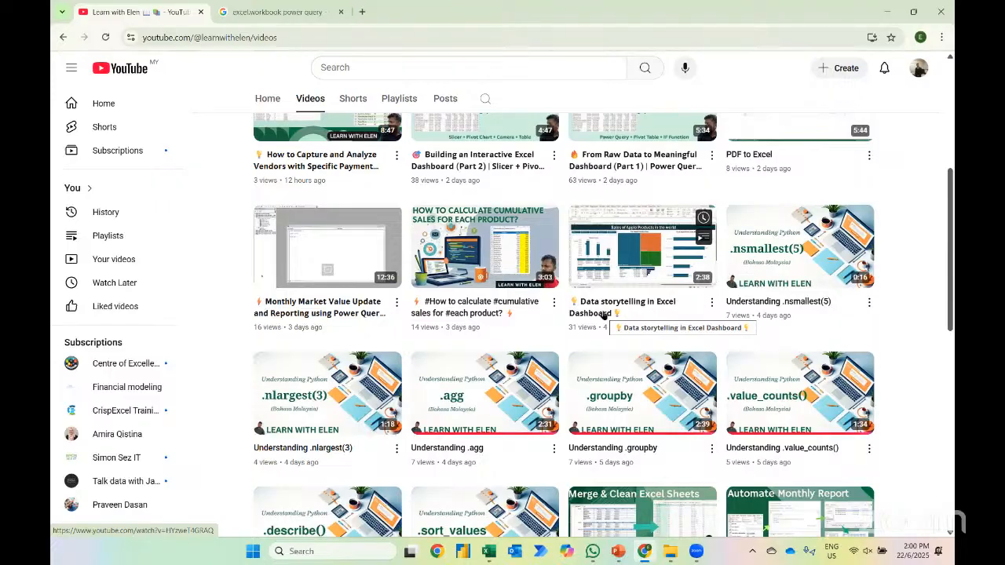
scroll(603, 314, "down", 3)
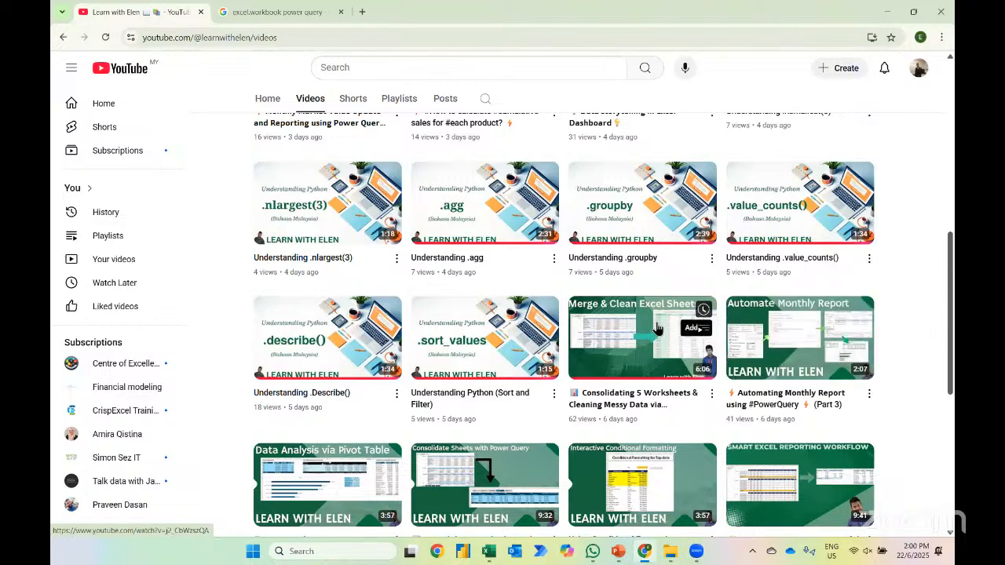
scroll(671, 326, "up", 1)
key("alt+Tab")
key("alt+Tab")
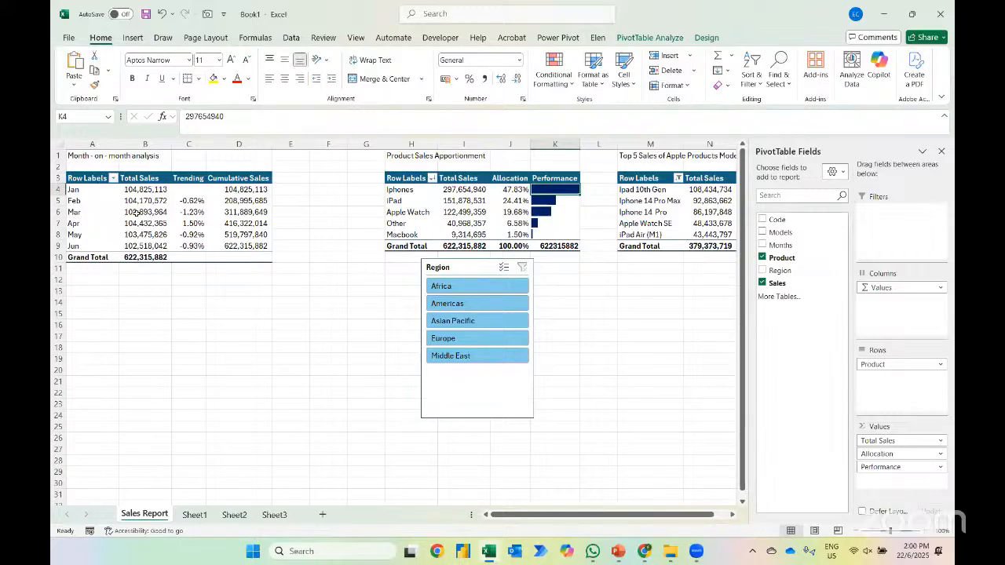
Switch from the Book1 workbook back to the YouTube channel's videos in Chrome
mouse_move(135, 214)
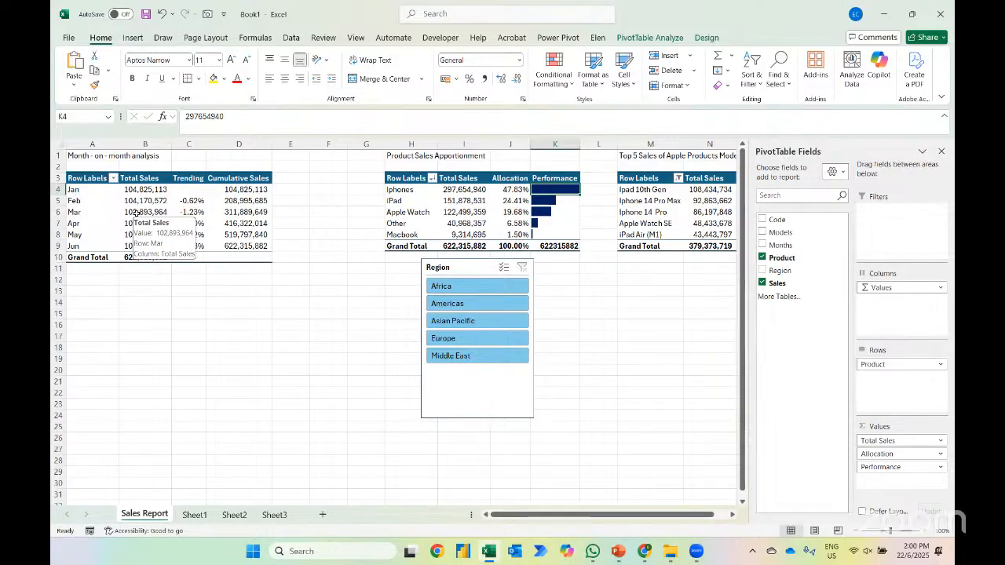
key("alt+Tab")
key("alt+shift+Tab")
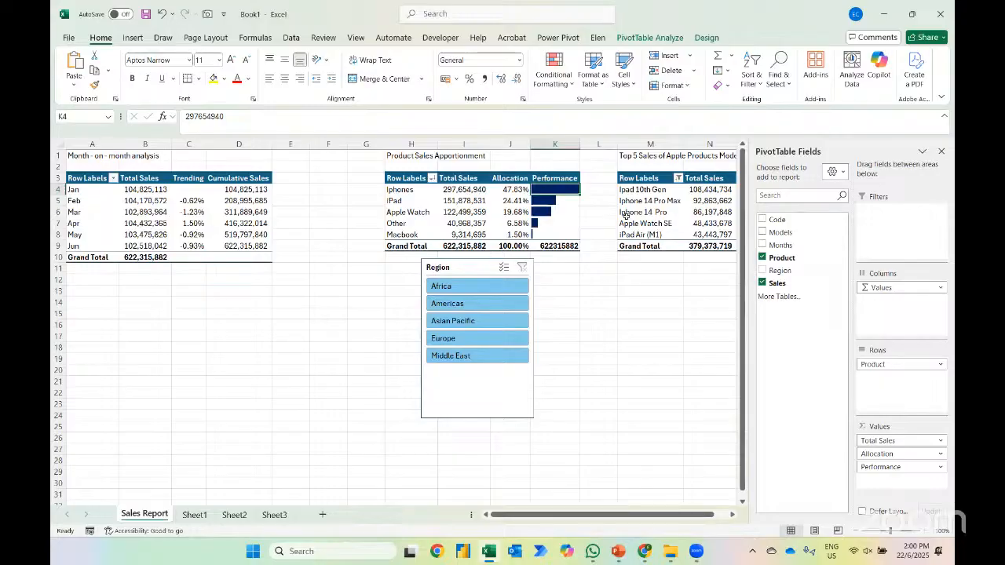
key("alt+Tab")
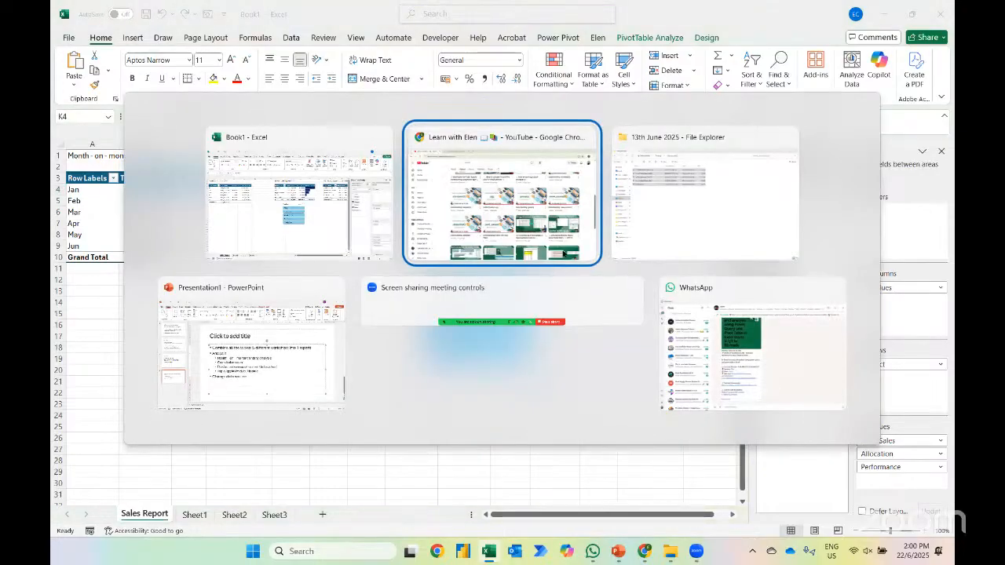
scroll(597, 275, "up", 2)
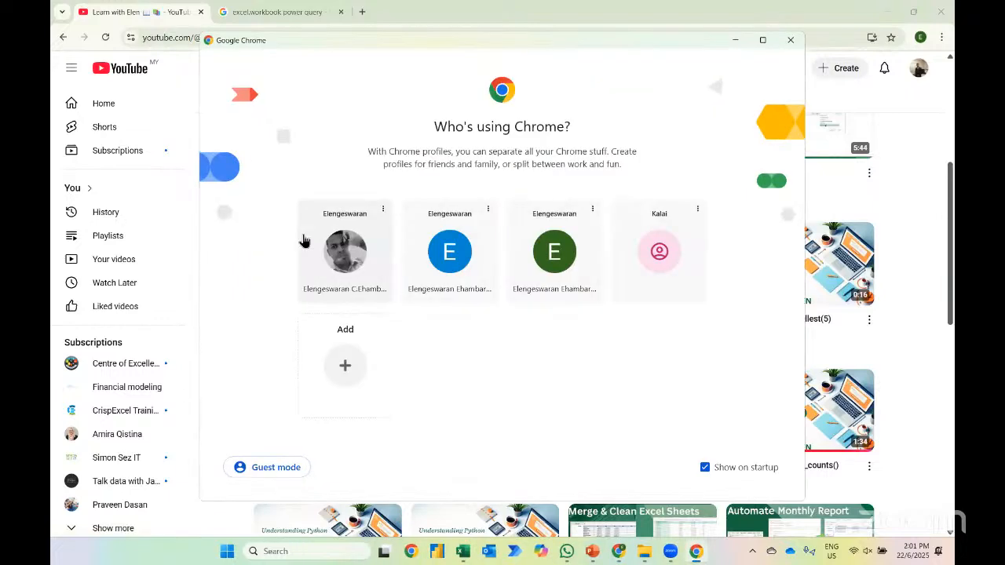
Open LinkedIn in the first Chrome profile and show the account owner's own profile page
left_click(351, 255)
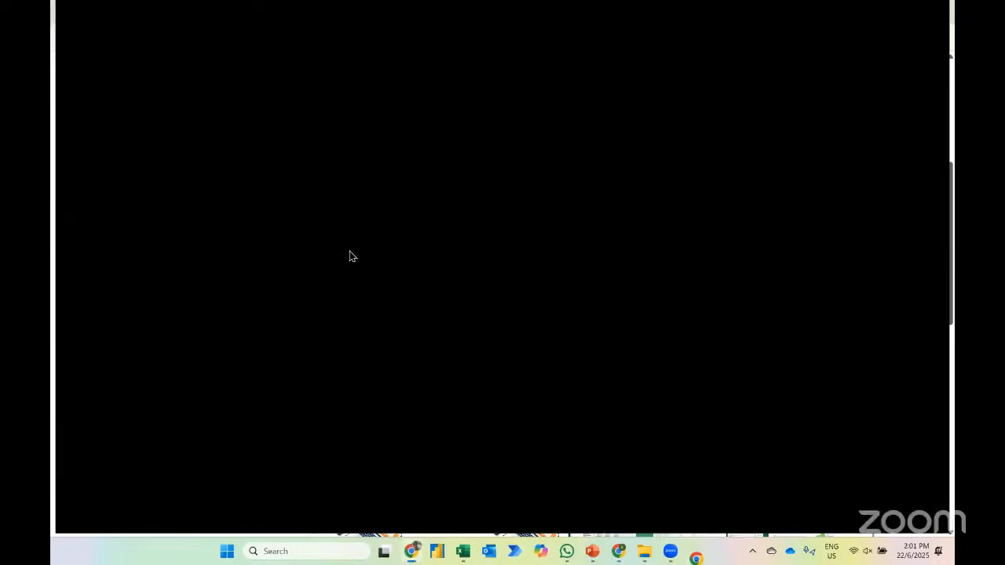
type("link")
key("Return")
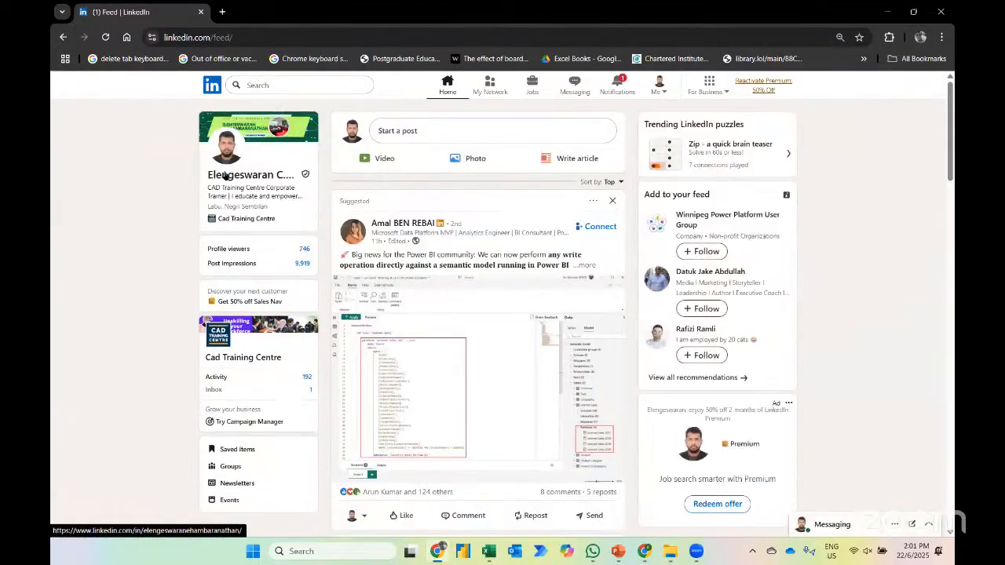
left_click(225, 176)
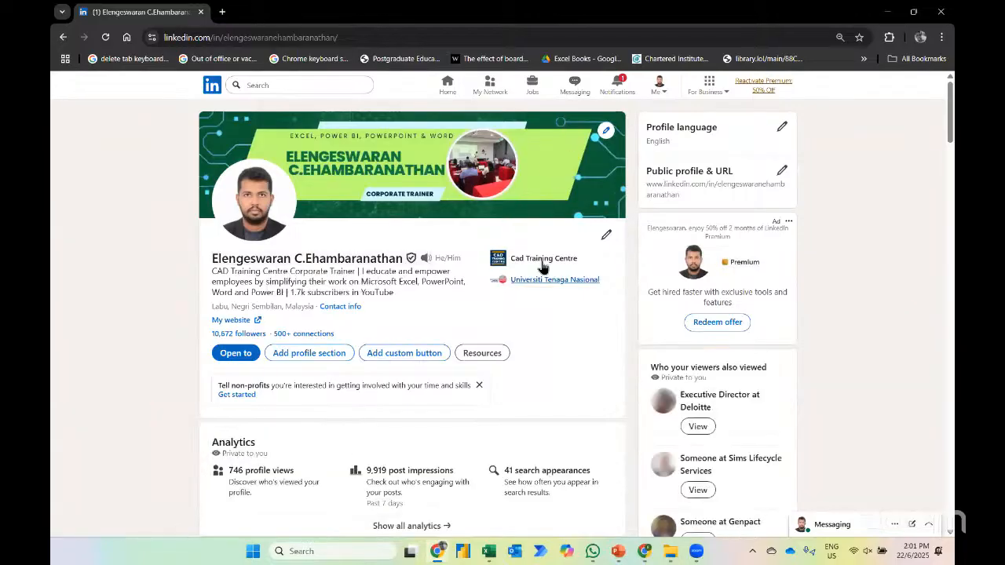
Switch back to the YouTube channel and show its video "How to Capture and Analyze Vendors with Specific Payment Statuses ?" paused in full screen
key("alt+Tab")
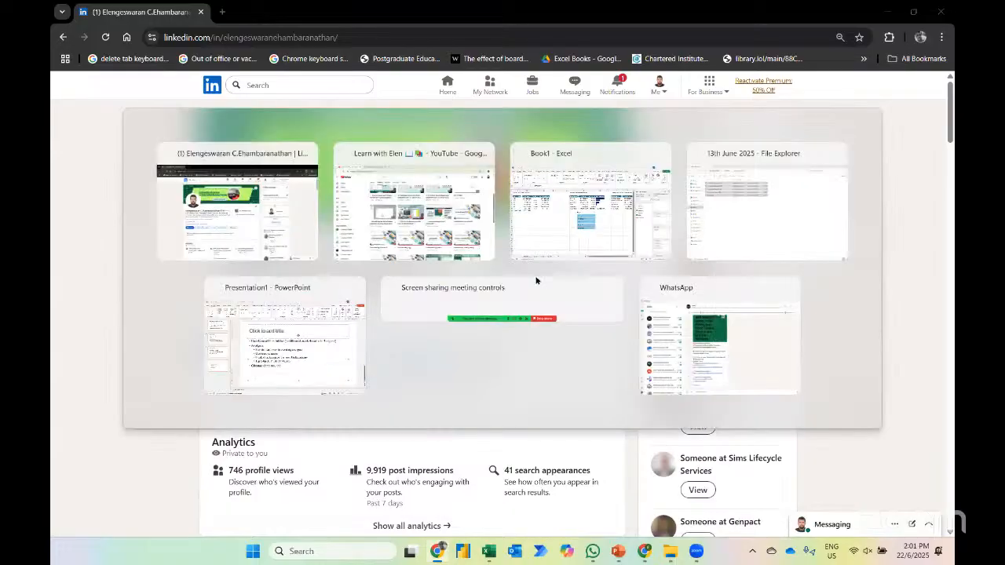
scroll(536, 283, "down", 1)
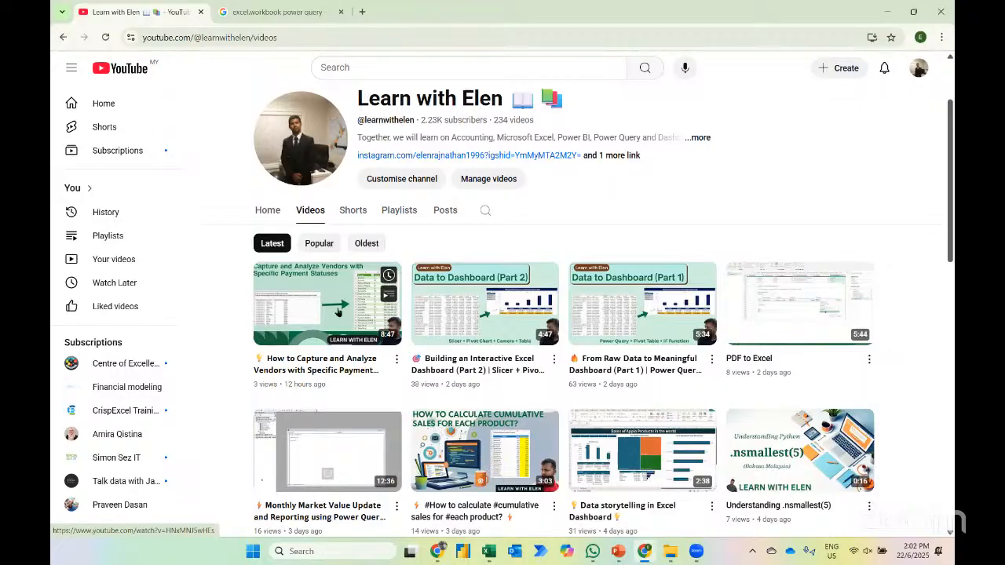
left_click(337, 309)
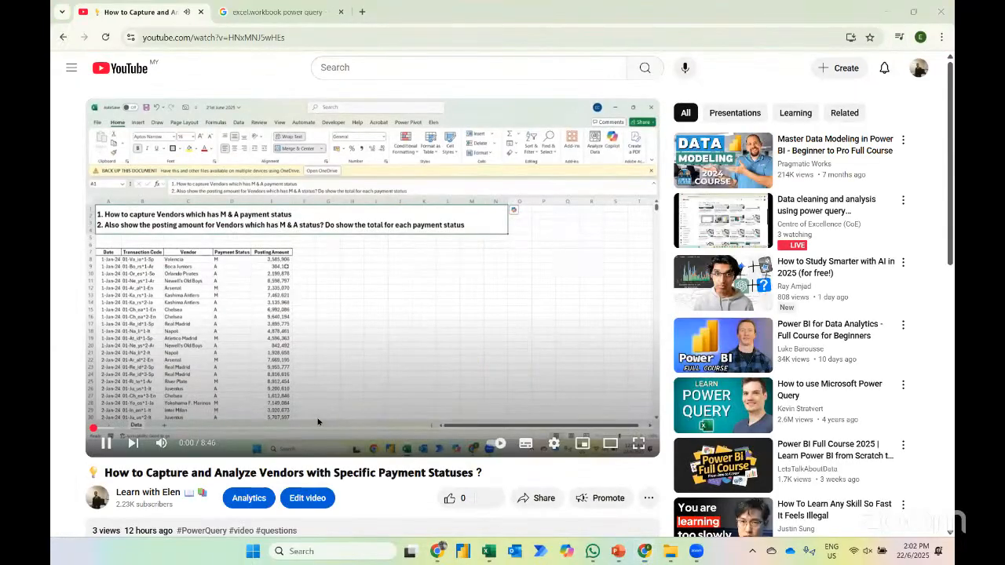
left_click(227, 319)
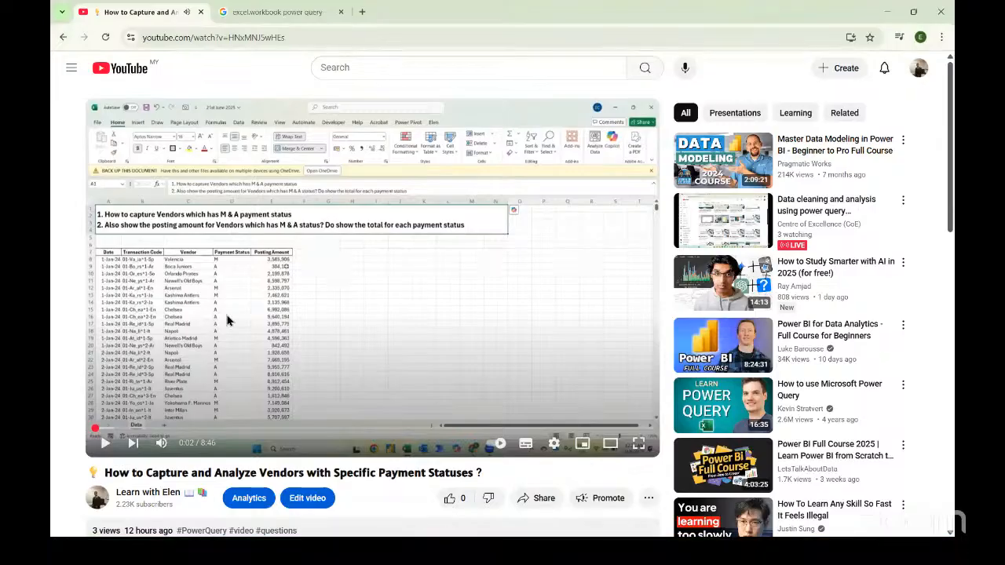
double_click(227, 319)
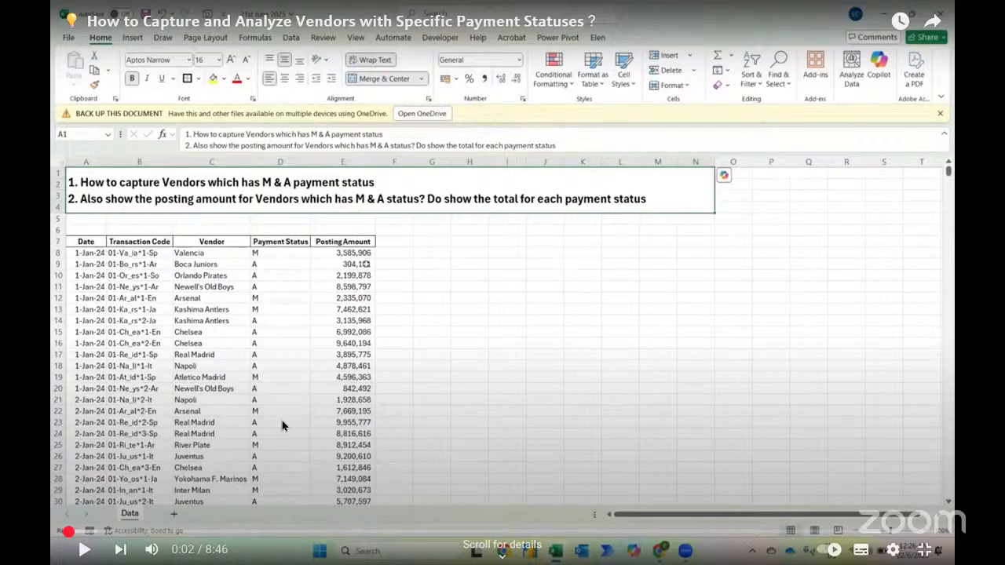
Exit full screen, return to the channel from the video, and browse its latest videos
key("Escape")
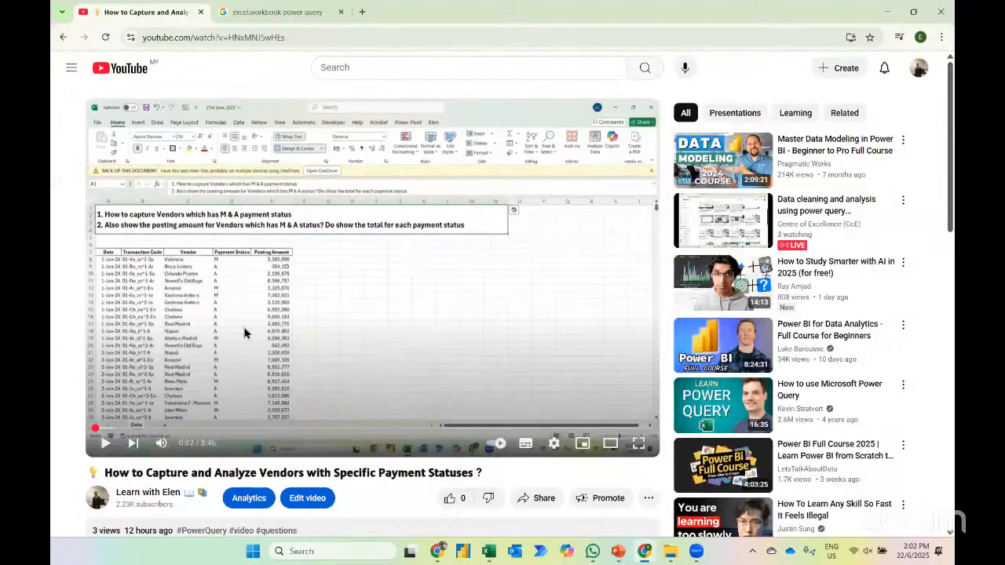
left_click(124, 494)
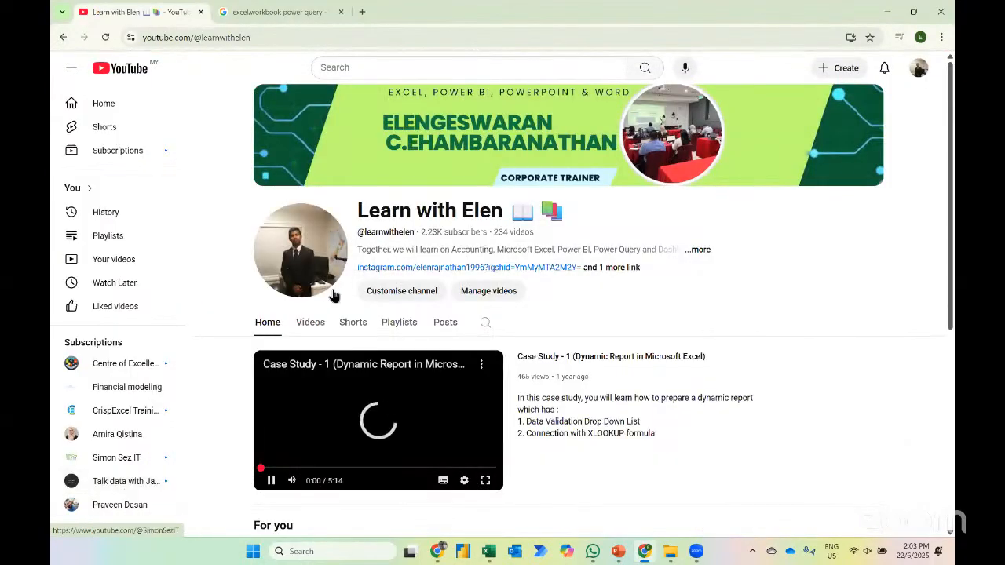
left_click(306, 324)
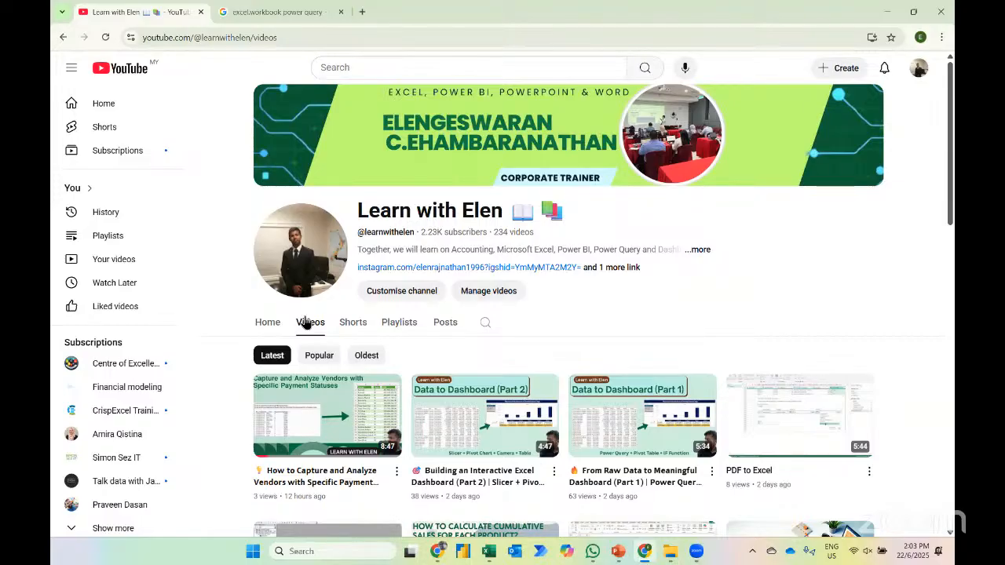
scroll(307, 324, "down", 2)
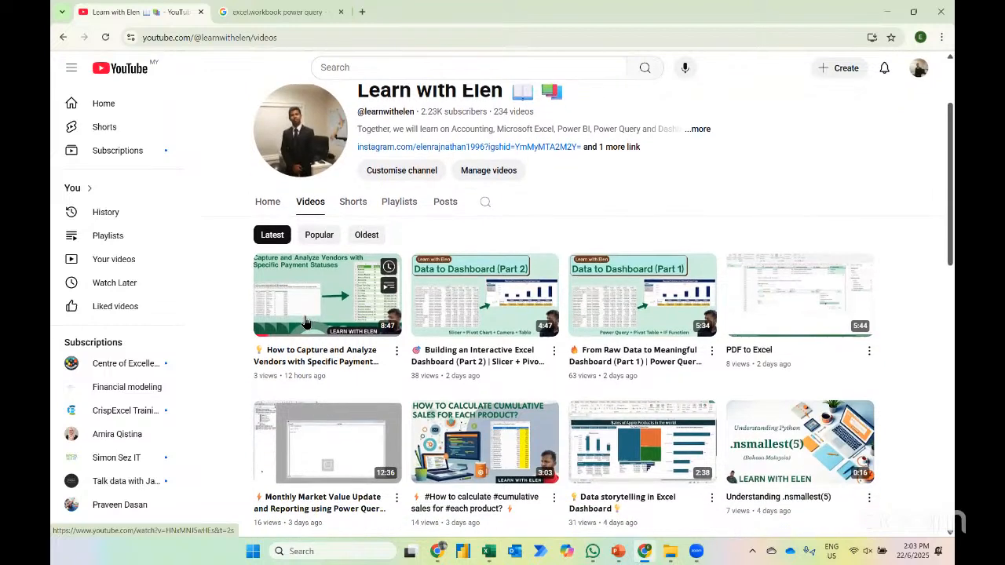
scroll(307, 324, "down", 1)
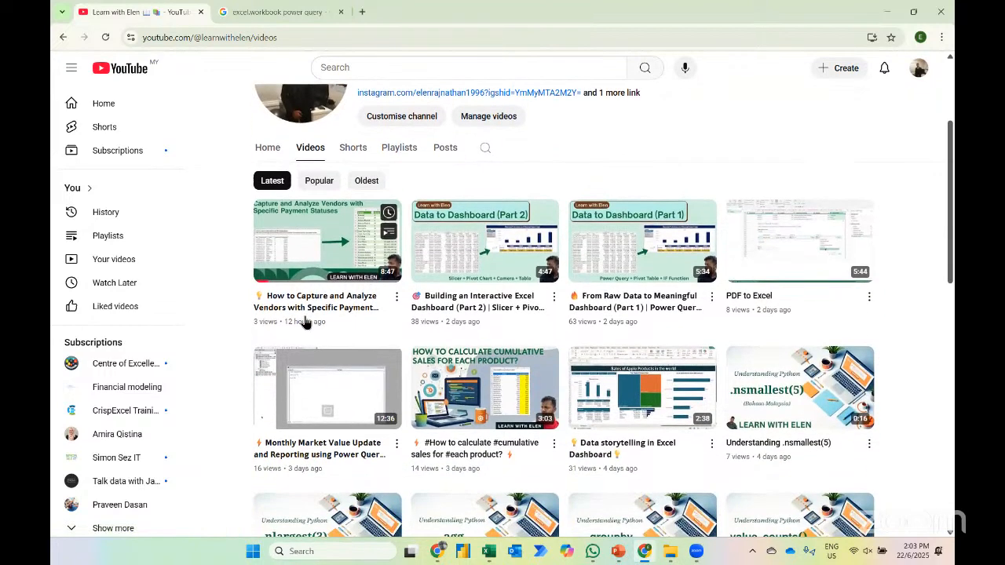